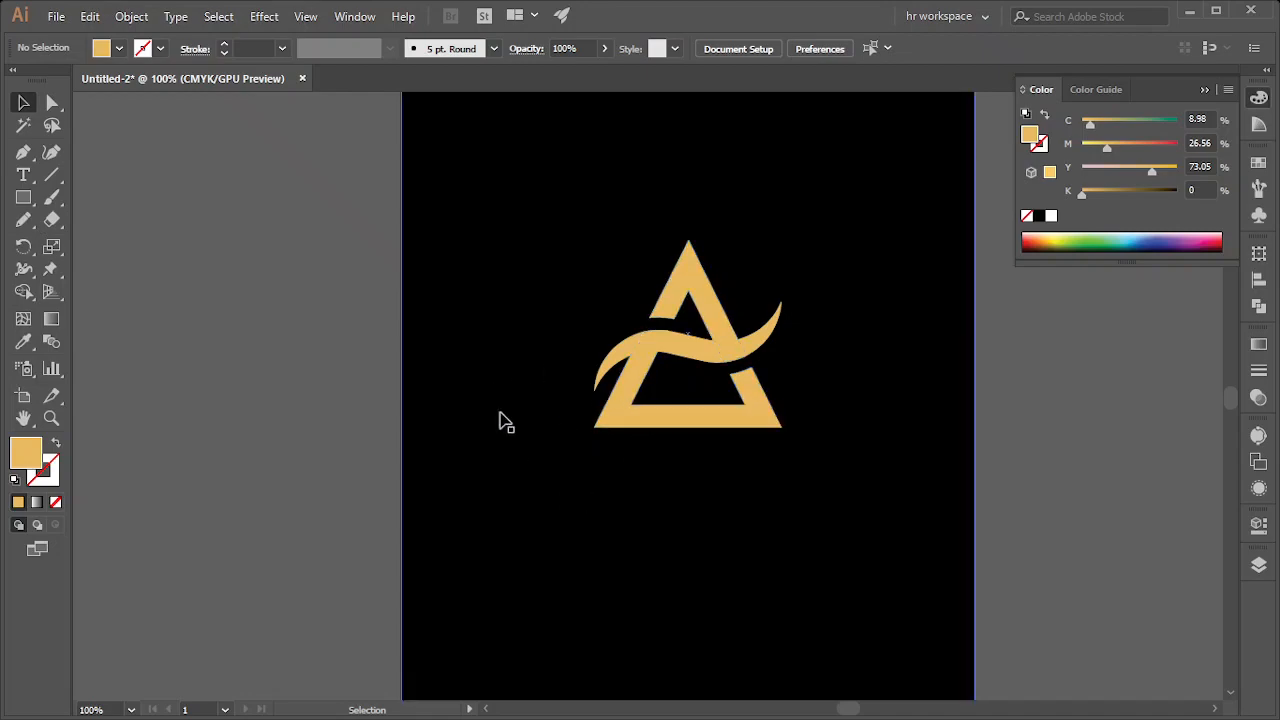
# Switch to Photoshop, open the "Your logo here" smart object of mockup 18.psd and hide its tw logo layer
pyautogui.click(1190, 12)
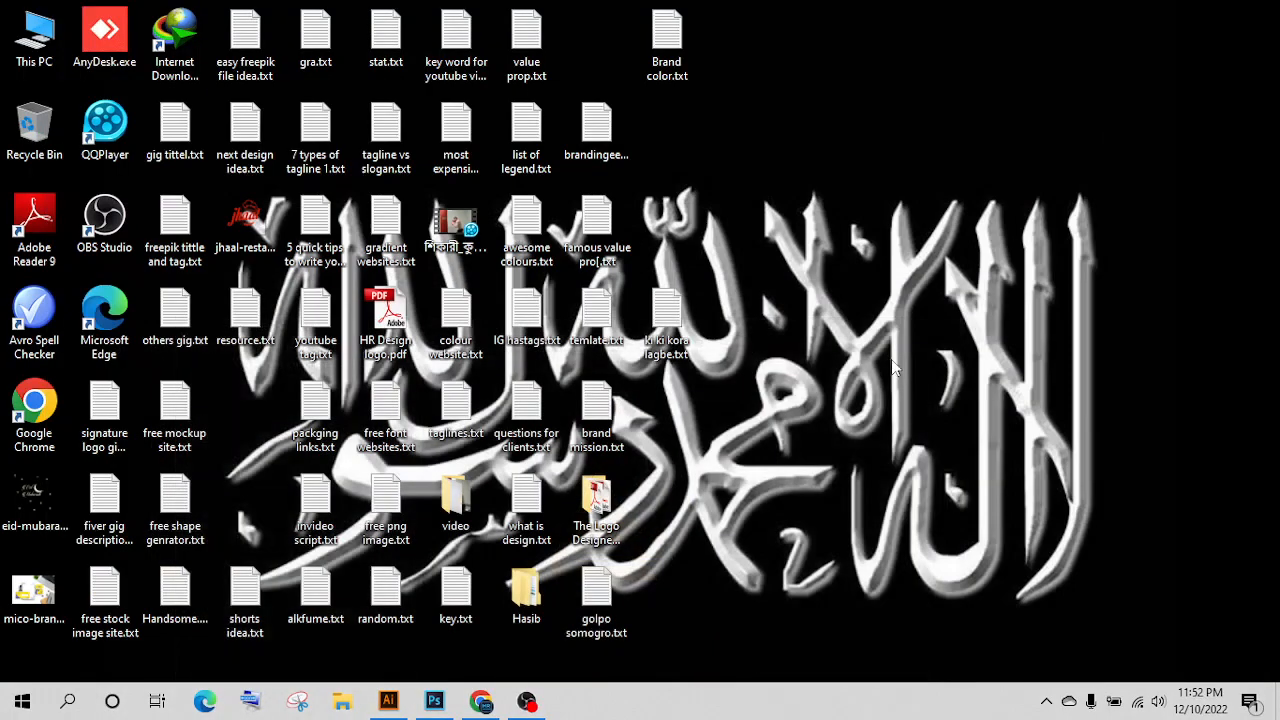
pyautogui.click(434, 701)
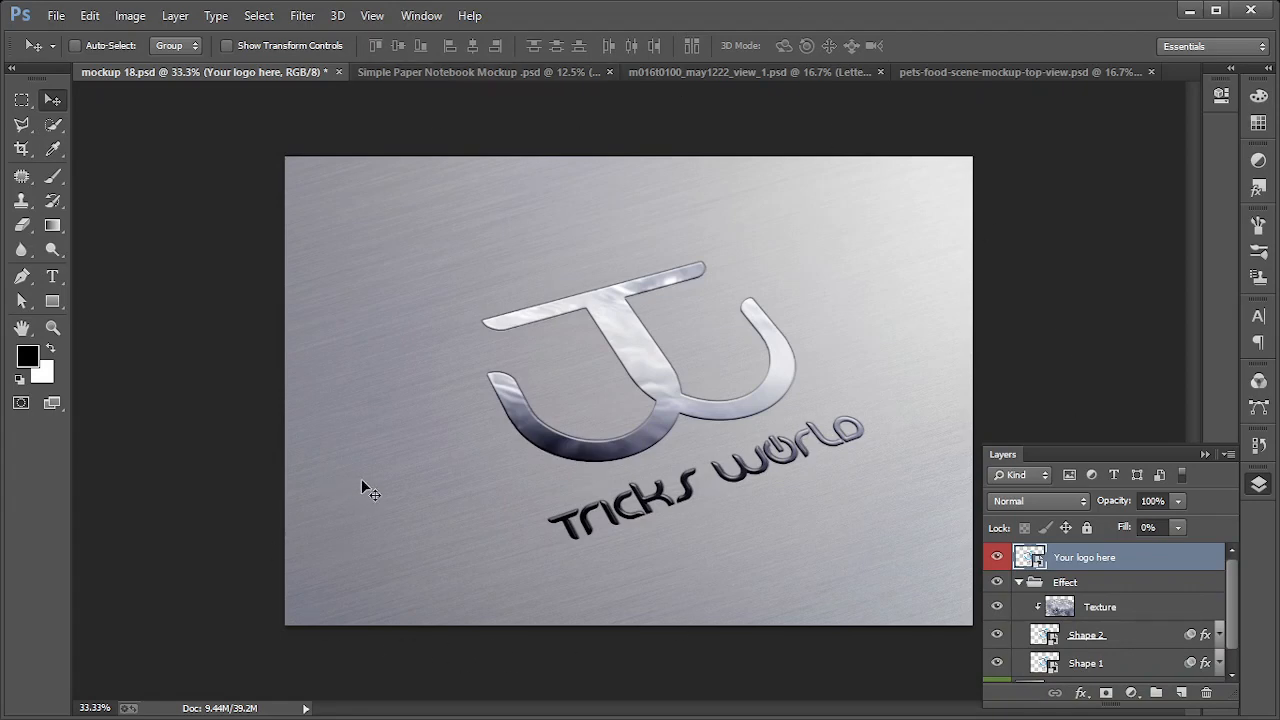
pyautogui.click(421, 15)
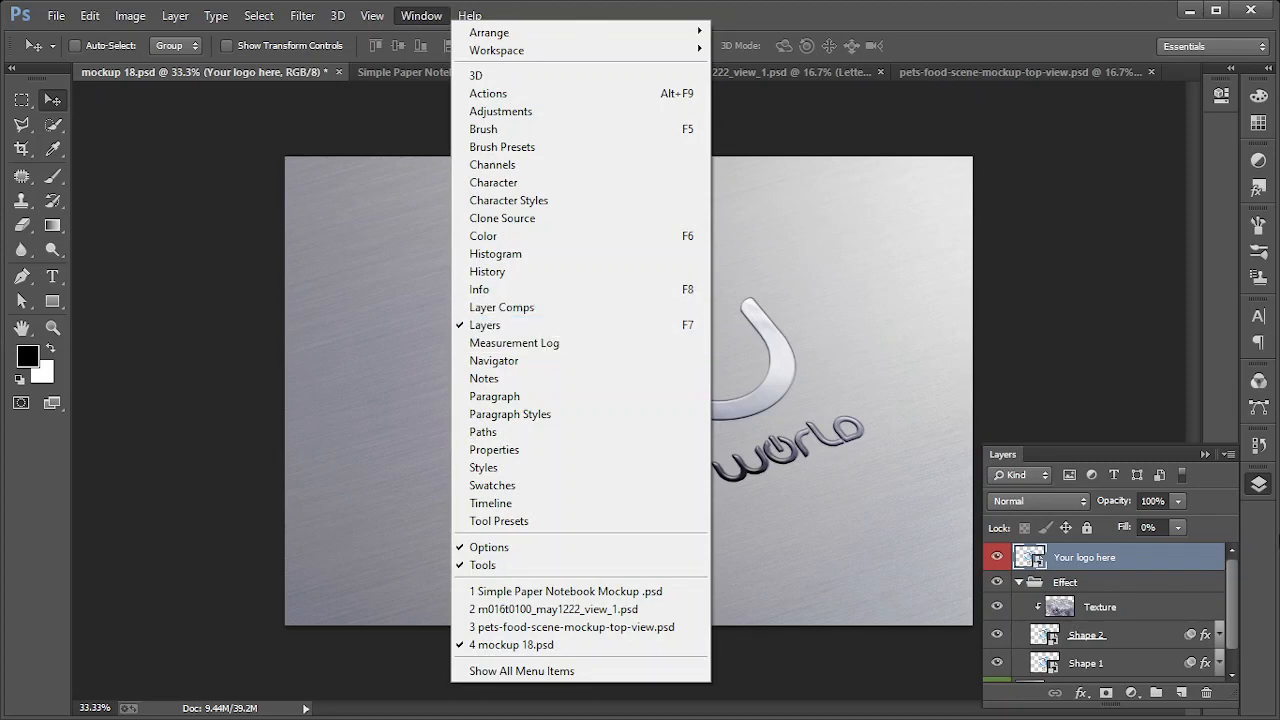
pyautogui.click(600, 325)
pyautogui.click(1258, 485)
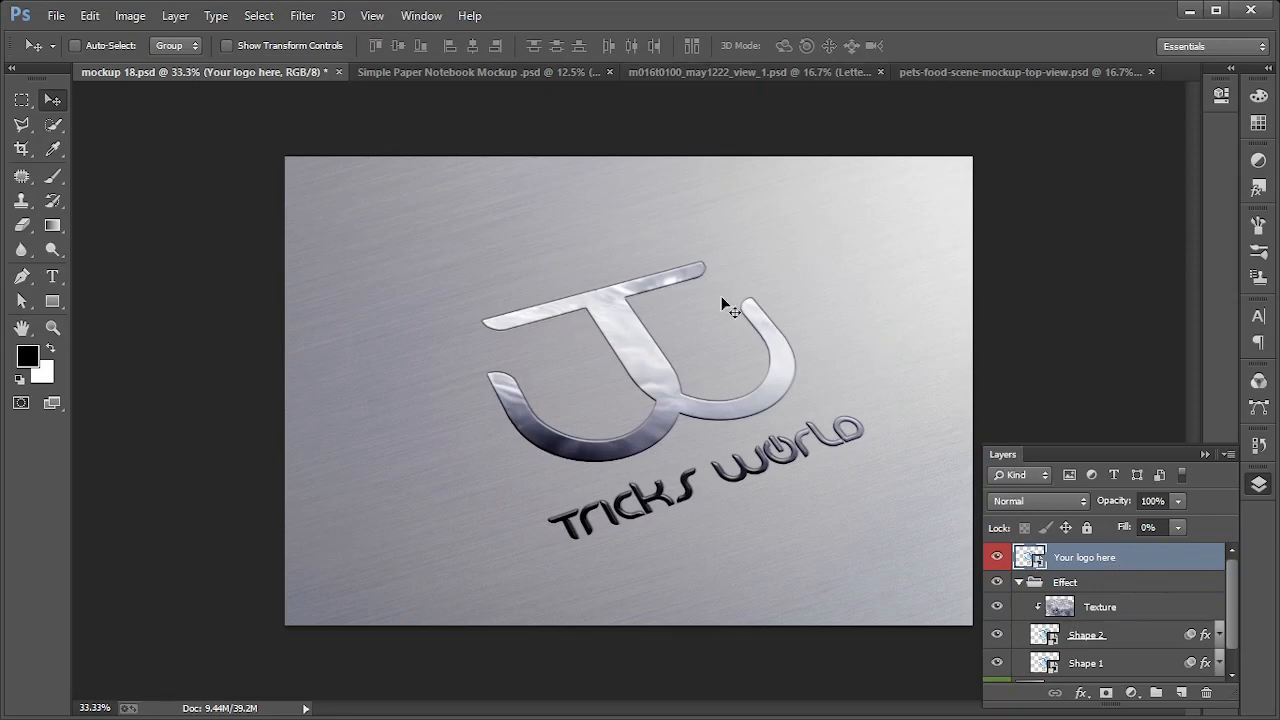
pyautogui.doubleClick(1040, 558)
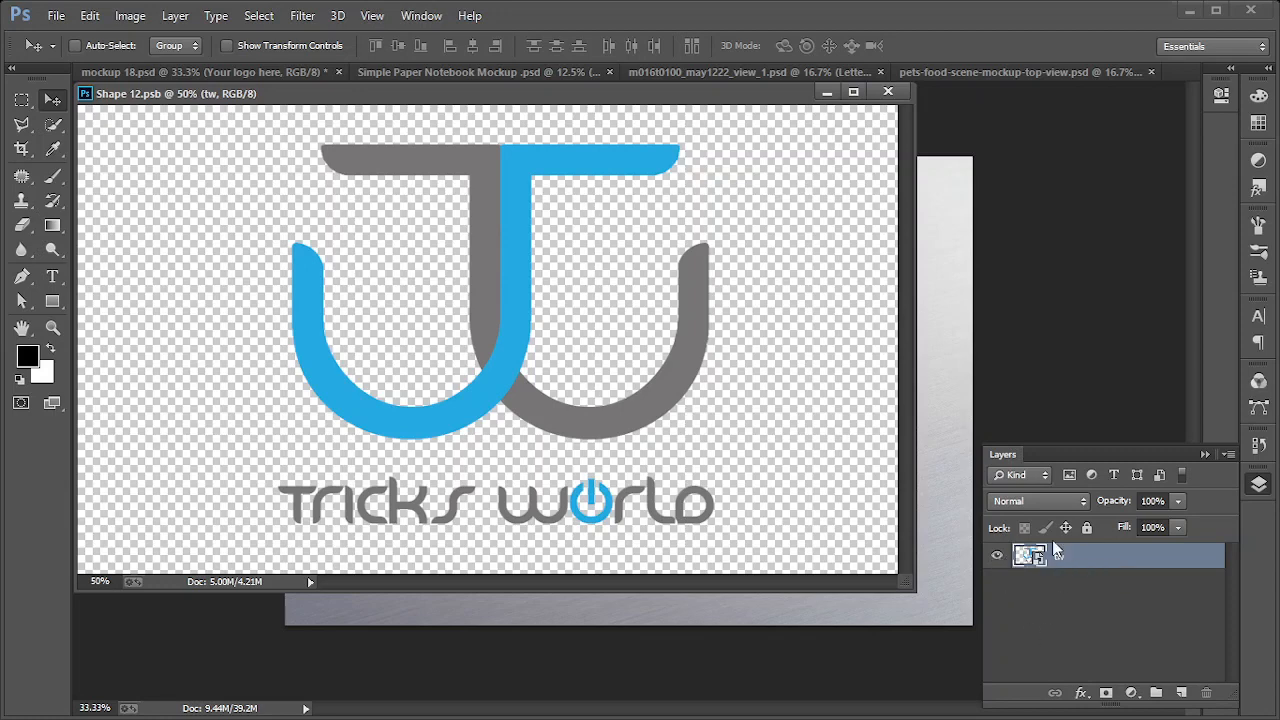
pyautogui.click(997, 560)
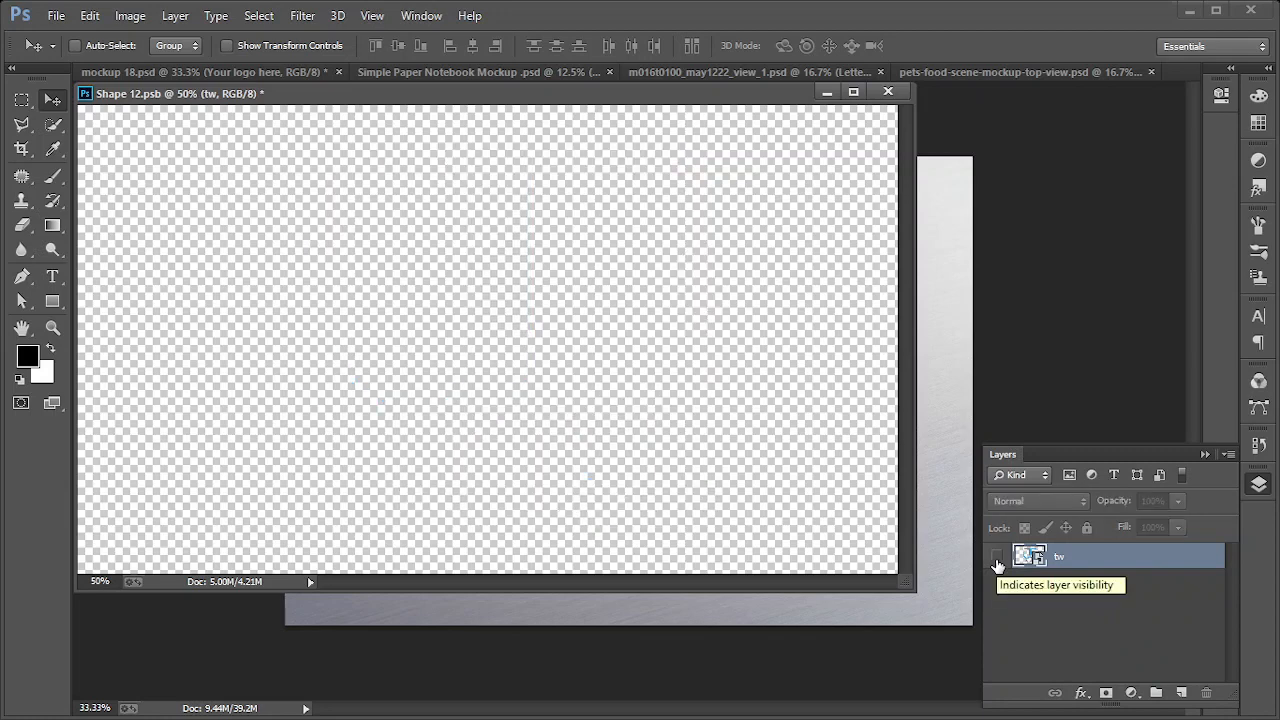
# Switch to Illustrator and copy the whole gold triangle logo with the wave across it
pyautogui.click(1214, 12)
pyautogui.click(1195, 12)
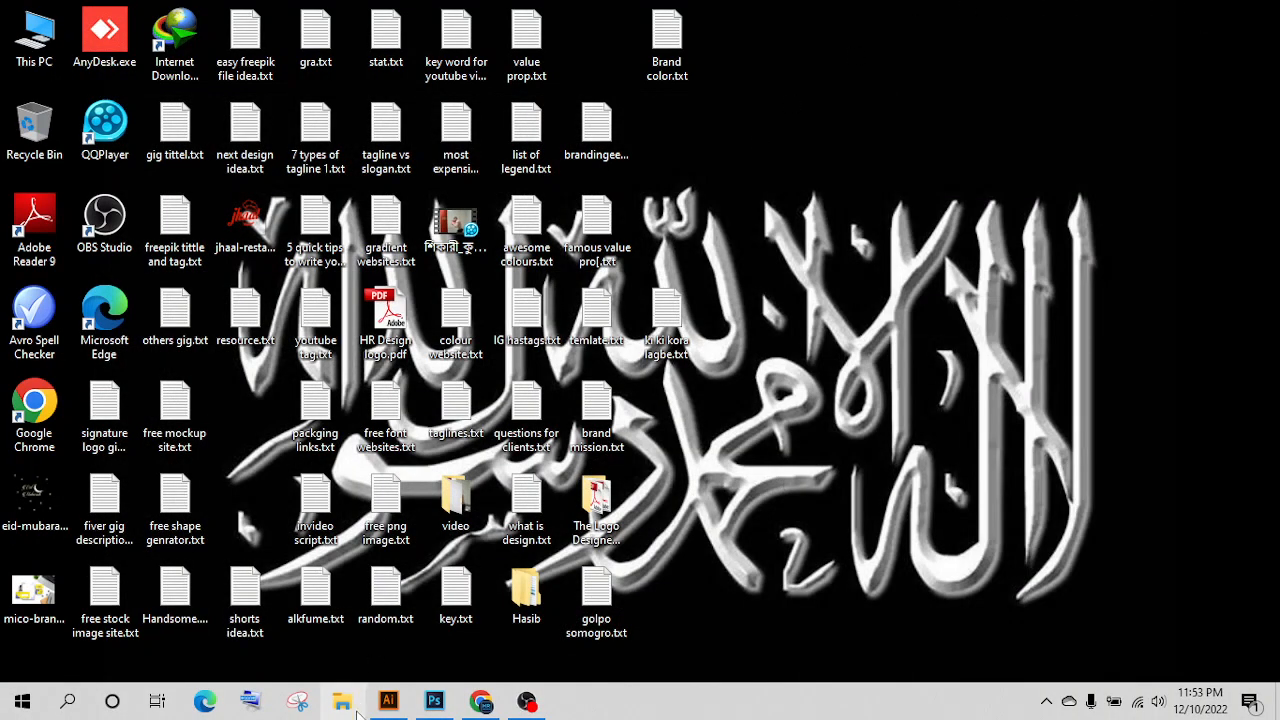
pyautogui.click(388, 701)
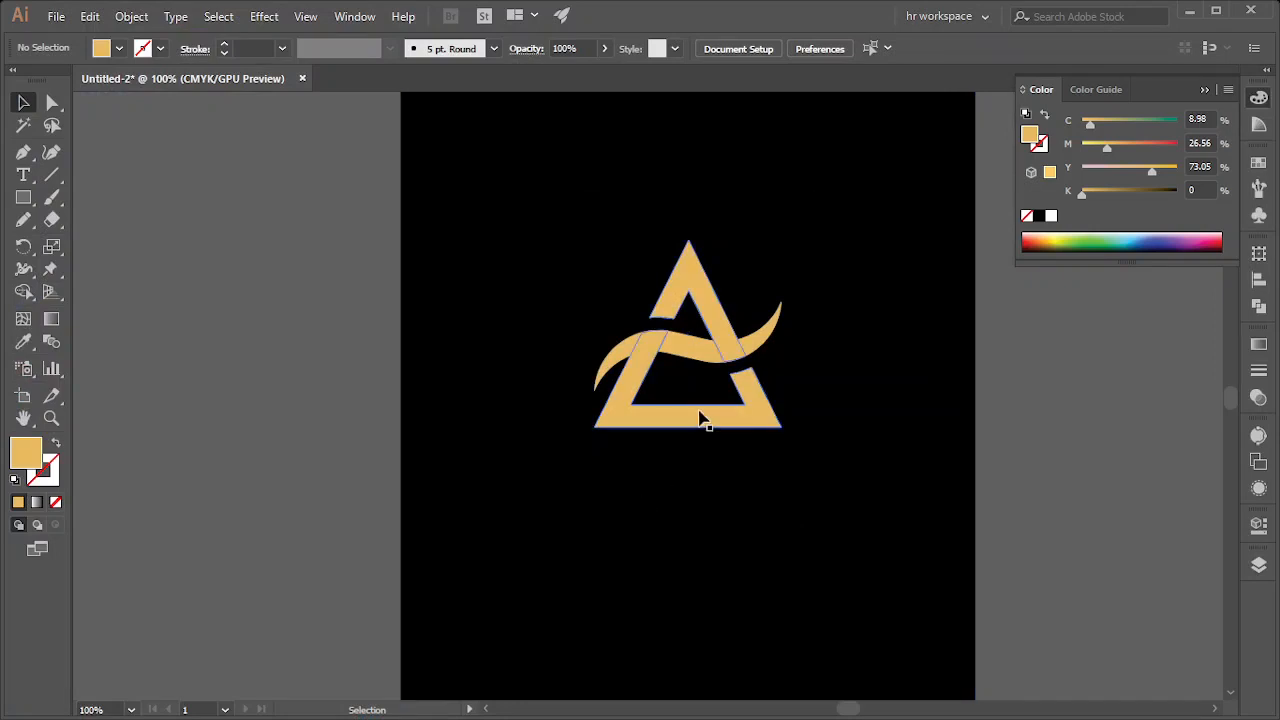
pyautogui.click(698, 421)
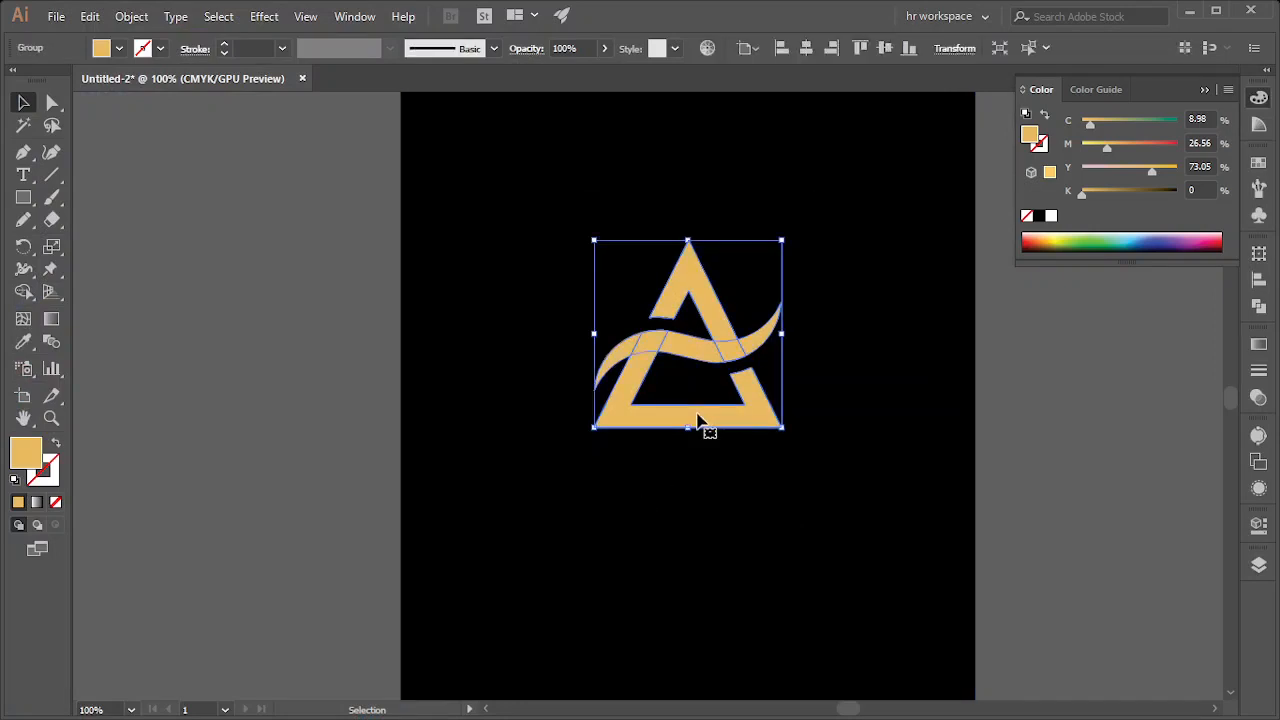
pyautogui.hotkey('ctrl', 'c')
# Return to Photoshop and paste the triangle logo into Shape 12.psb as a Smart Object, accepting its placement
pyautogui.click(1189, 11)
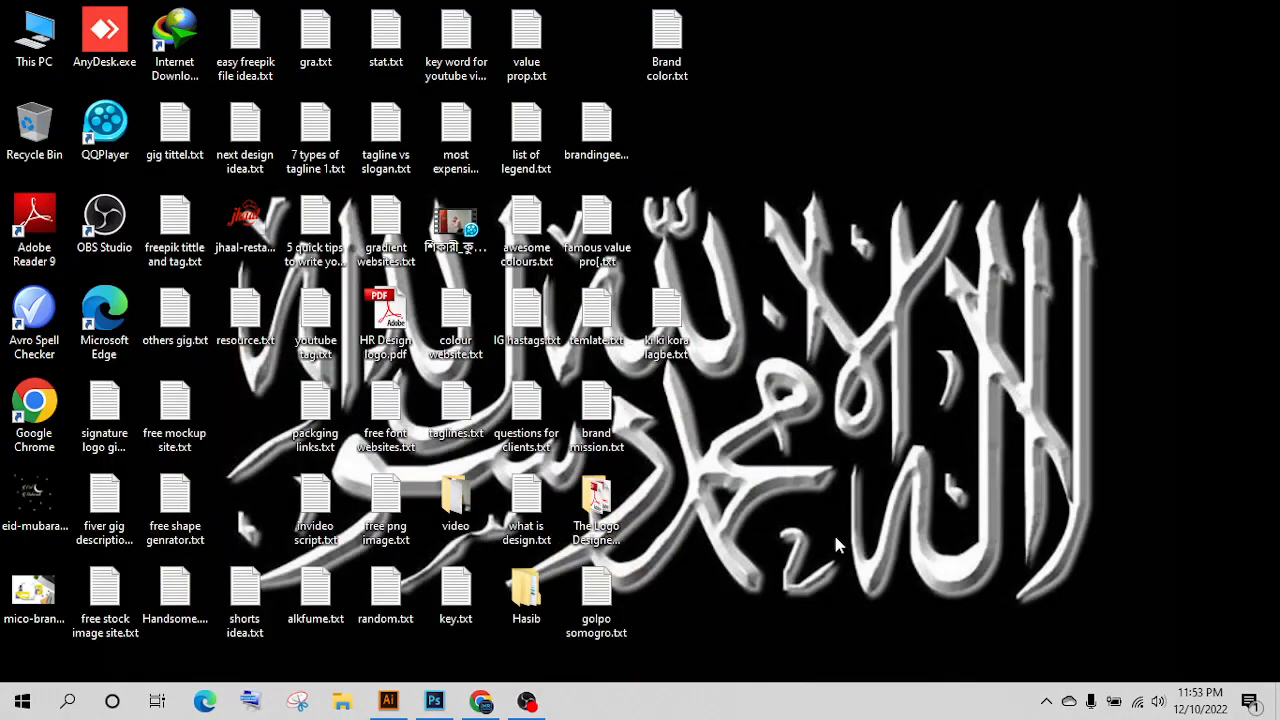
pyautogui.click(435, 701)
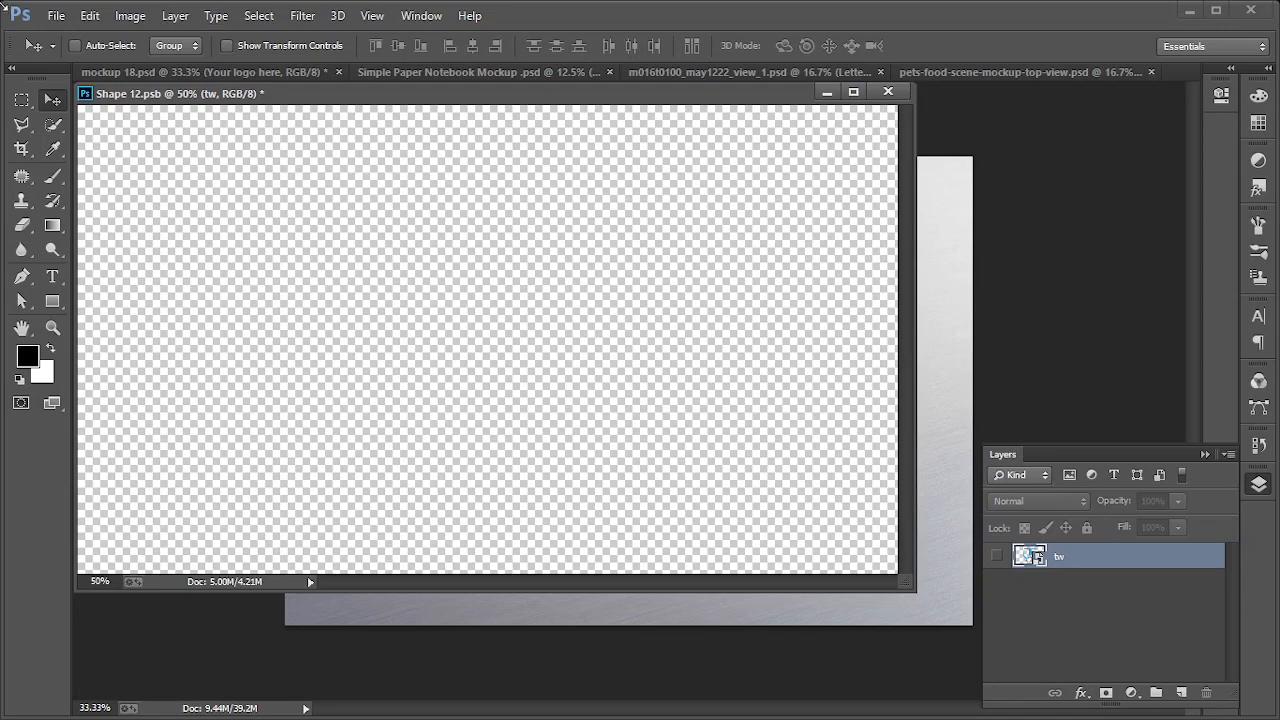
pyautogui.click(21, 100)
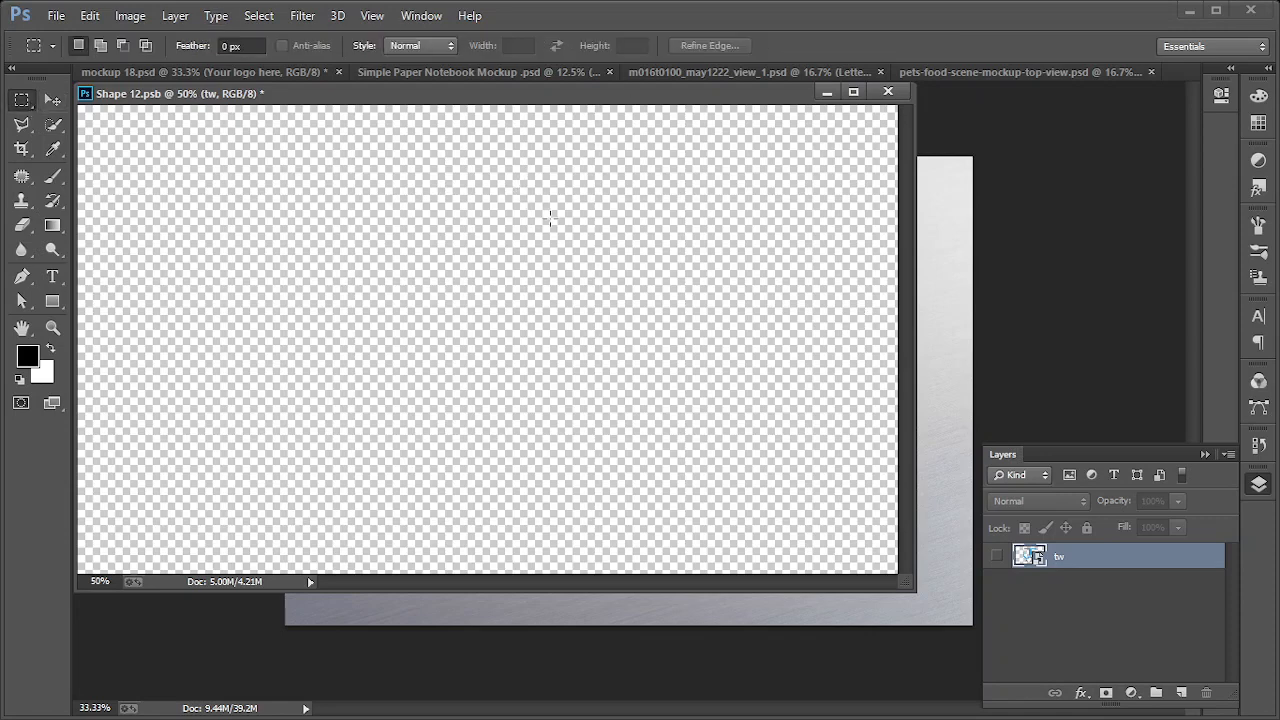
pyautogui.click(53, 101)
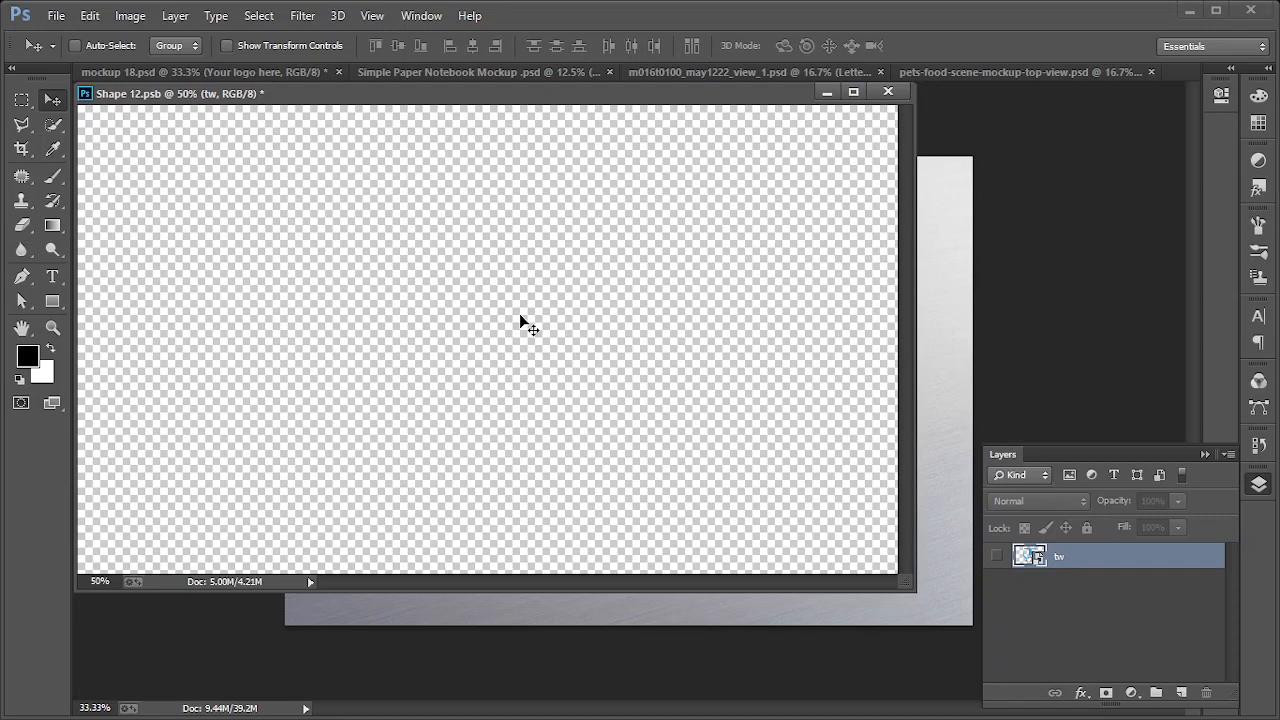
pyautogui.hotkey('ctrl', 'v')
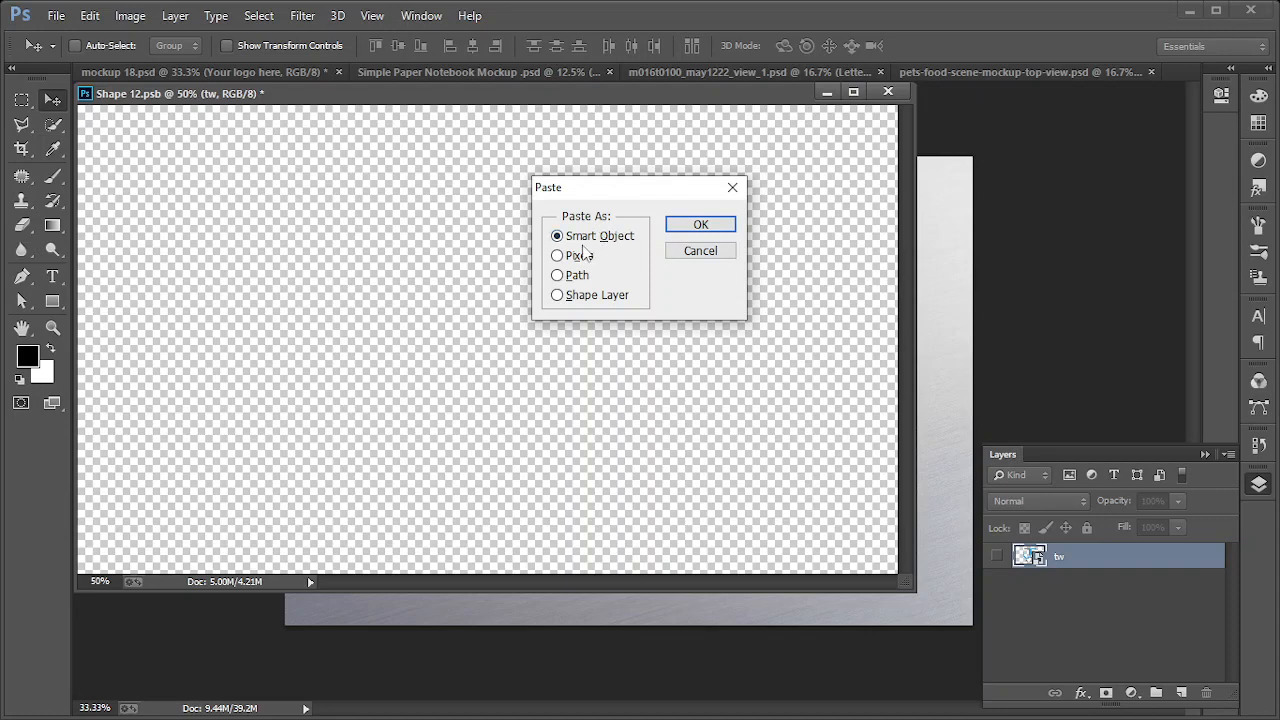
pyautogui.click(714, 228)
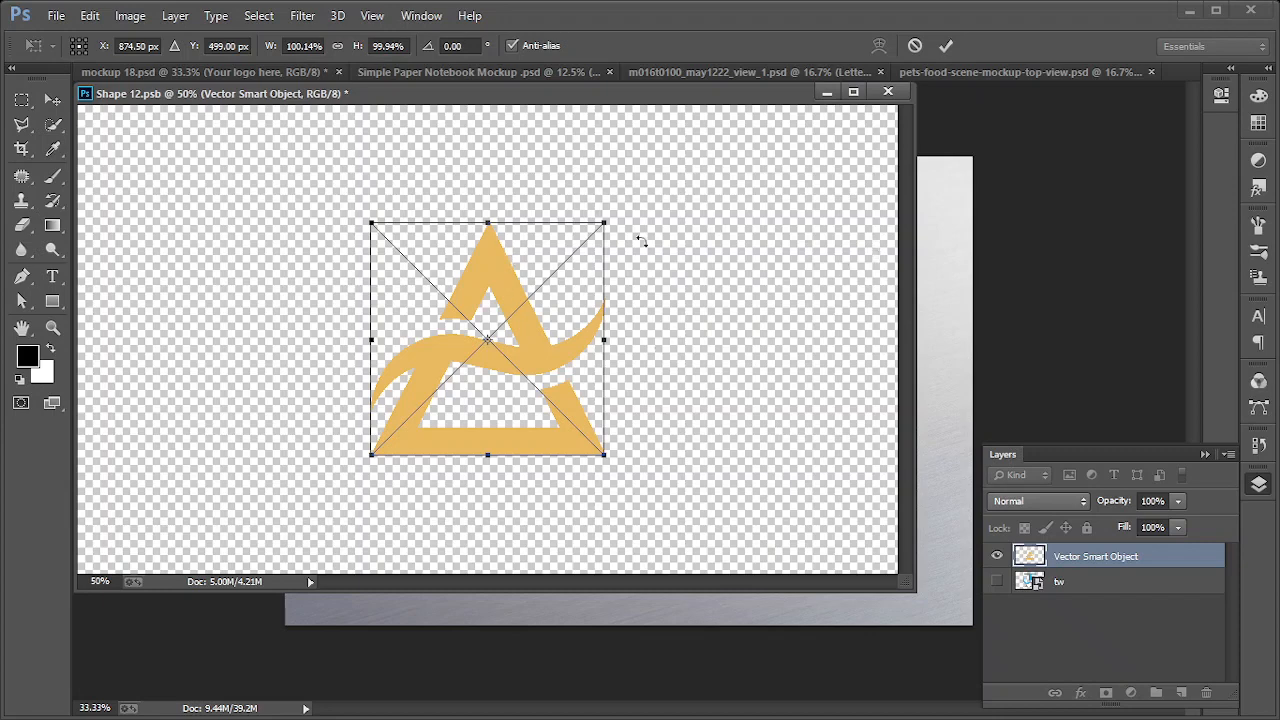
pyautogui.click(945, 50)
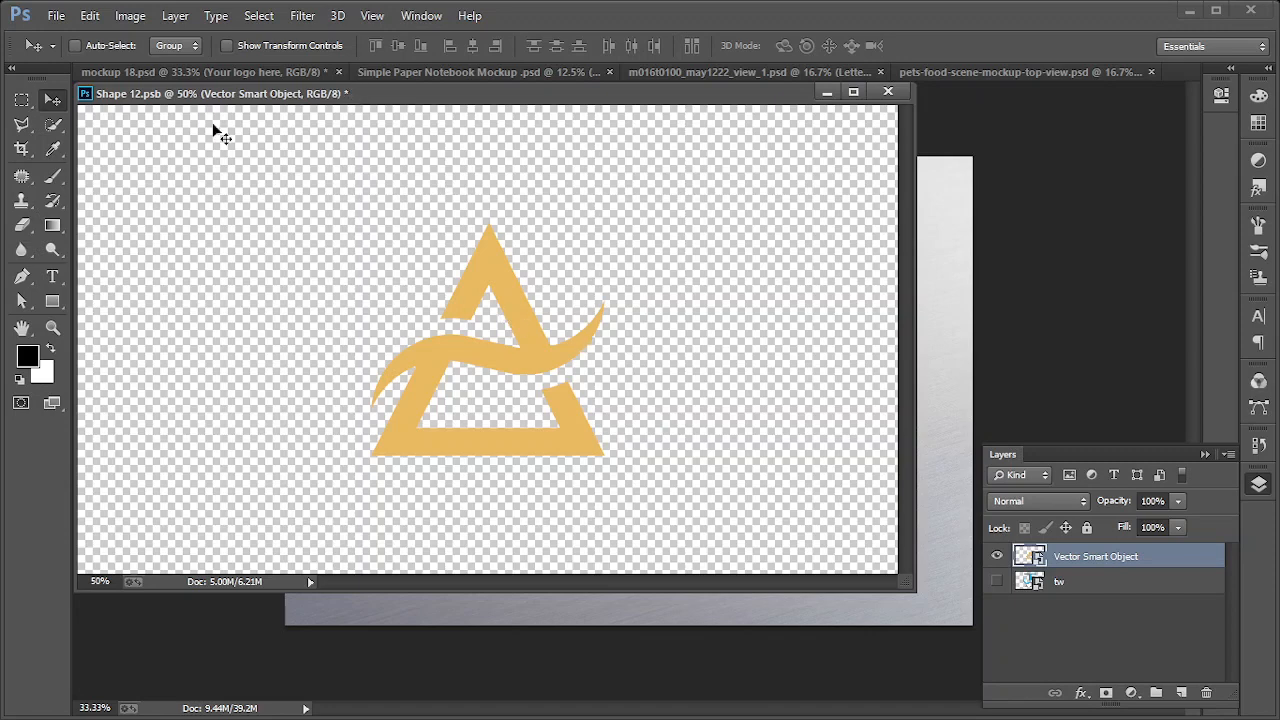
# Save and close the Shape 12.psb smart object, and collapse the Effect group in mockup 18.psd
pyautogui.click(57, 17)
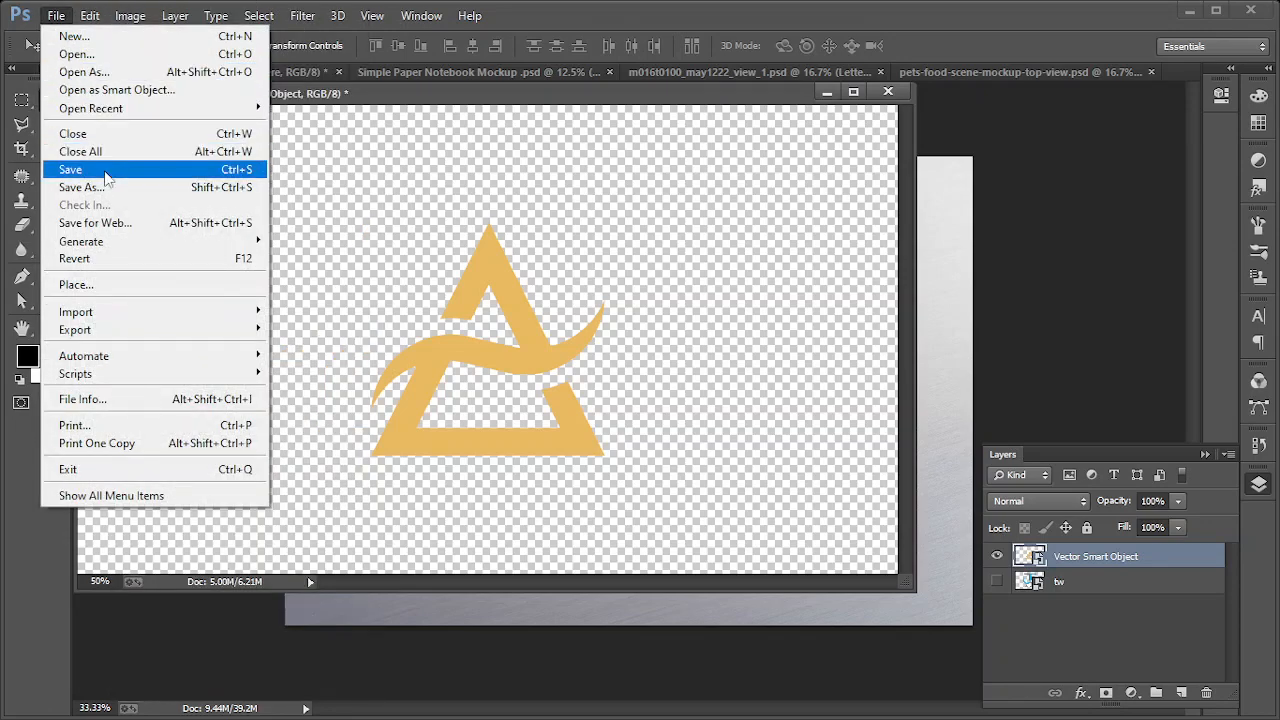
pyautogui.click(70, 169)
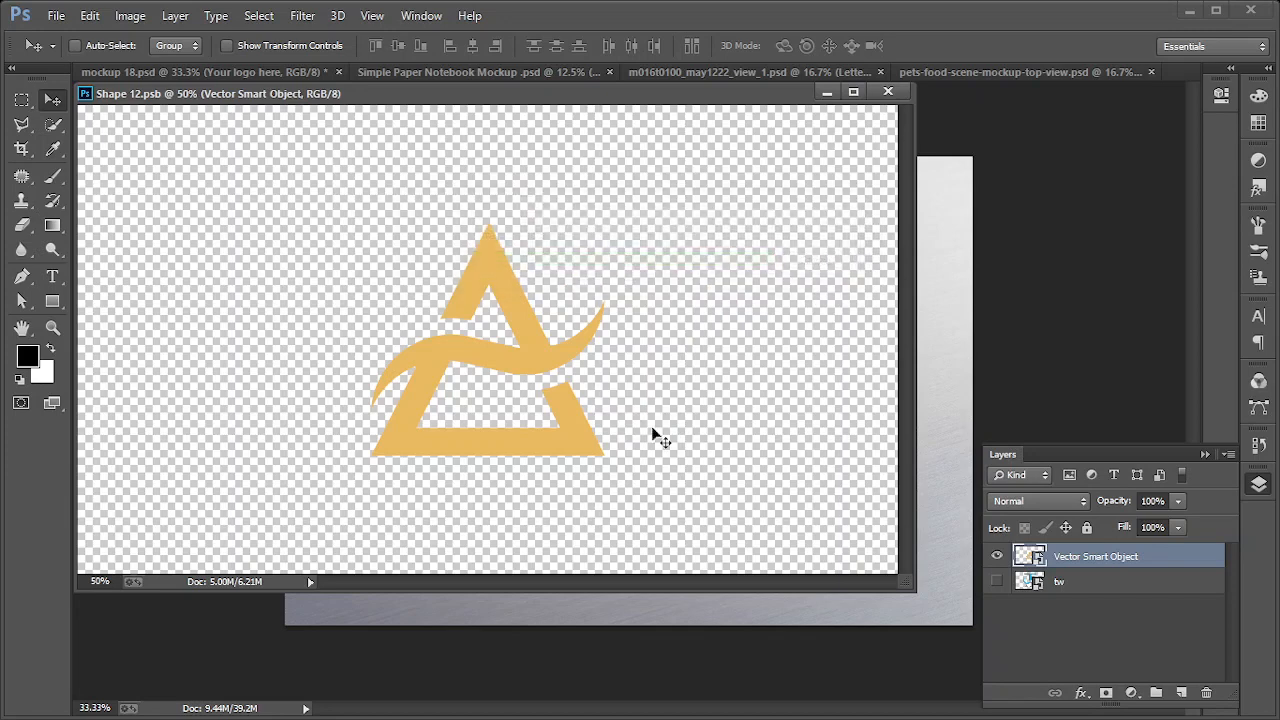
pyautogui.click(897, 93)
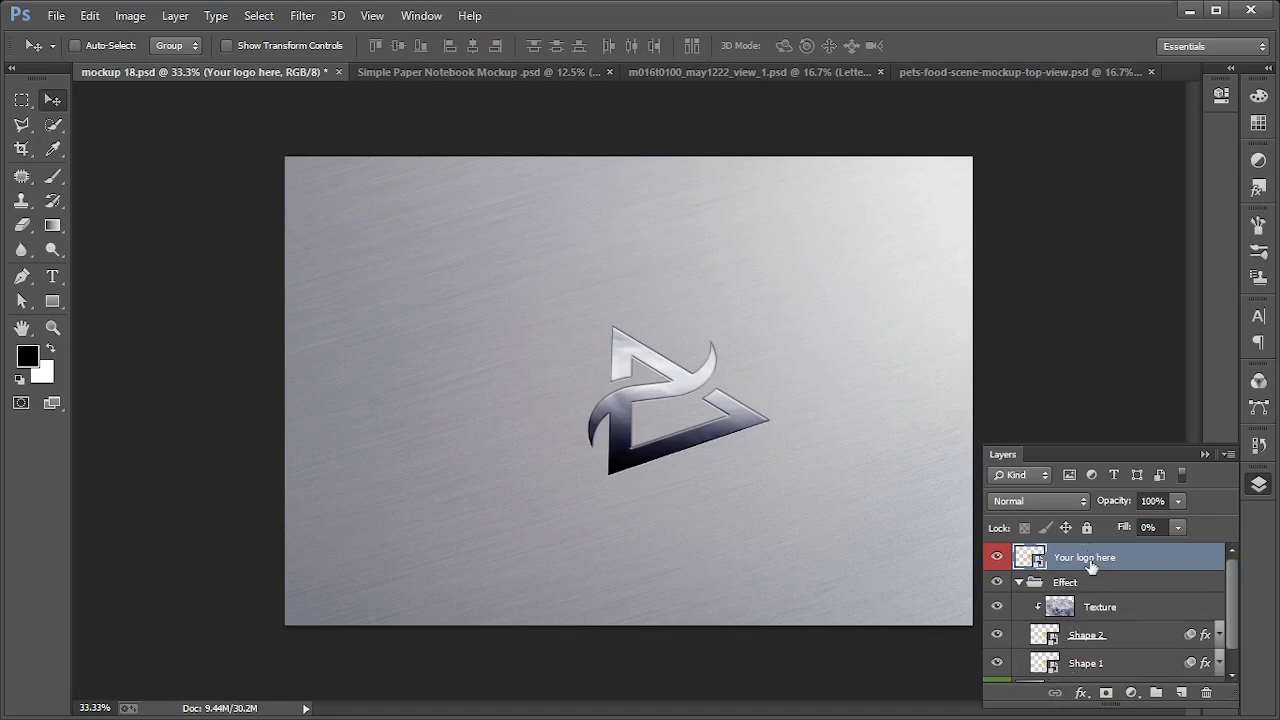
pyautogui.click(1019, 583)
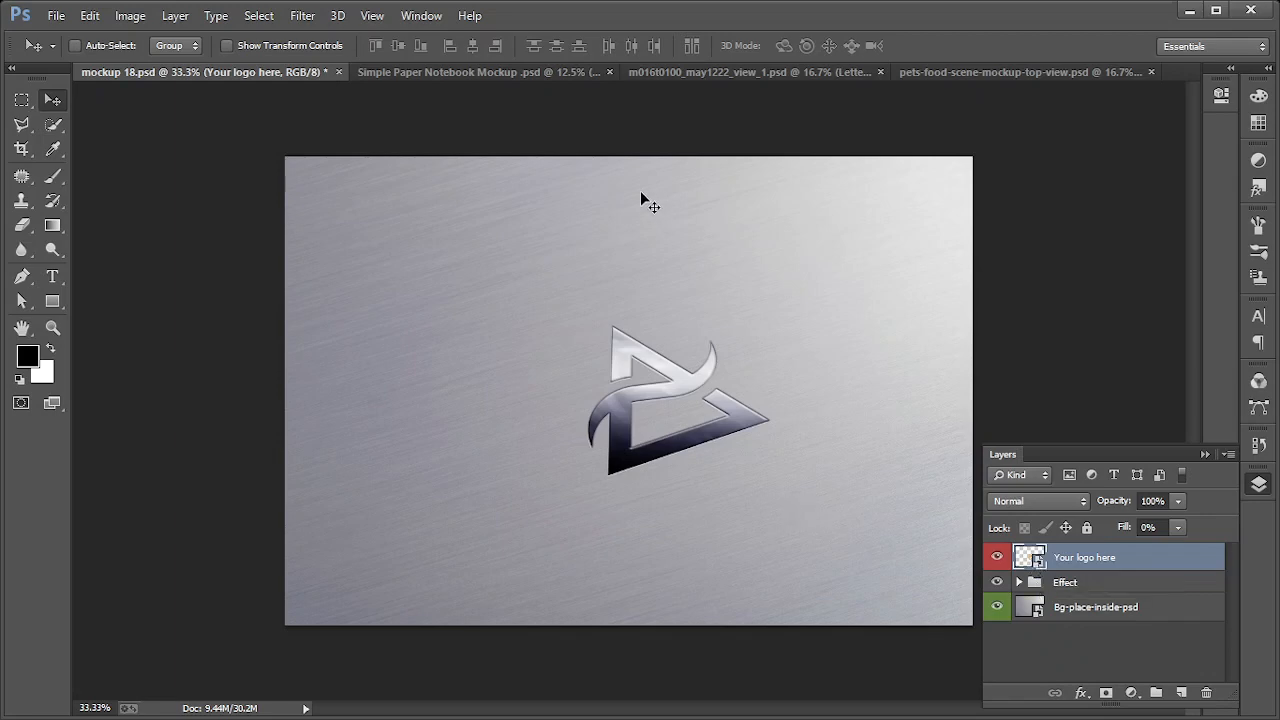
# Show the Design layer inside the [YOUR IMAGE HERE] smart object of Simple Paper Notebook Mockup .psd, and save and close it
pyautogui.click(471, 74)
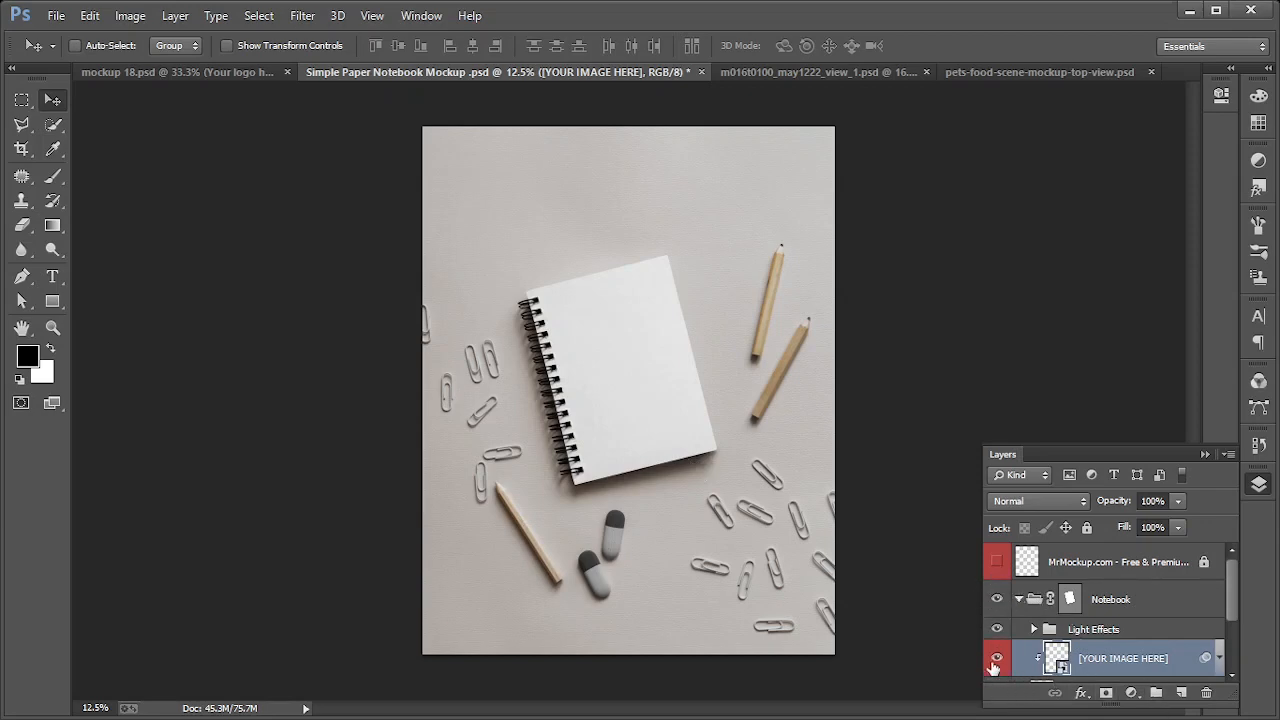
pyautogui.doubleClick(1060, 660)
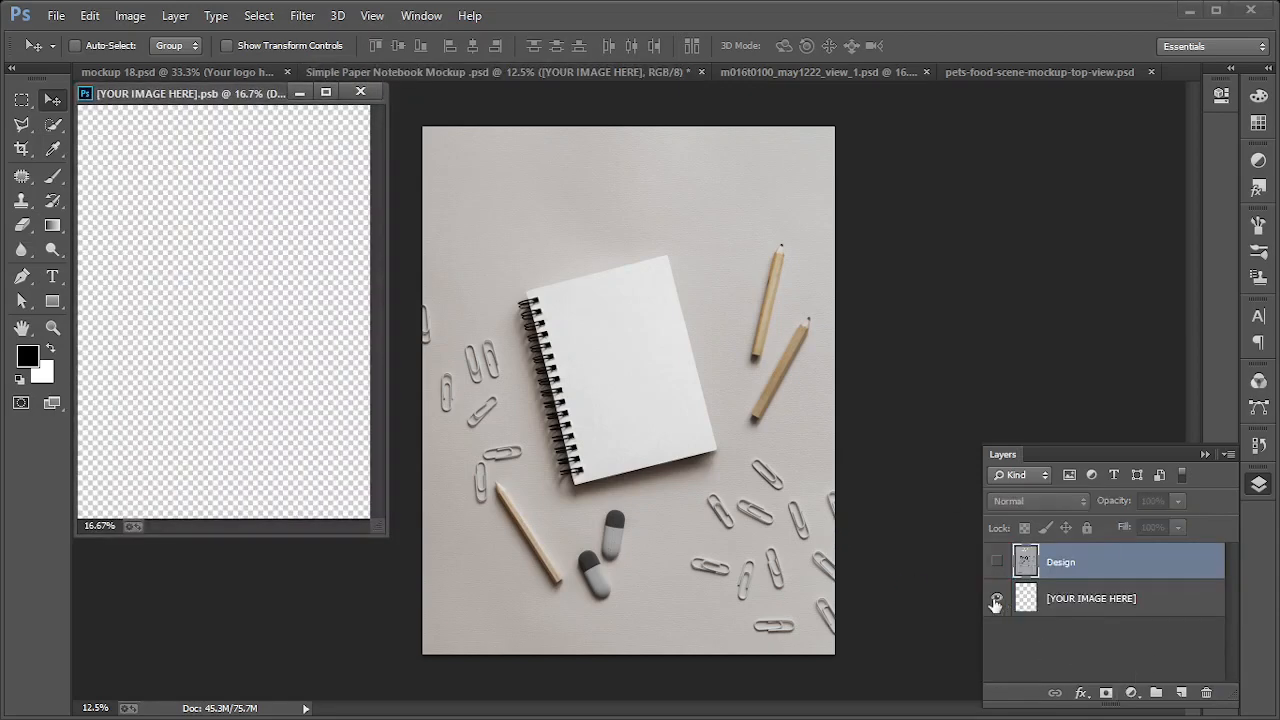
pyautogui.click(998, 563)
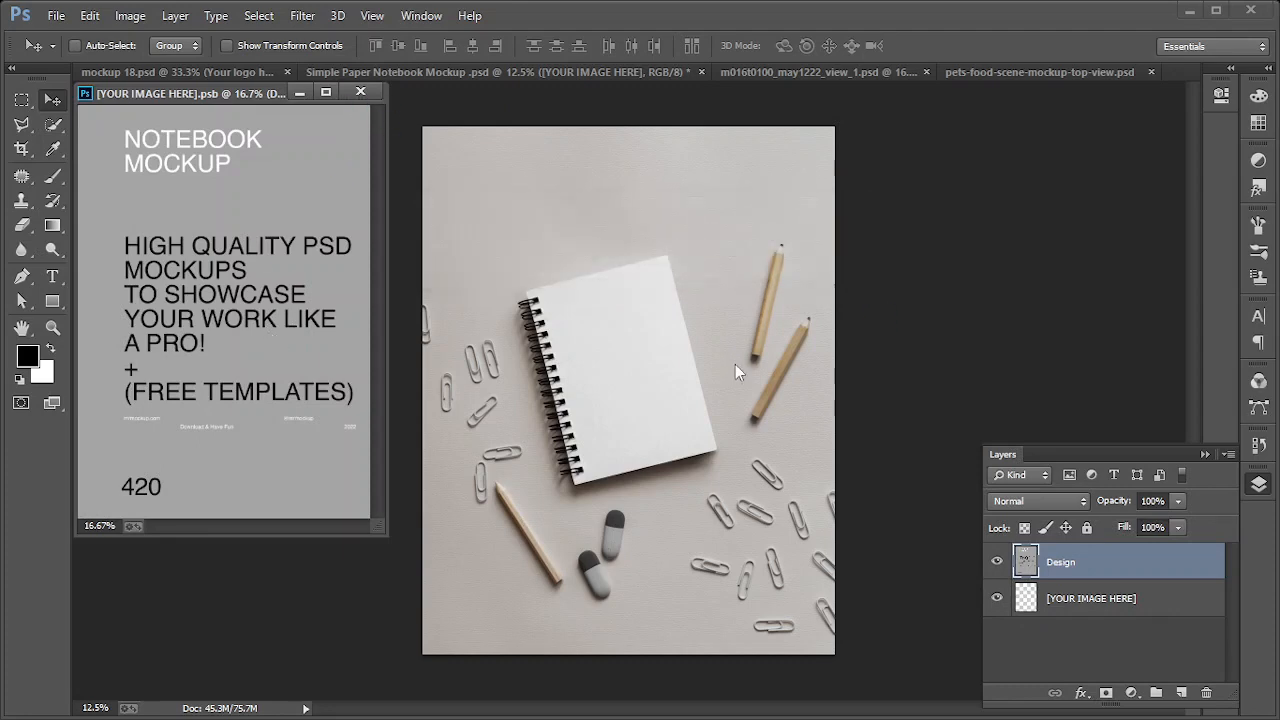
pyautogui.click(360, 92)
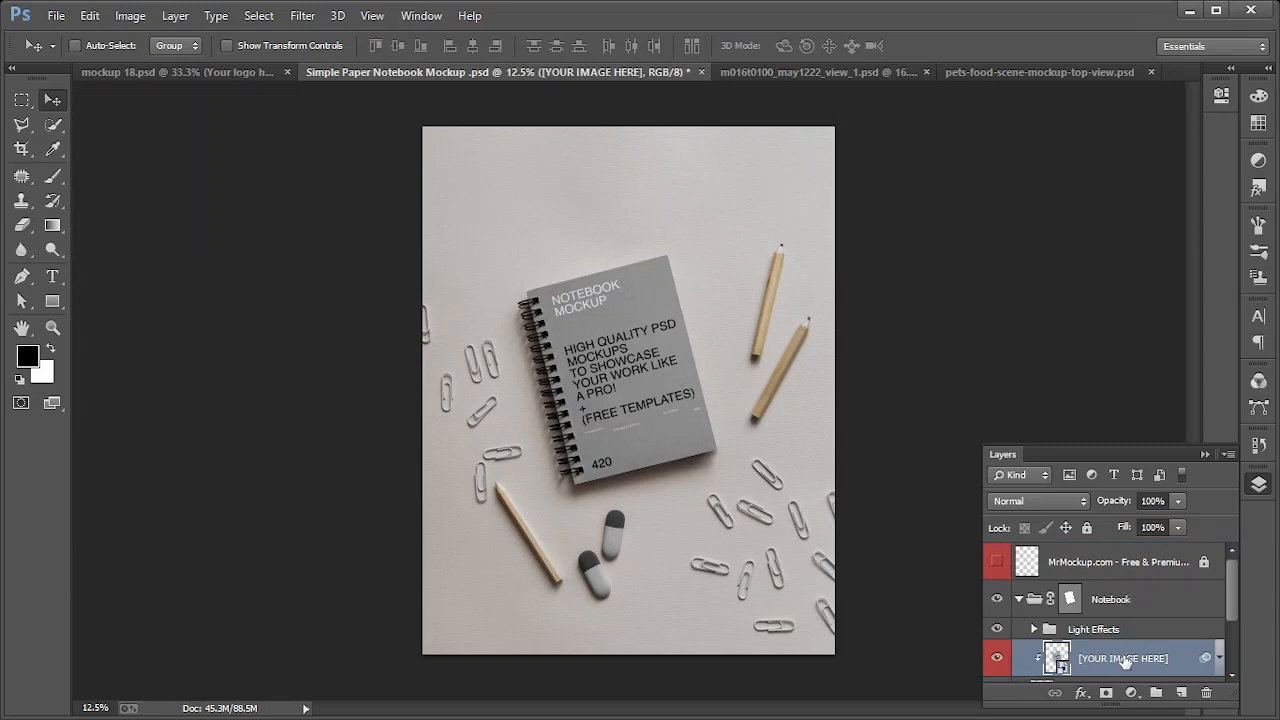
# Collapse the Notebook and Background groups and compare the notebook mockup's layer structure with that of mockup 18.psd
pyautogui.click(1019, 599)
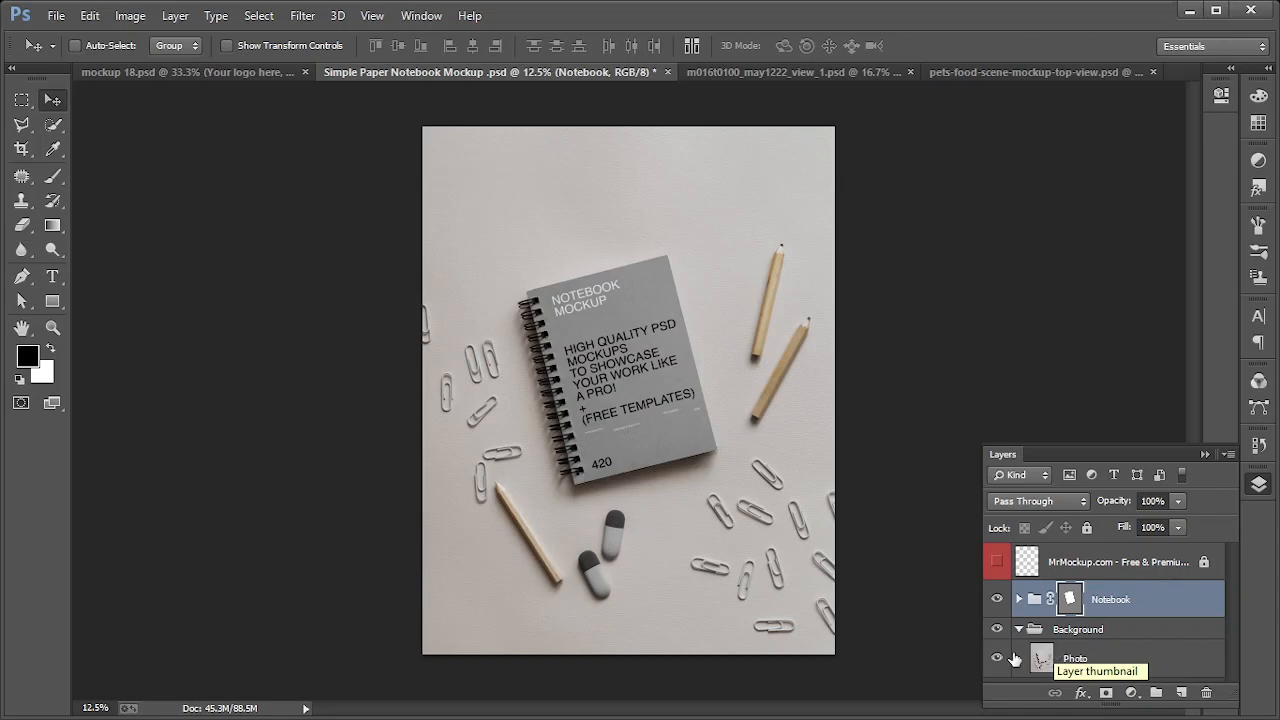
pyautogui.click(1019, 629)
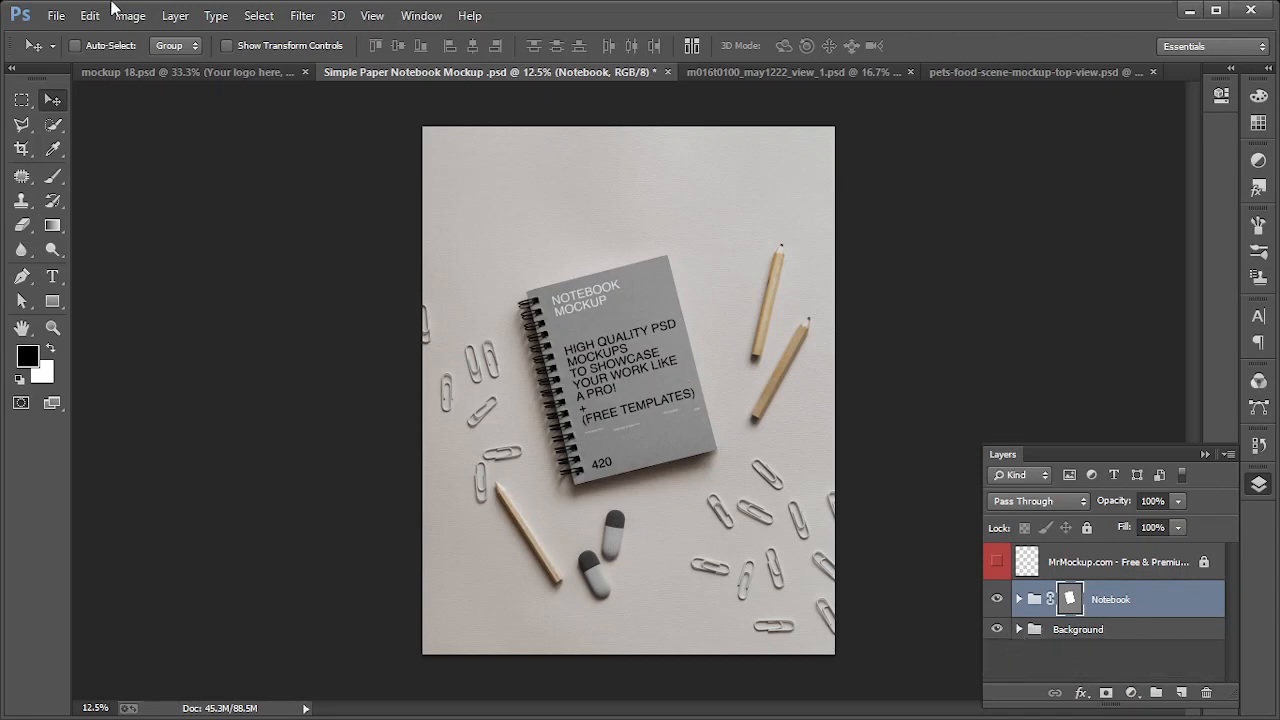
pyautogui.click(170, 72)
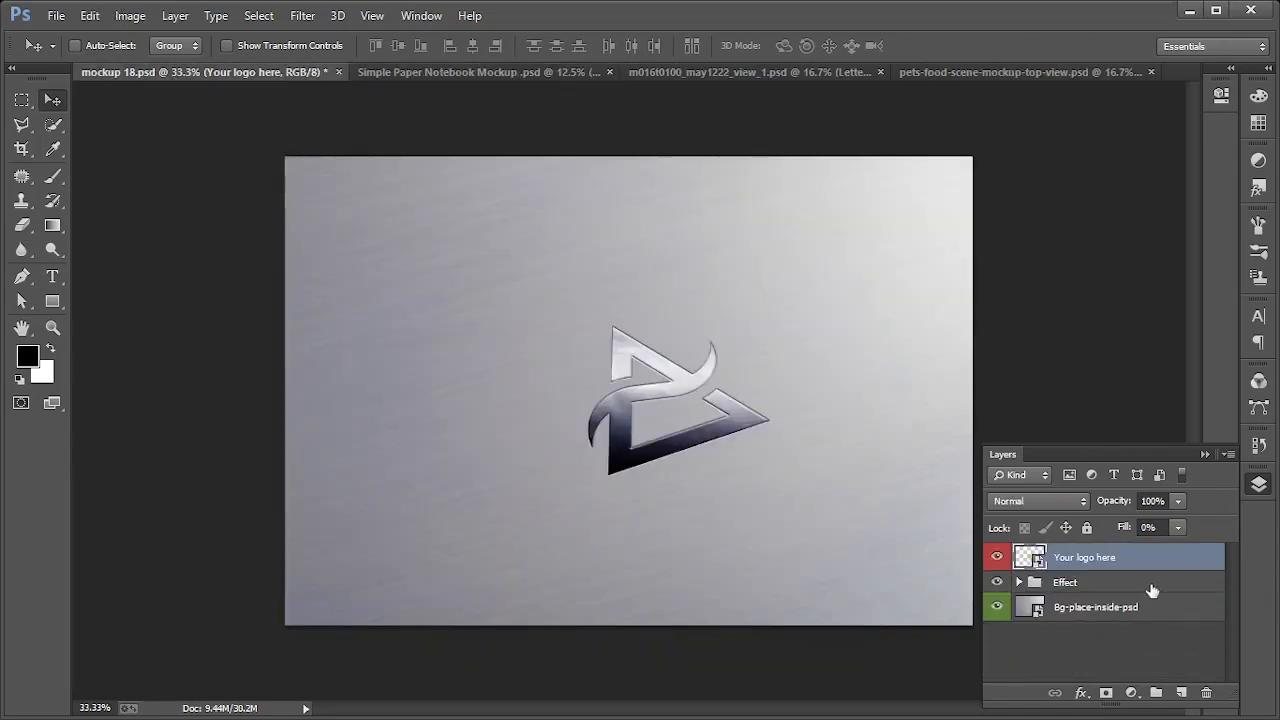
pyautogui.click(518, 76)
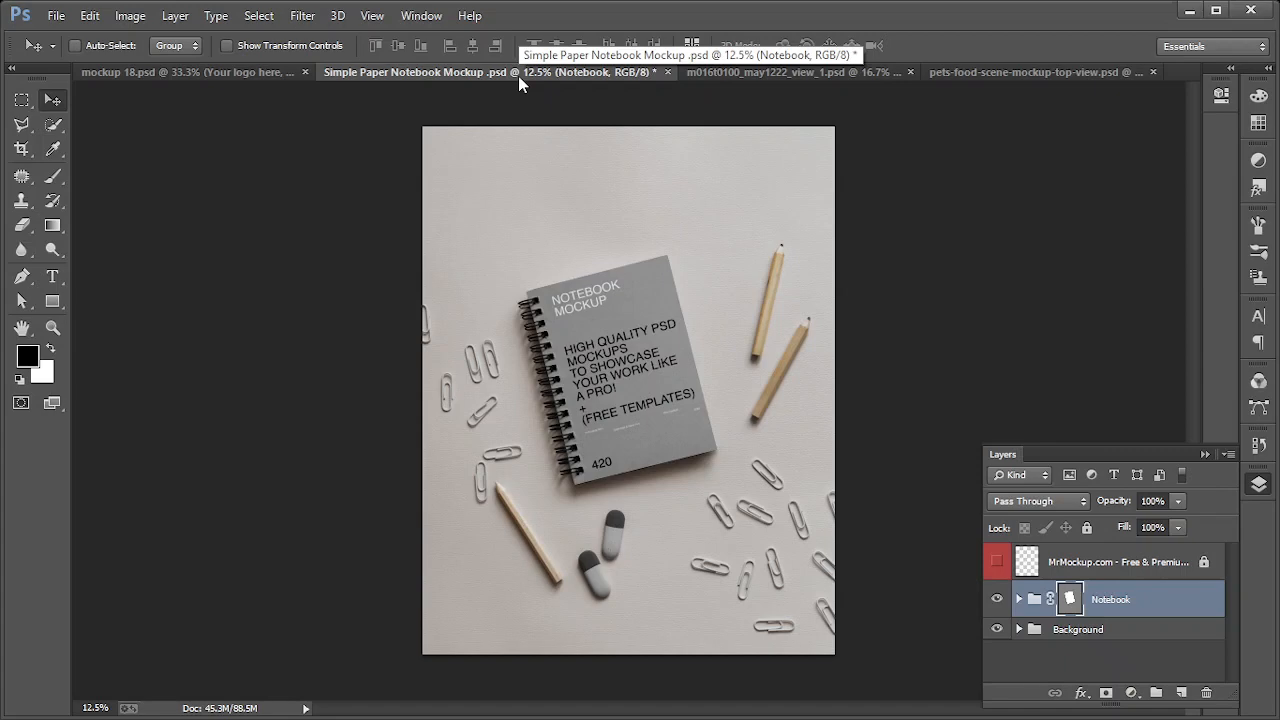
# Expand the notebook mockup's Notebook group, open its [YOUR IMAGE HERE] smart object and hide the Design layer
pyautogui.click(1018, 599)
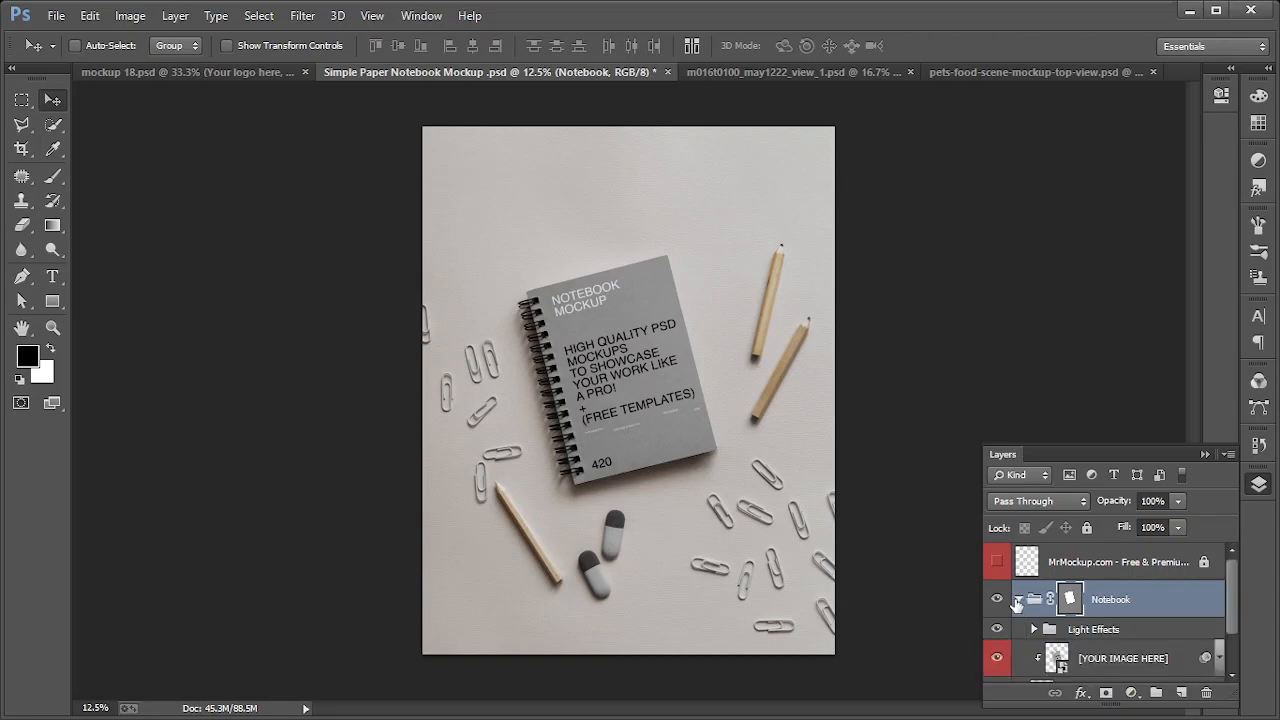
pyautogui.scroll(-1, 1138, 664)
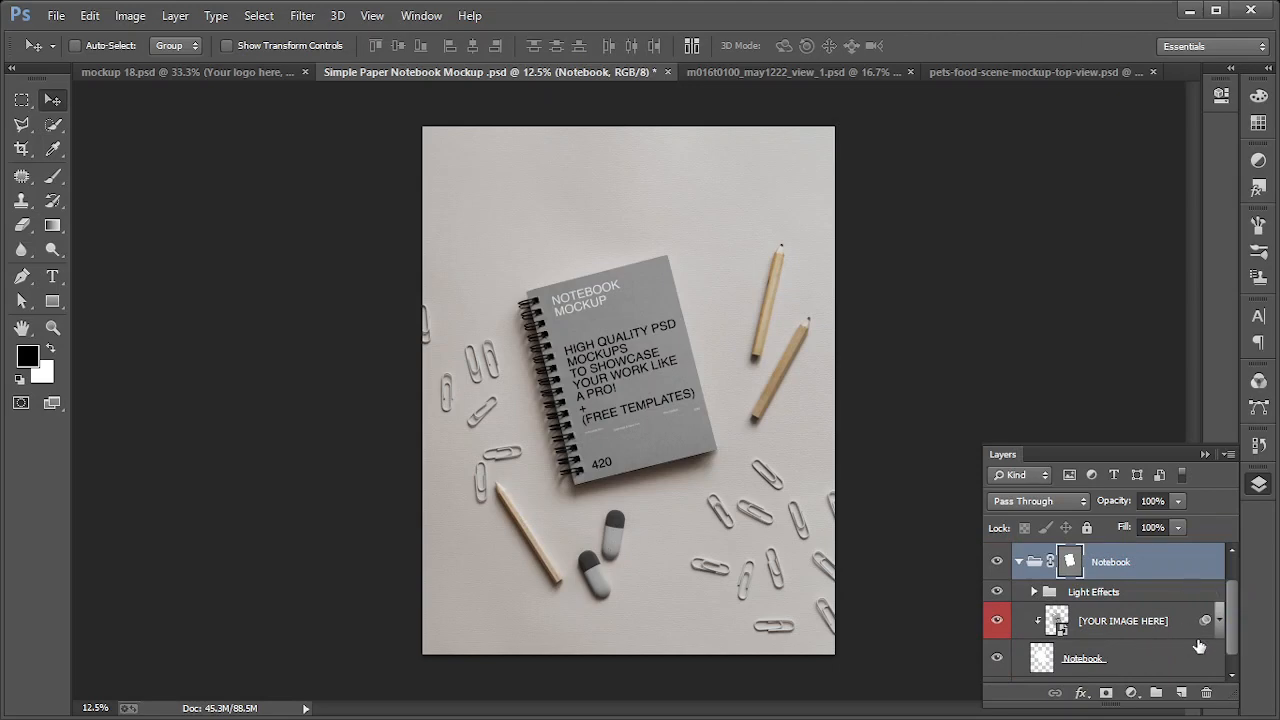
pyautogui.doubleClick(1062, 624)
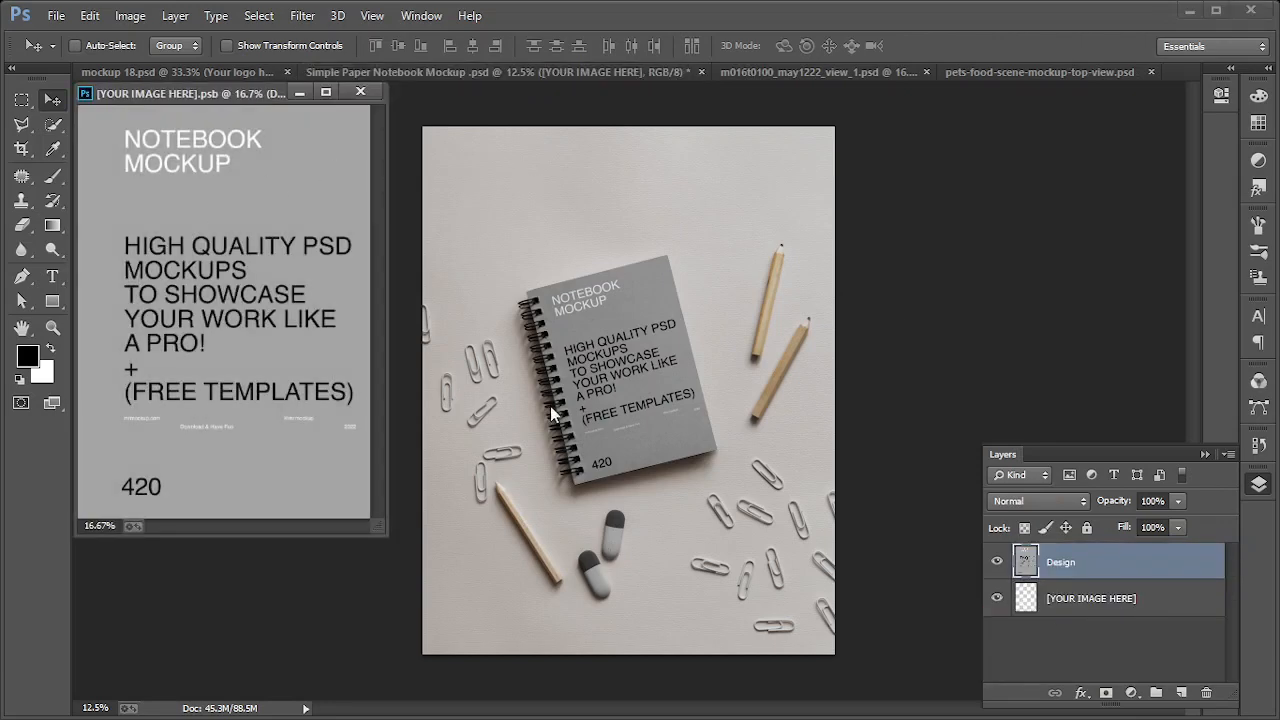
pyautogui.click(997, 562)
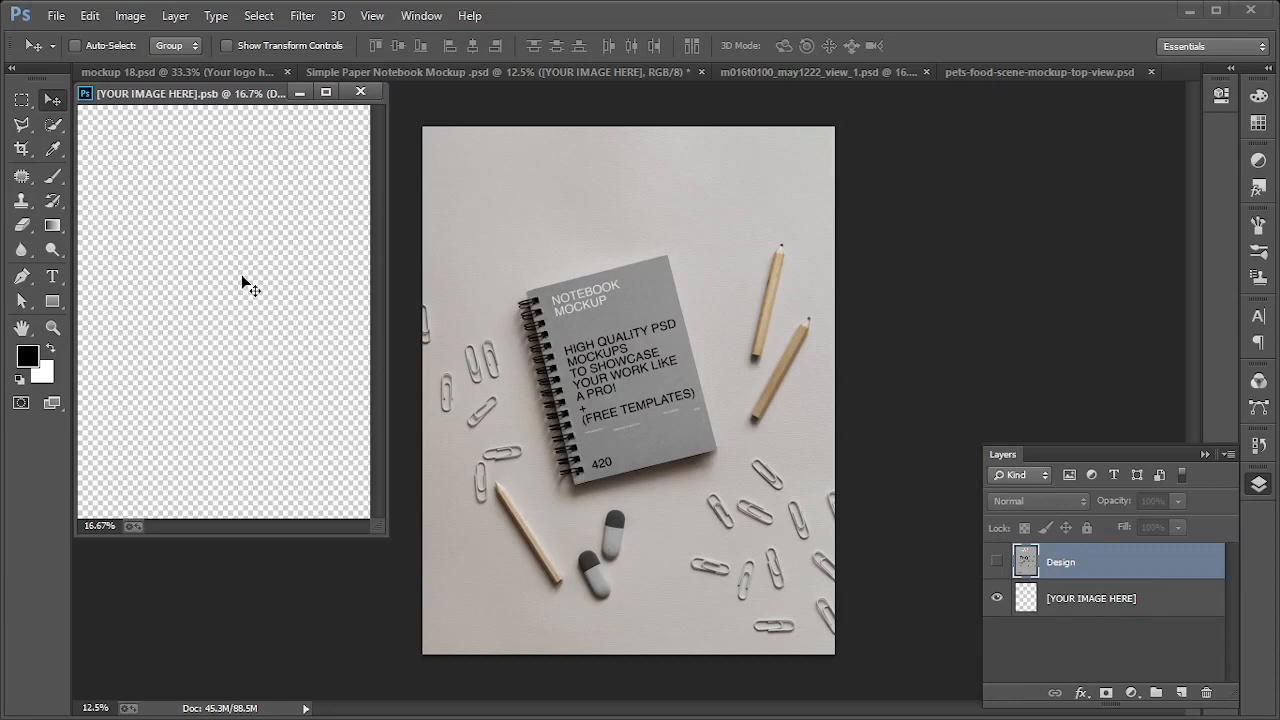
# Paste the logo as a smart object into [YOUR IMAGE HERE].psb, scaled to about 414%, and save and close the file
pyautogui.hotkey('ctrl', 'v')
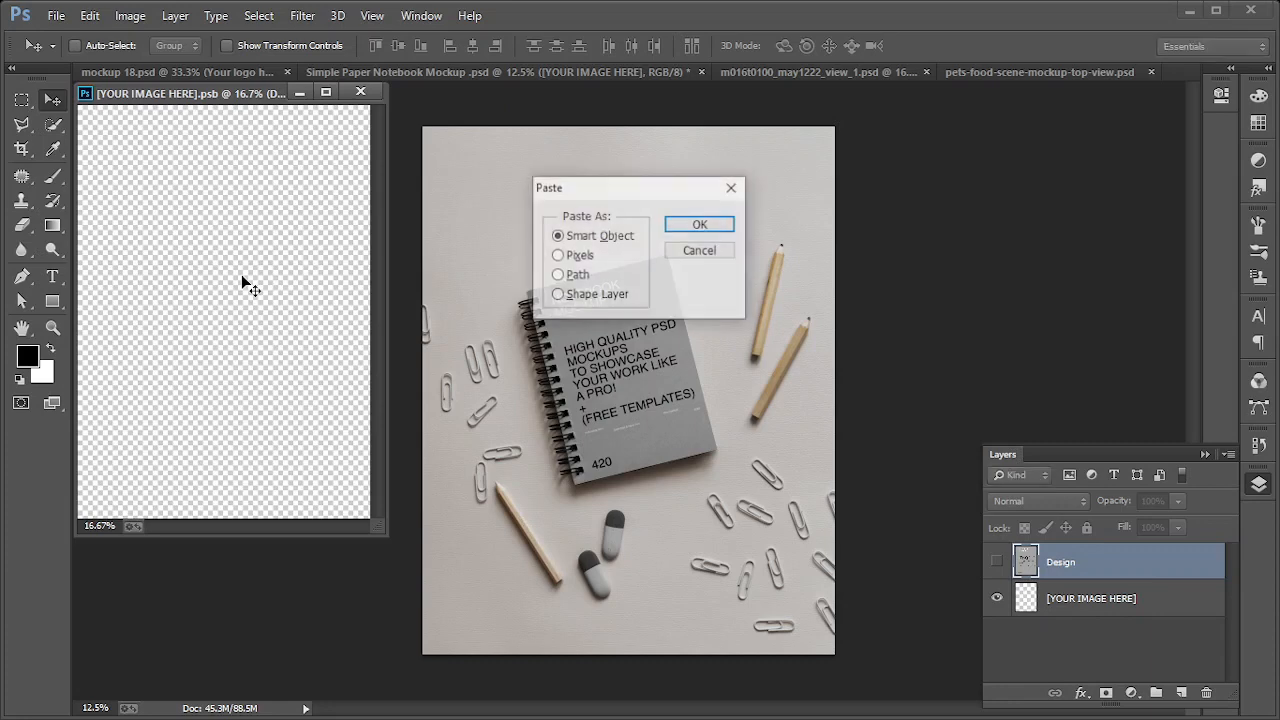
pyautogui.click(722, 226)
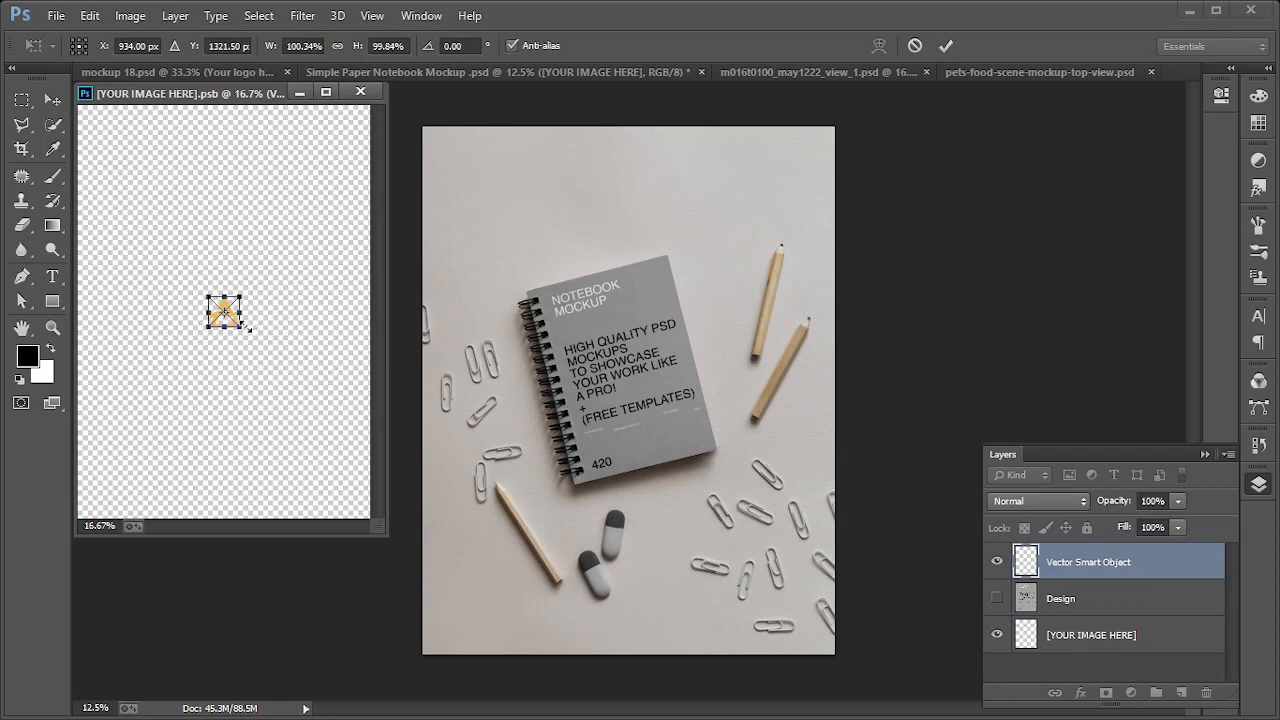
pyautogui.moveTo(247, 329); pyautogui.dragTo(290, 376)
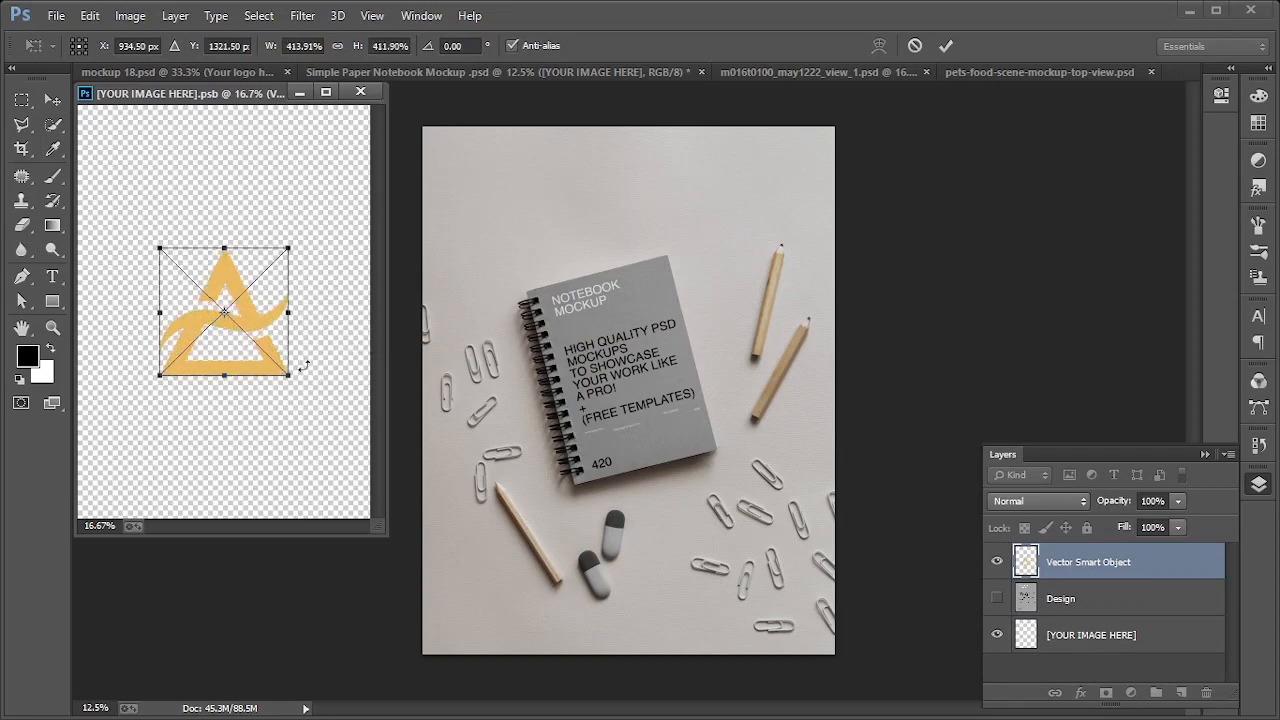
pyautogui.press('Return')
pyautogui.hotkey('ctrl', 's')
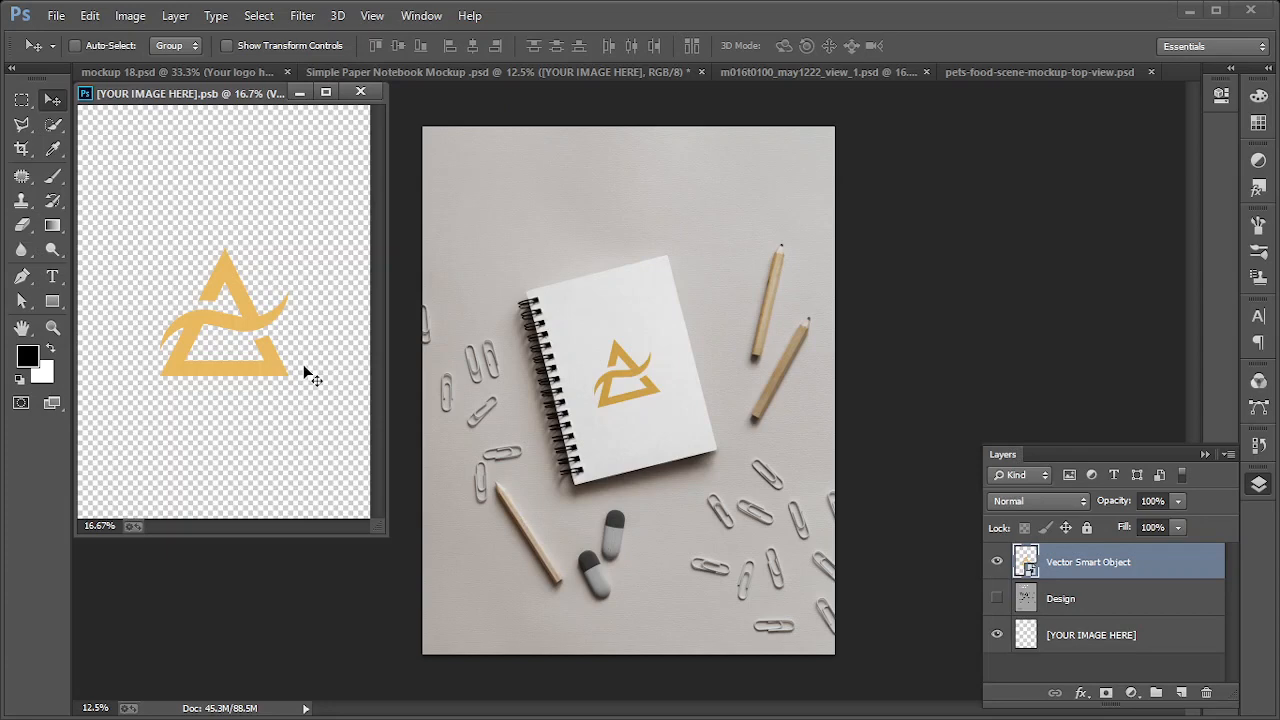
pyautogui.click(366, 92)
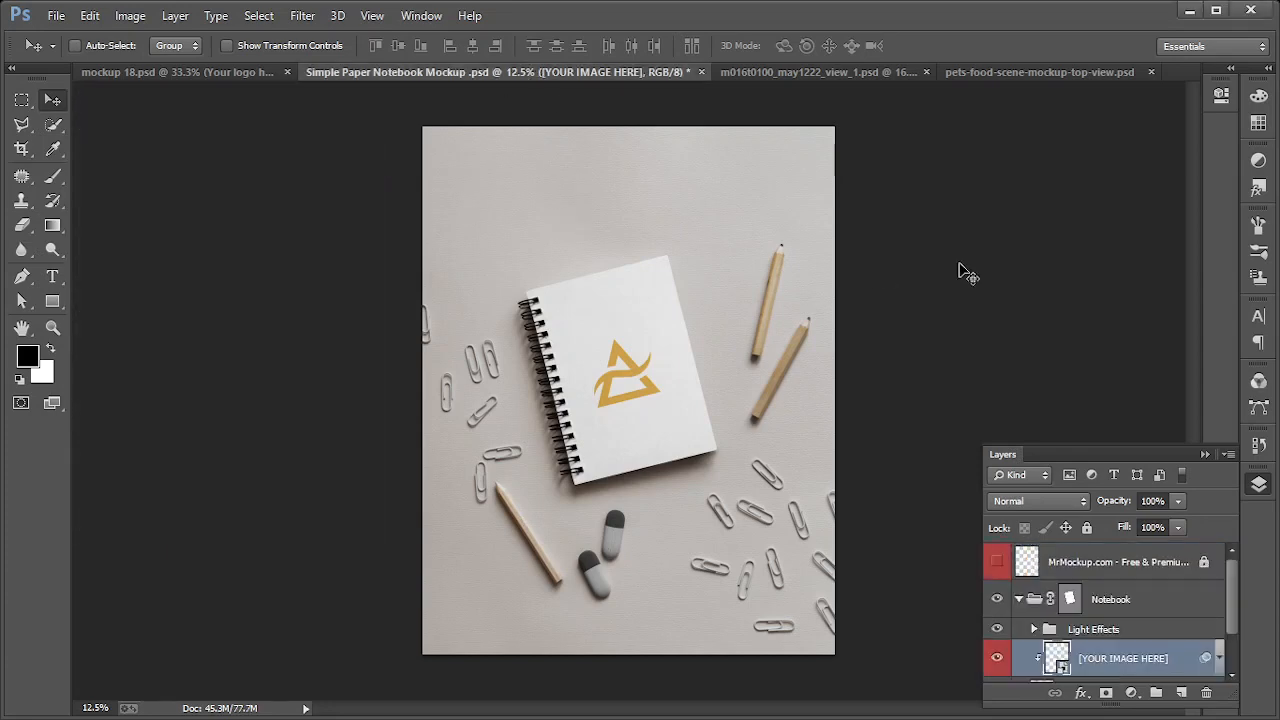
# Compare the notebook mockup with mockup 18.psd and the stationery mockup, and examine the layers in its Notebook group
pyautogui.click(179, 77)
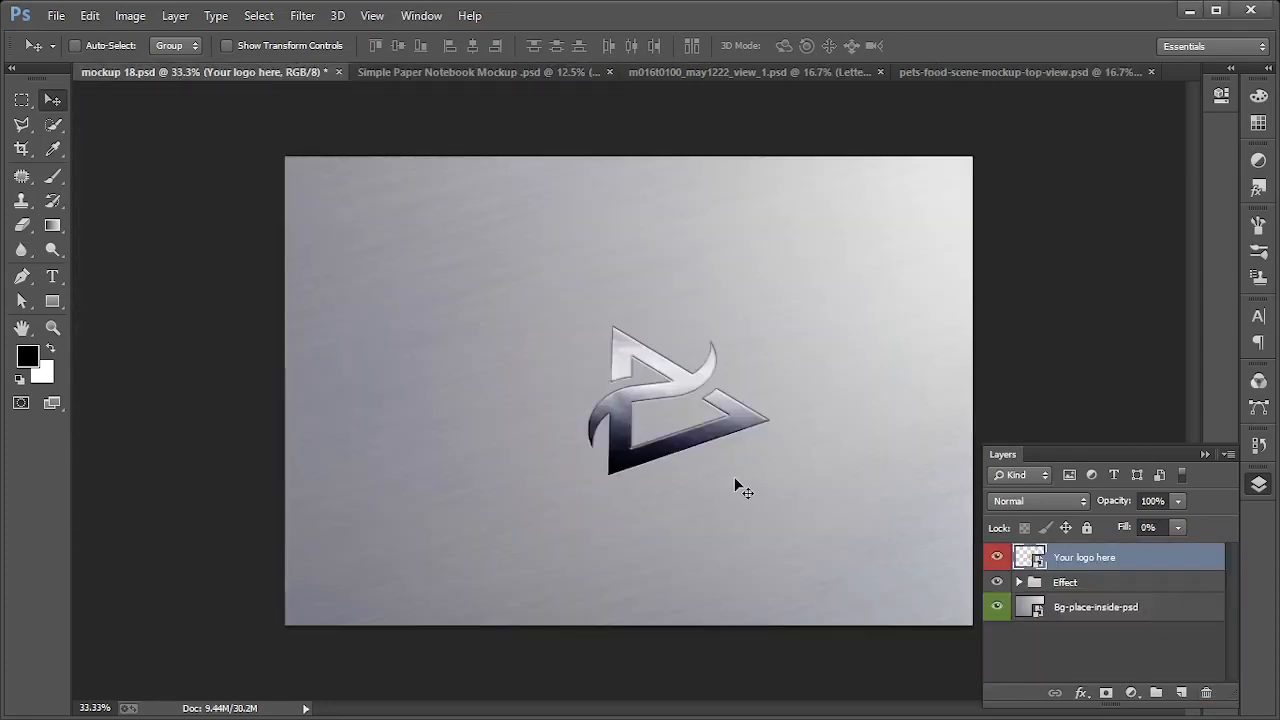
pyautogui.click(478, 86)
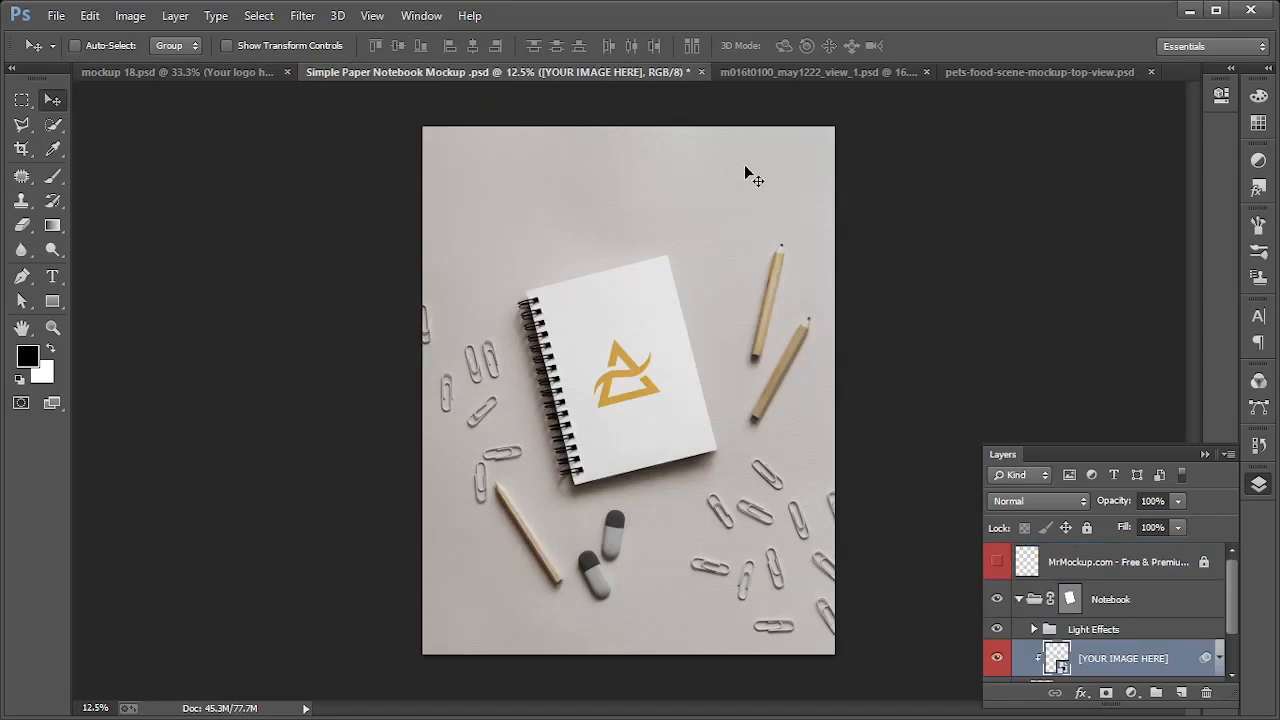
pyautogui.click(857, 74)
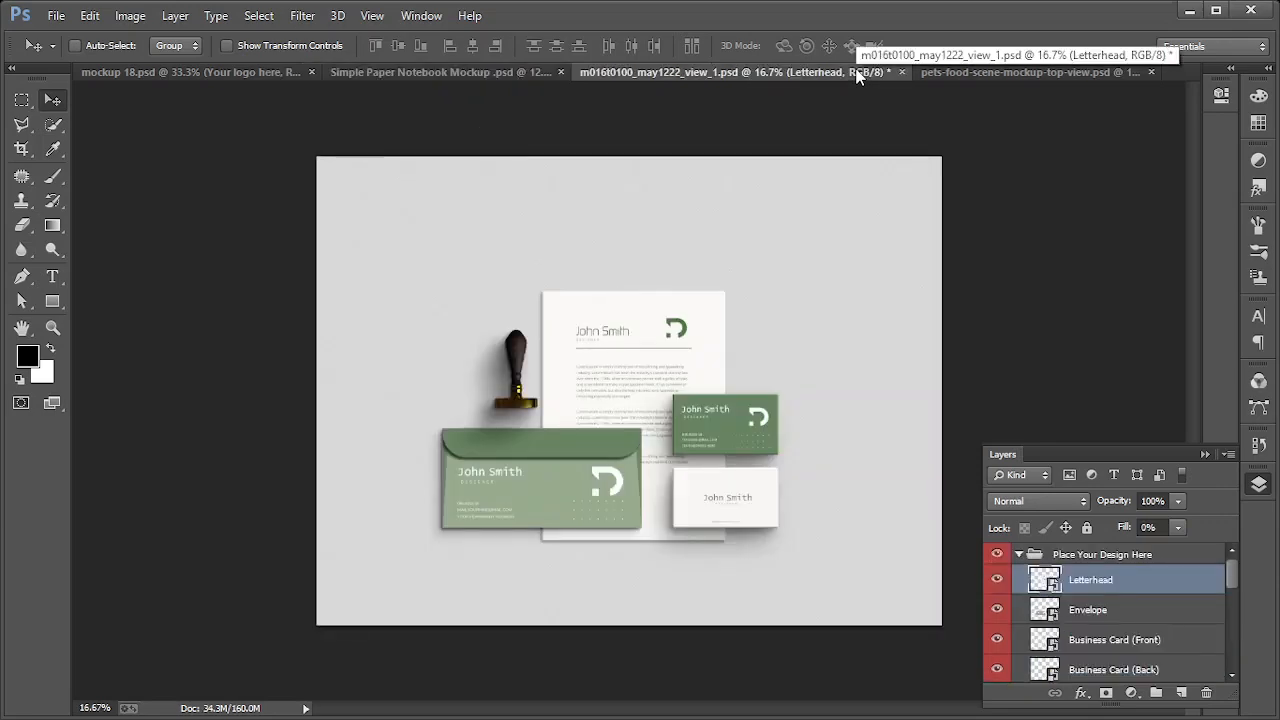
pyautogui.click(410, 74)
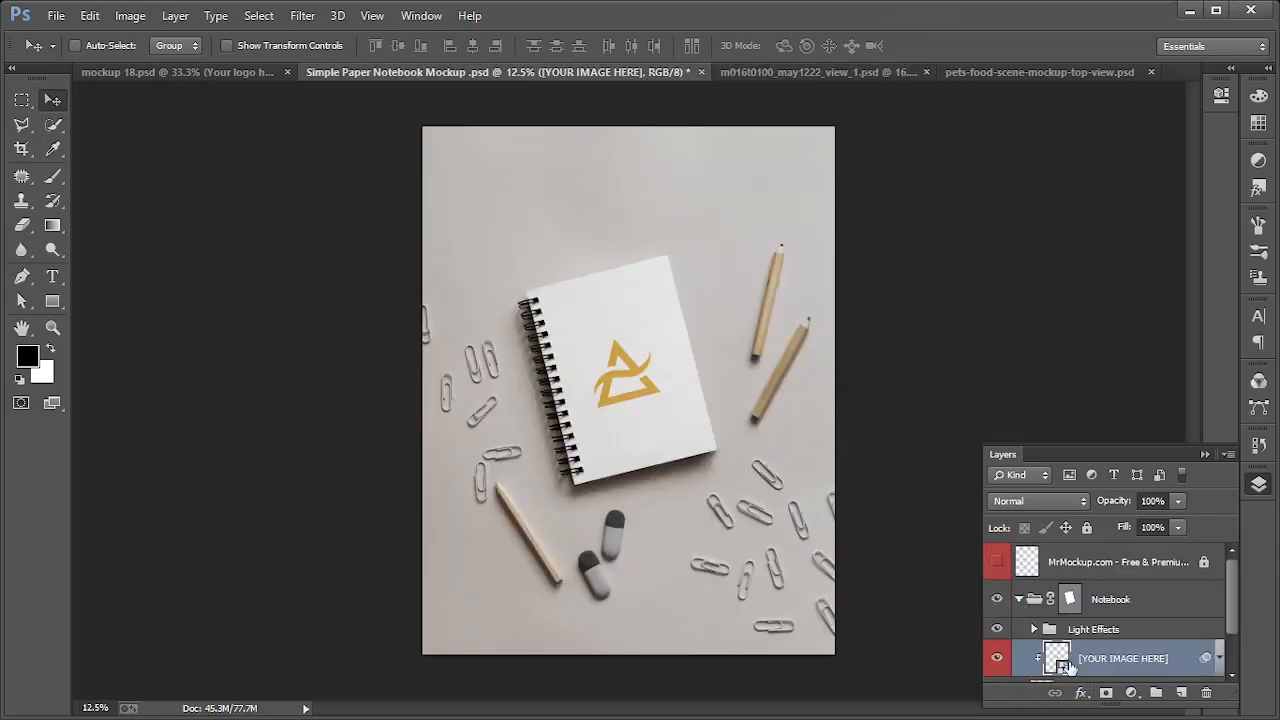
pyautogui.scroll(-2, 1068, 667)
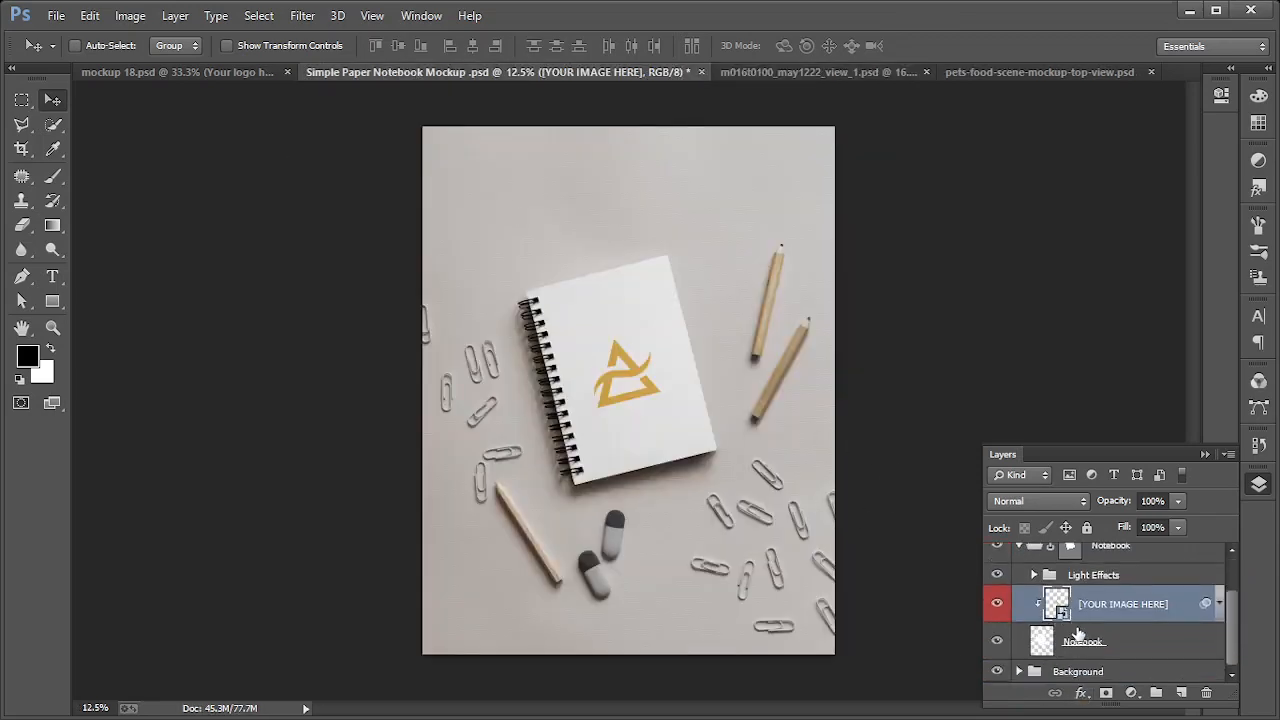
pyautogui.scroll(2, 1078, 633)
pyautogui.scroll(-2, 1080, 625)
# Examine the layer groups of m016t0100_may1222_view_1.psd, collapsing the Place Your Design Here group and the Letterhead group inside Mockup
pyautogui.click(829, 76)
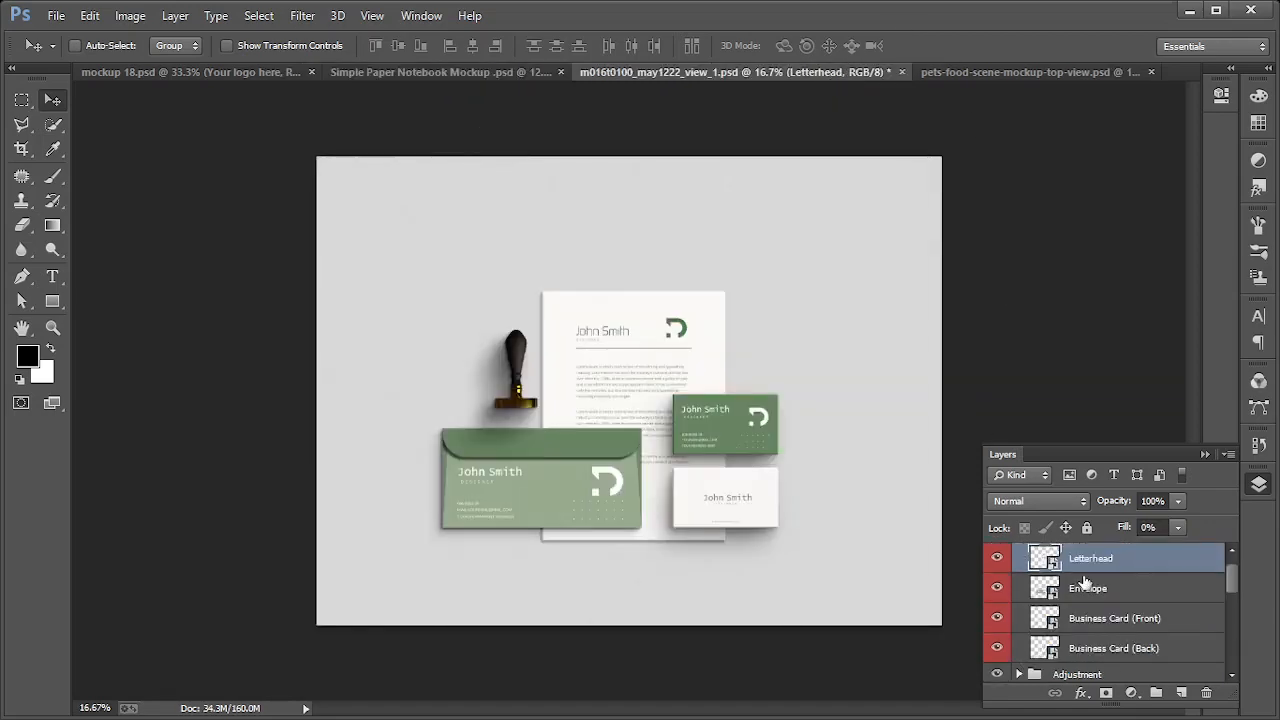
pyautogui.scroll(1, 1083, 580)
pyautogui.click(1019, 555)
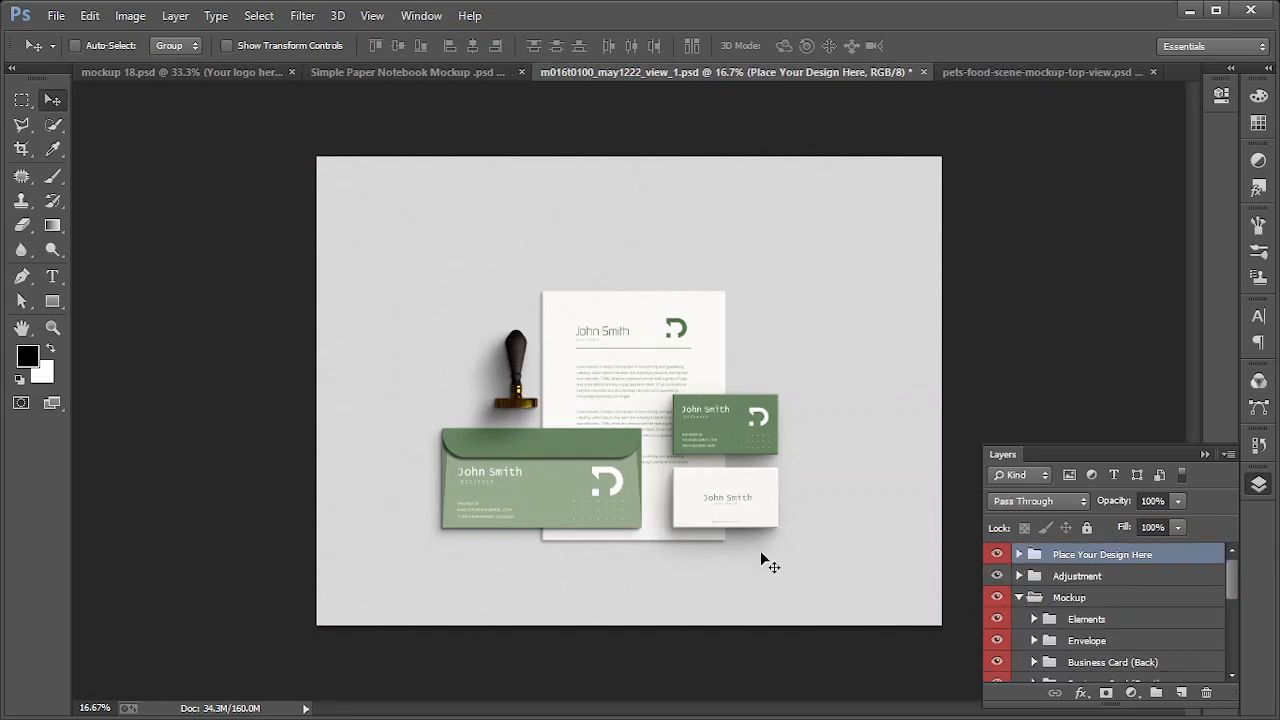
pyautogui.scroll(-1, 1113, 628)
pyautogui.scroll(-3, 1113, 628)
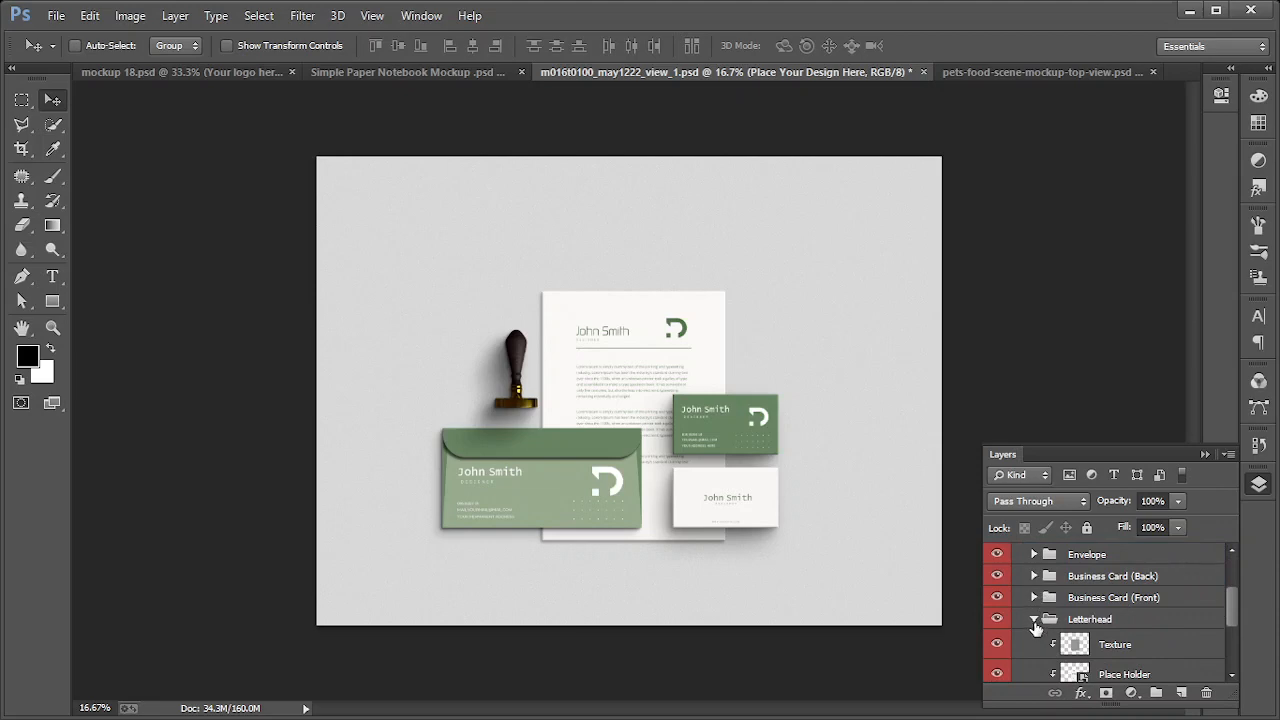
pyautogui.scroll(-1, 1085, 640)
pyautogui.scroll(-1, 1085, 640)
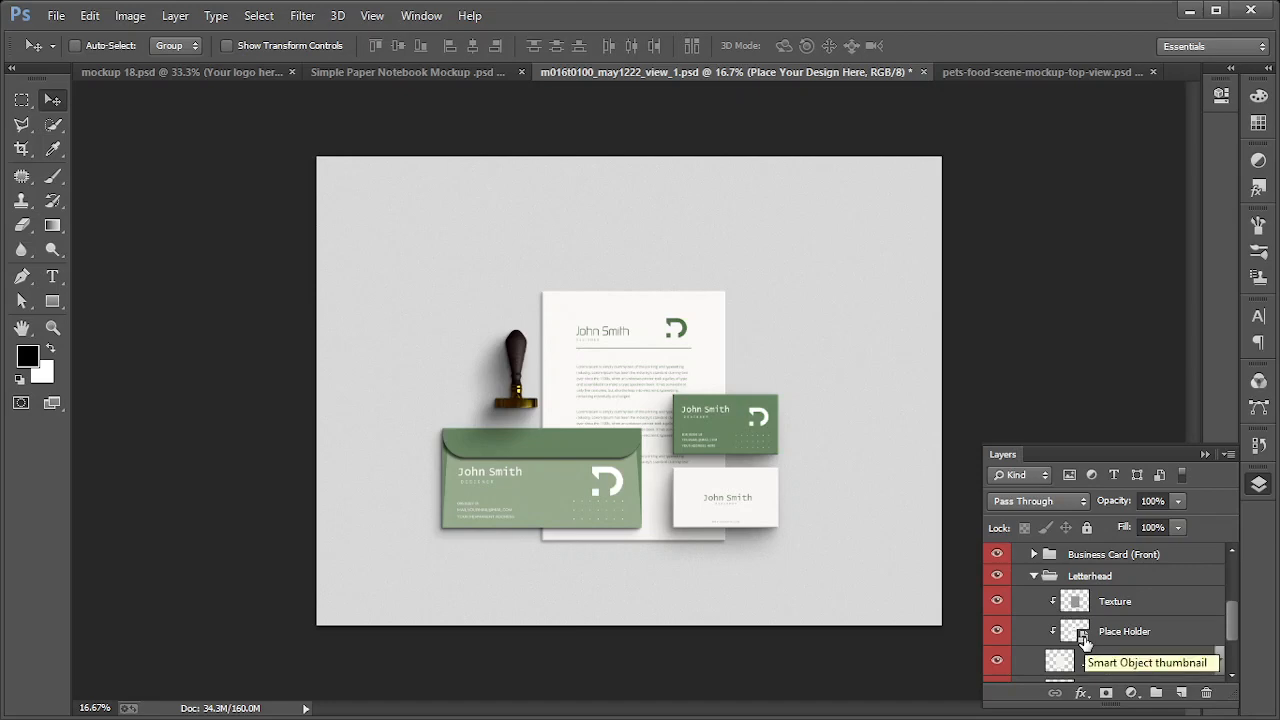
pyautogui.click(1033, 576)
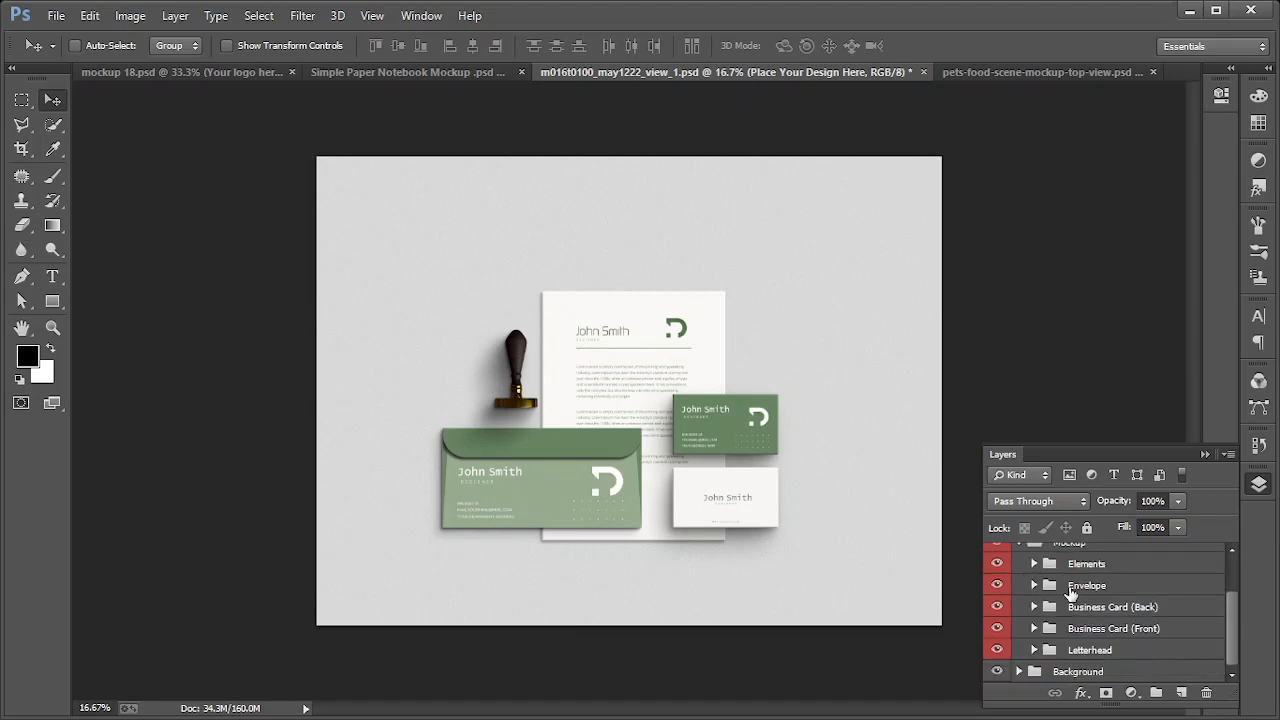
pyautogui.scroll(3, 1070, 592)
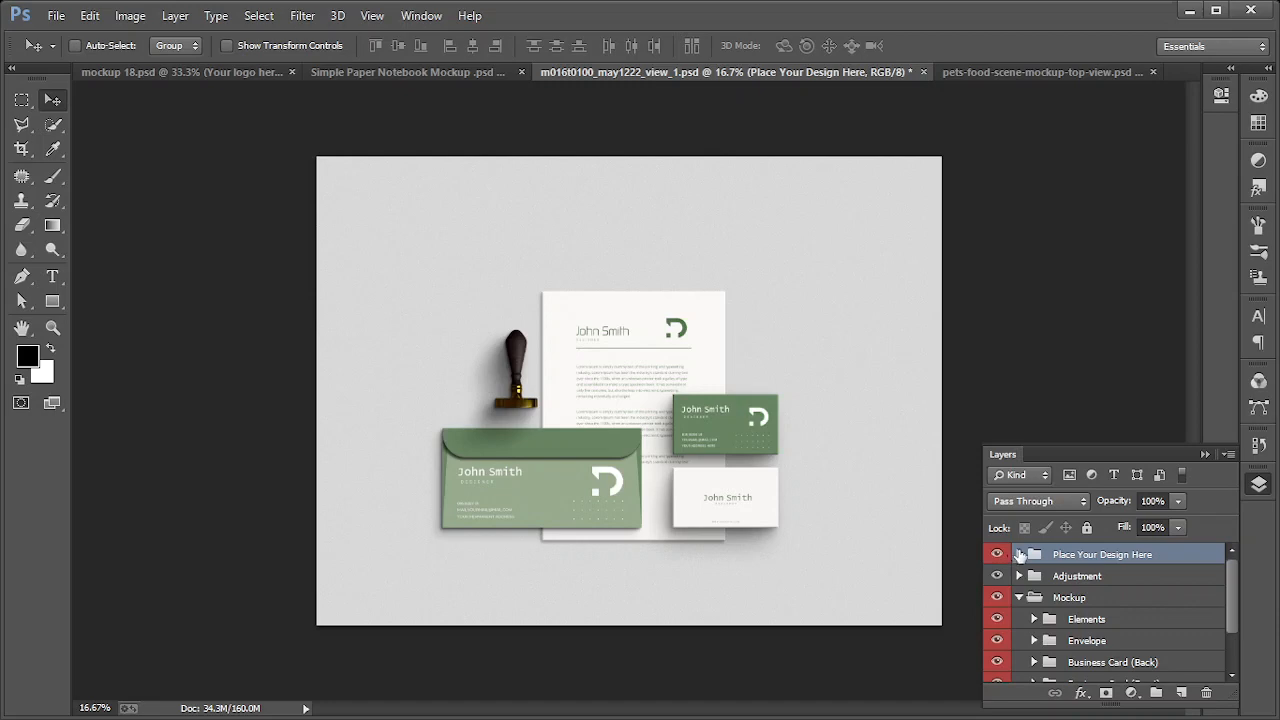
# Expand the Place Your Design Here group, open its Letterhead smart object and hide the Design layer
pyautogui.click(1018, 554)
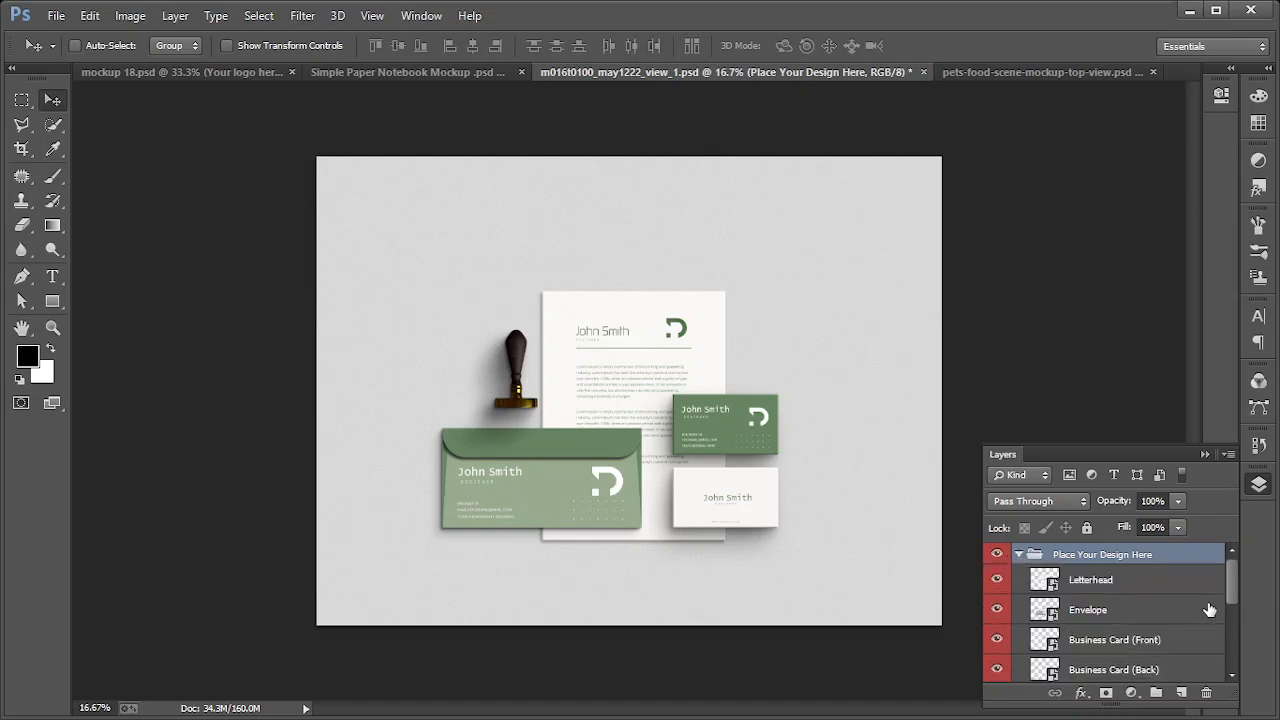
pyautogui.click(998, 583)
pyautogui.click(999, 588)
pyautogui.click(1050, 591)
pyautogui.doubleClick(1046, 582)
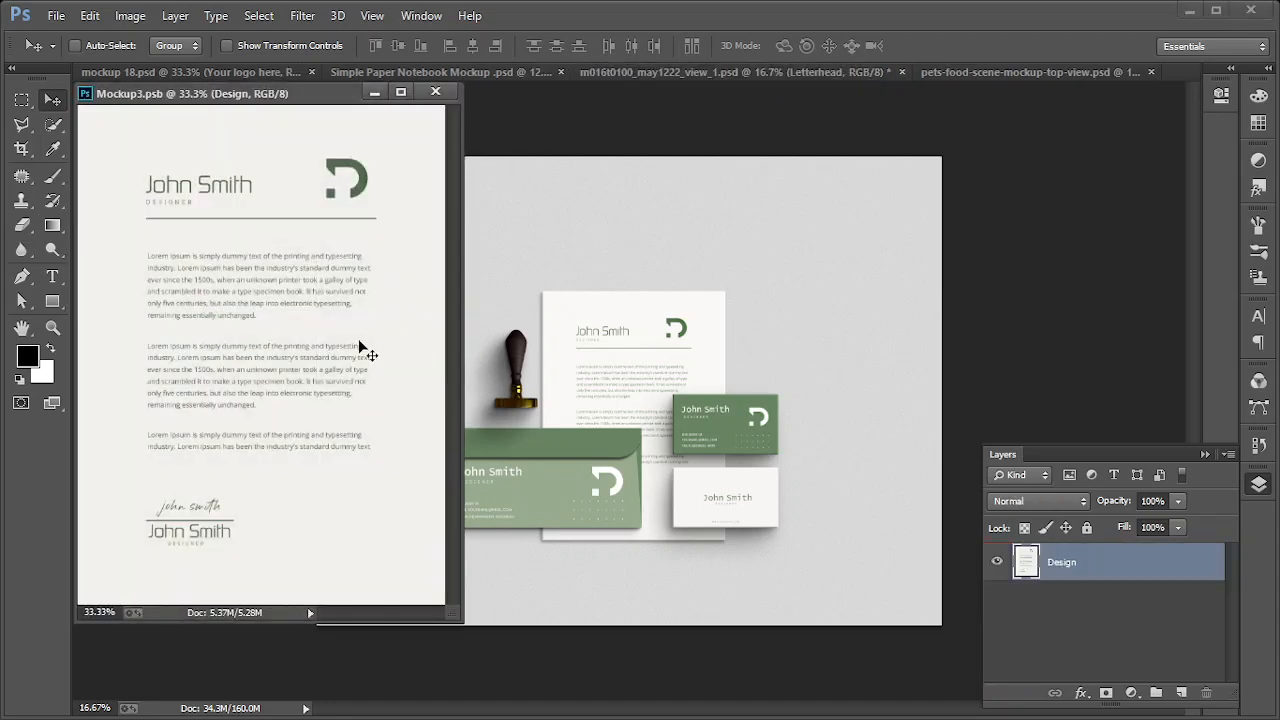
pyautogui.click(1003, 561)
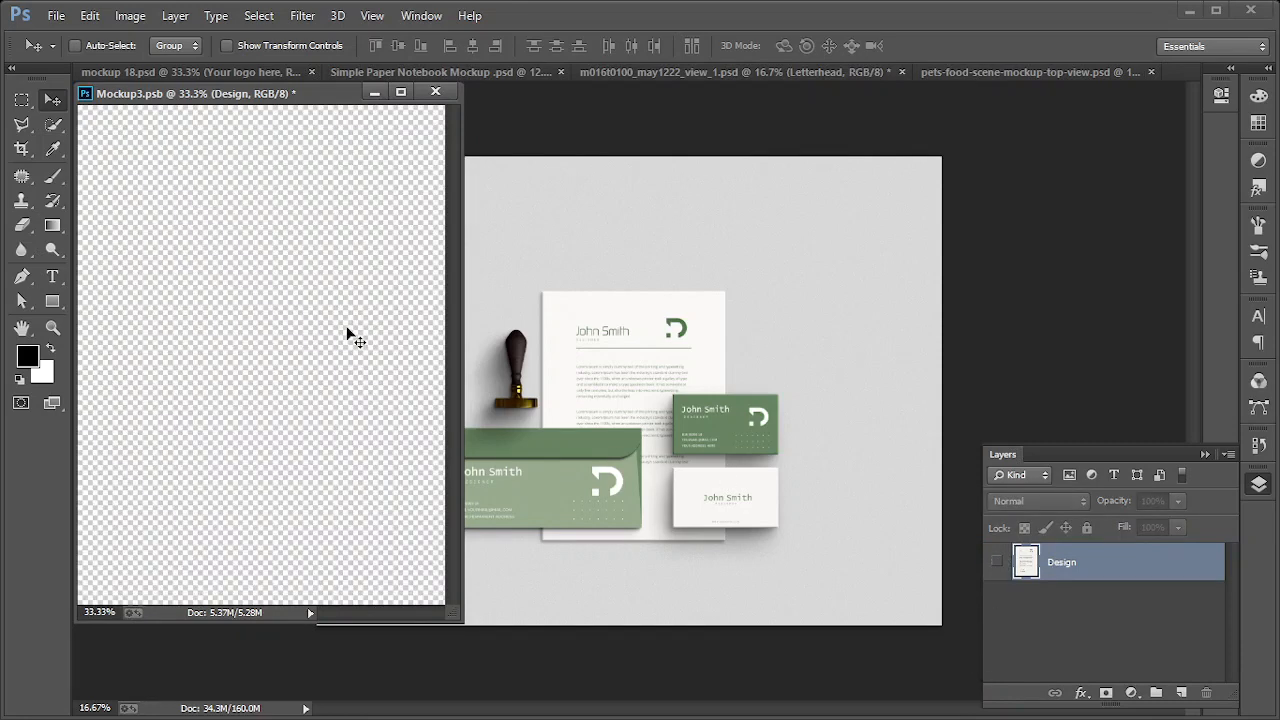
# Paste the logo into Mockup3.psb as a smart object without rescaling it, and save and close the file
pyautogui.hotkey('ctrl', 'v')
pyautogui.click(707, 228)
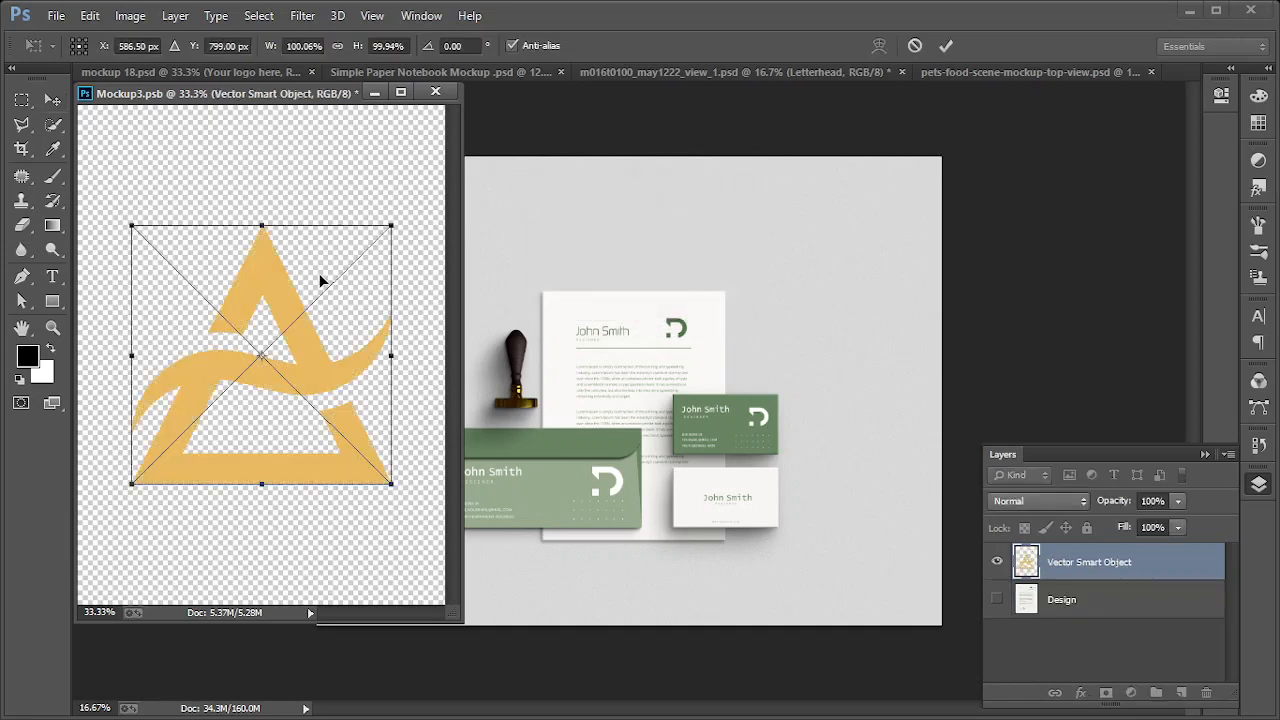
pyautogui.press('Return')
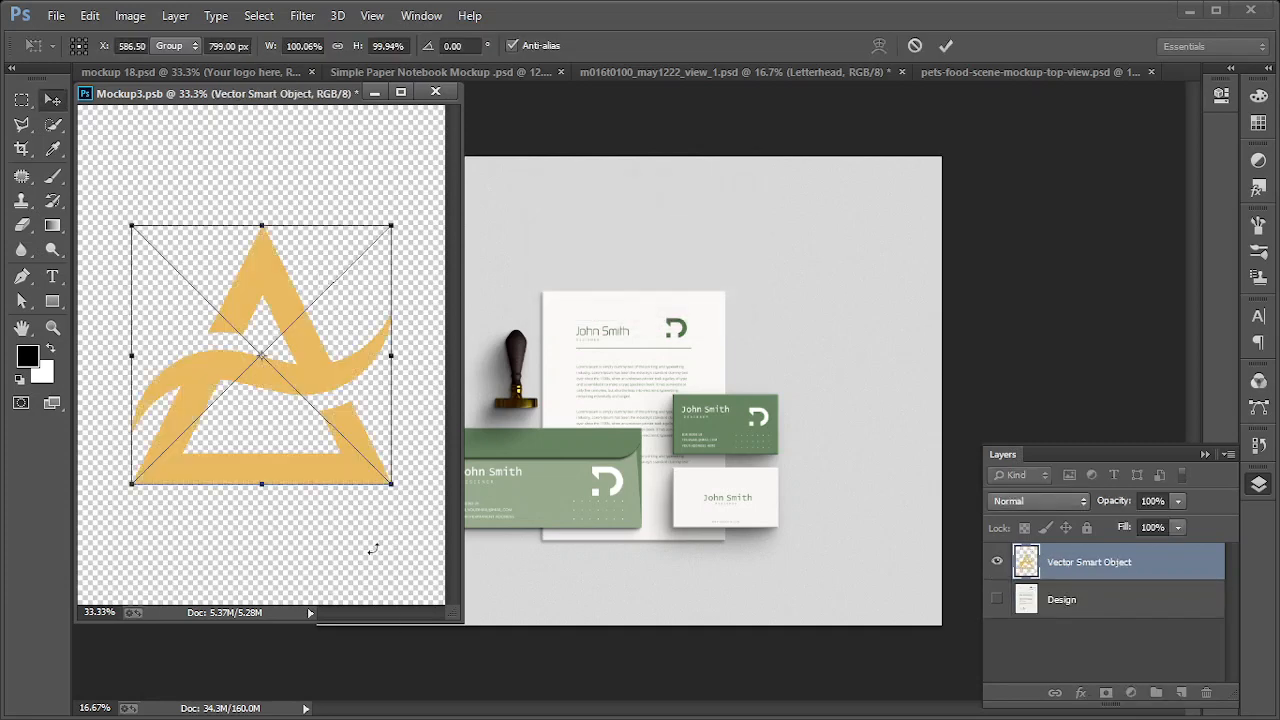
pyautogui.hotkey('ctrl', 's')
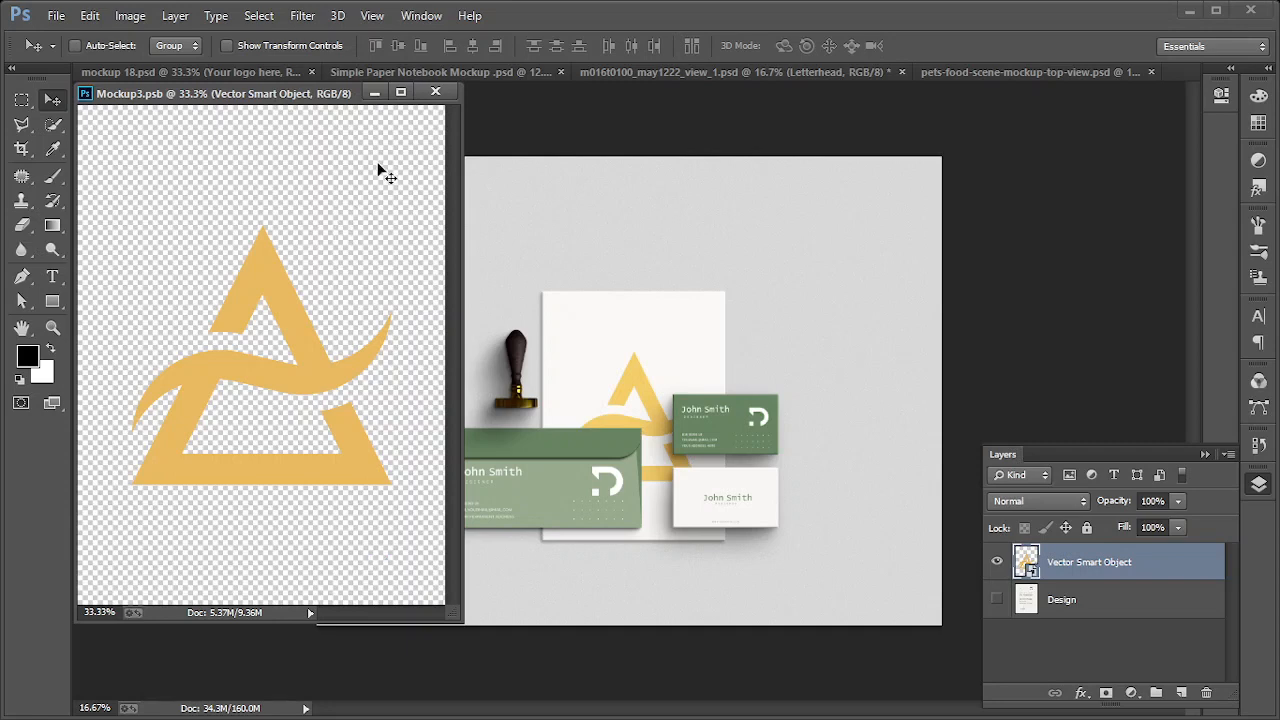
pyautogui.click(435, 91)
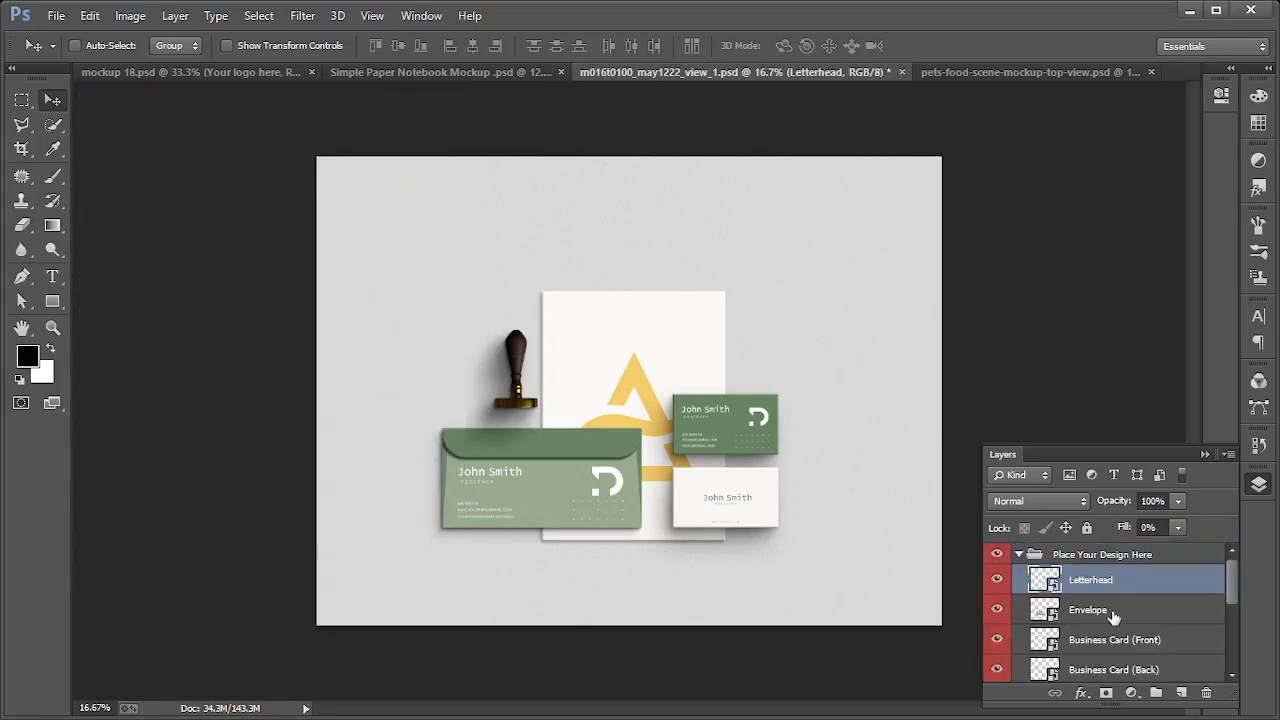
# Toggle the visibility of the Place Your Design Here group off and back on, and collapse the group
pyautogui.click(996, 554)
pyautogui.click(996, 556)
pyautogui.click(1019, 554)
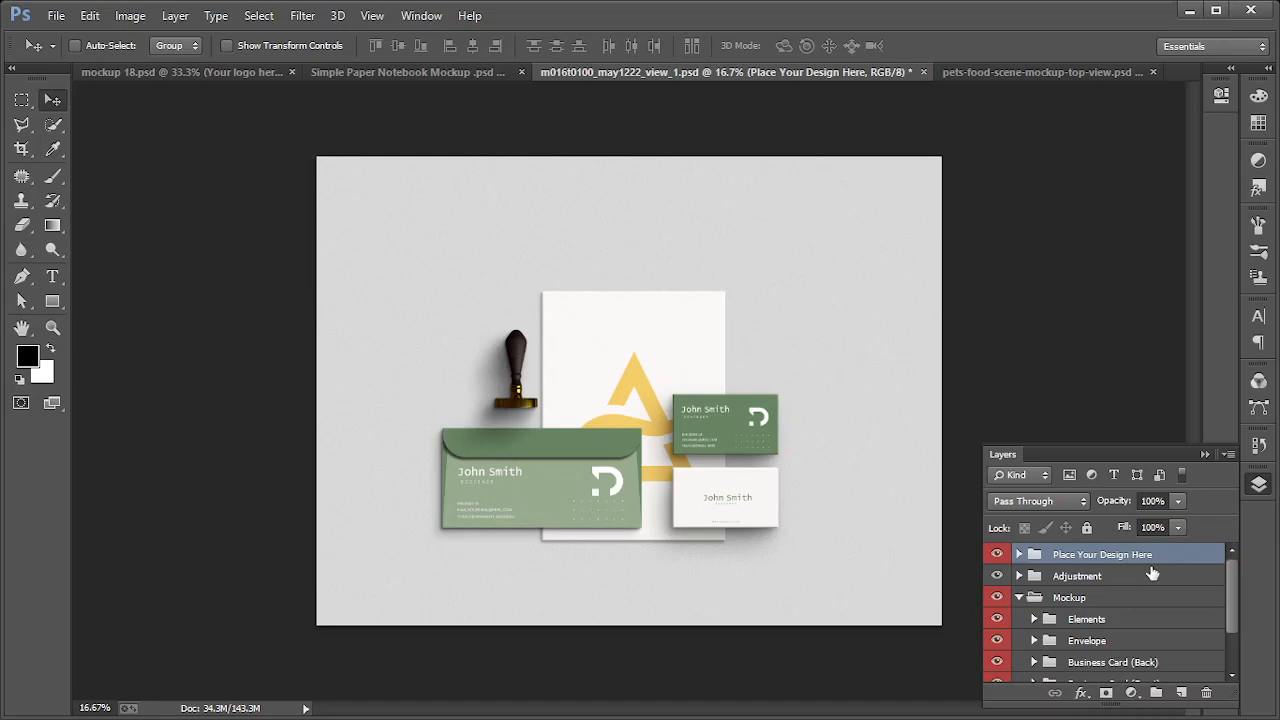
# Examine the layer structure of pets-food-scene-mockup-top-view.psd, from the FX (Optional) group through the color layers to the Shadow and Background groups
pyautogui.click(1022, 75)
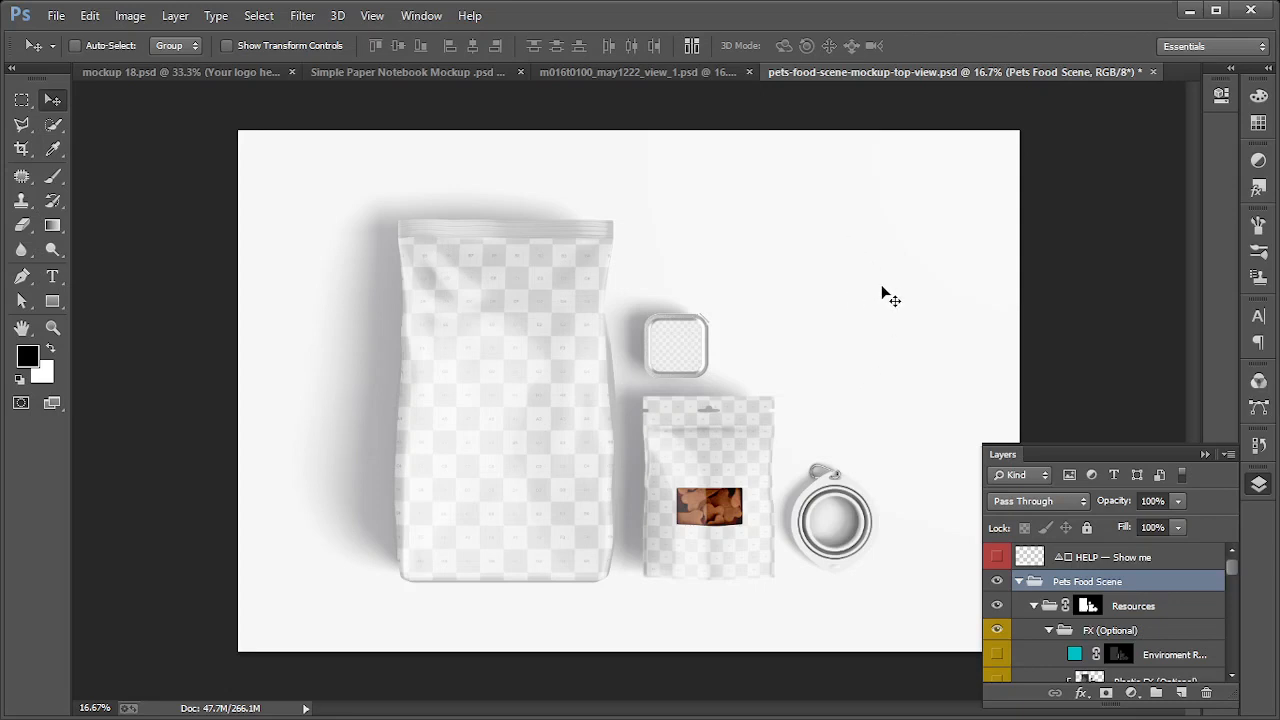
pyautogui.scroll(-3, 1128, 627)
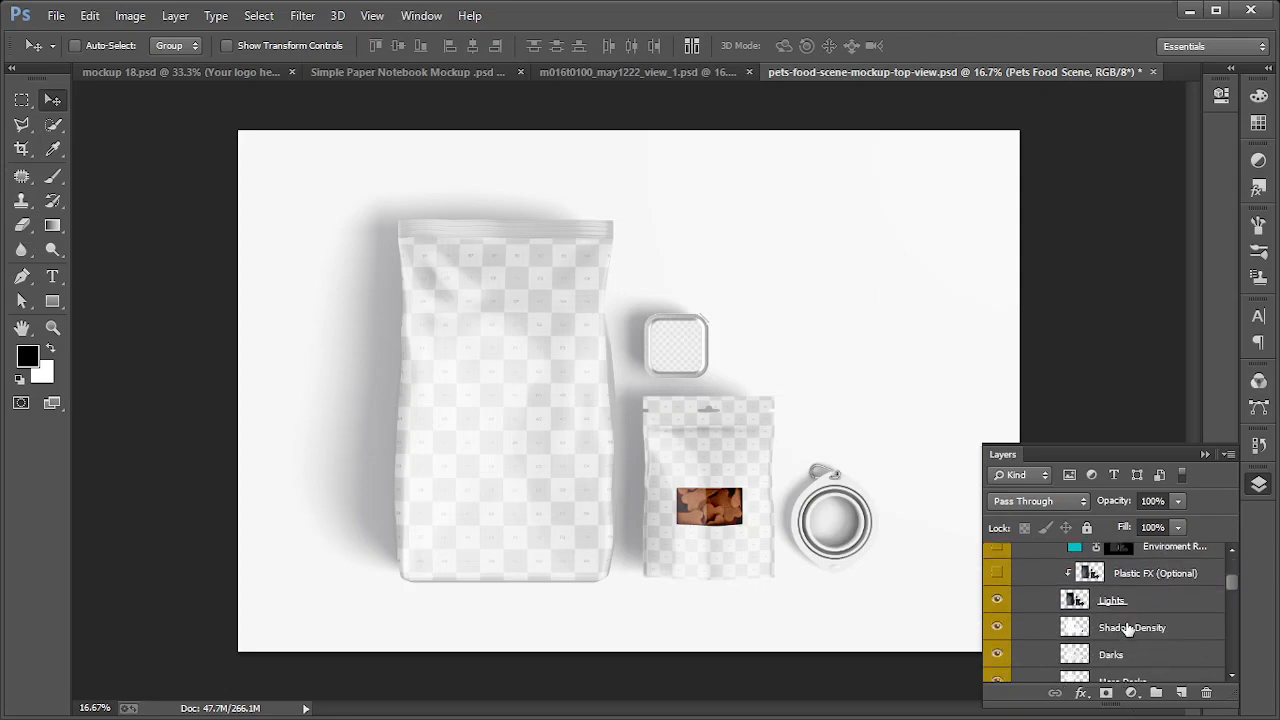
pyautogui.scroll(-5, 1128, 627)
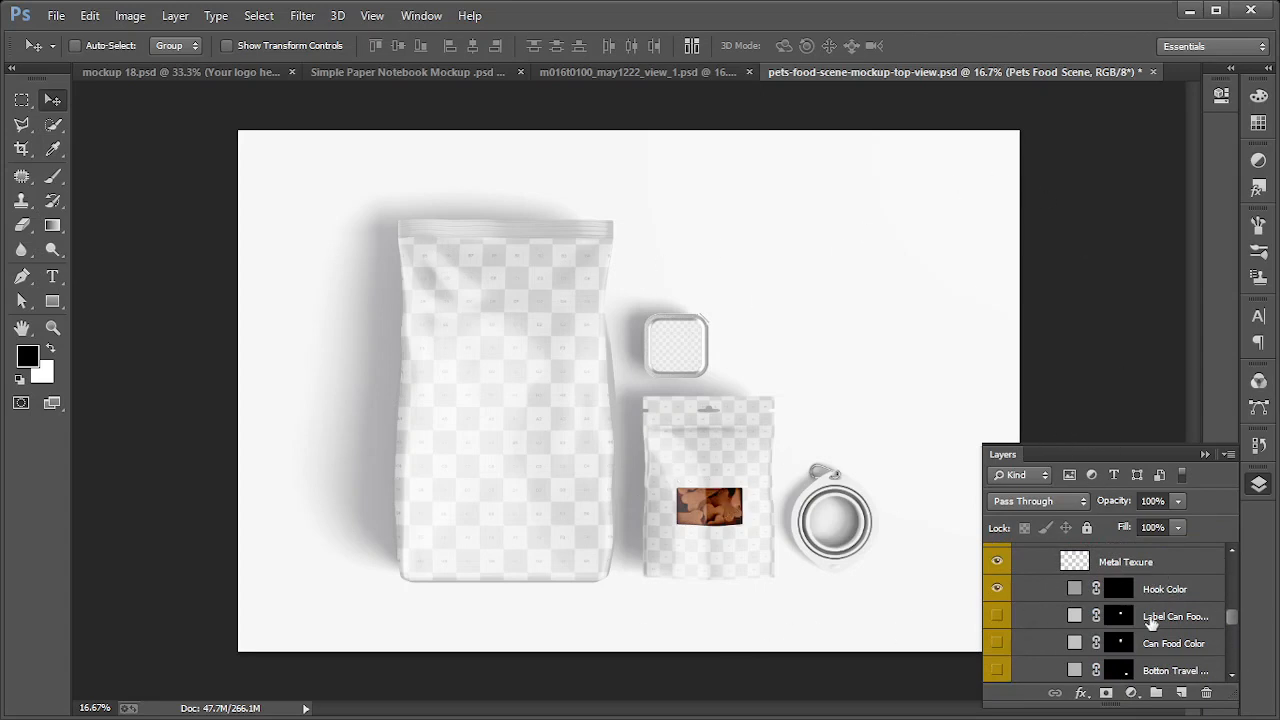
pyautogui.scroll(-6, 1152, 620)
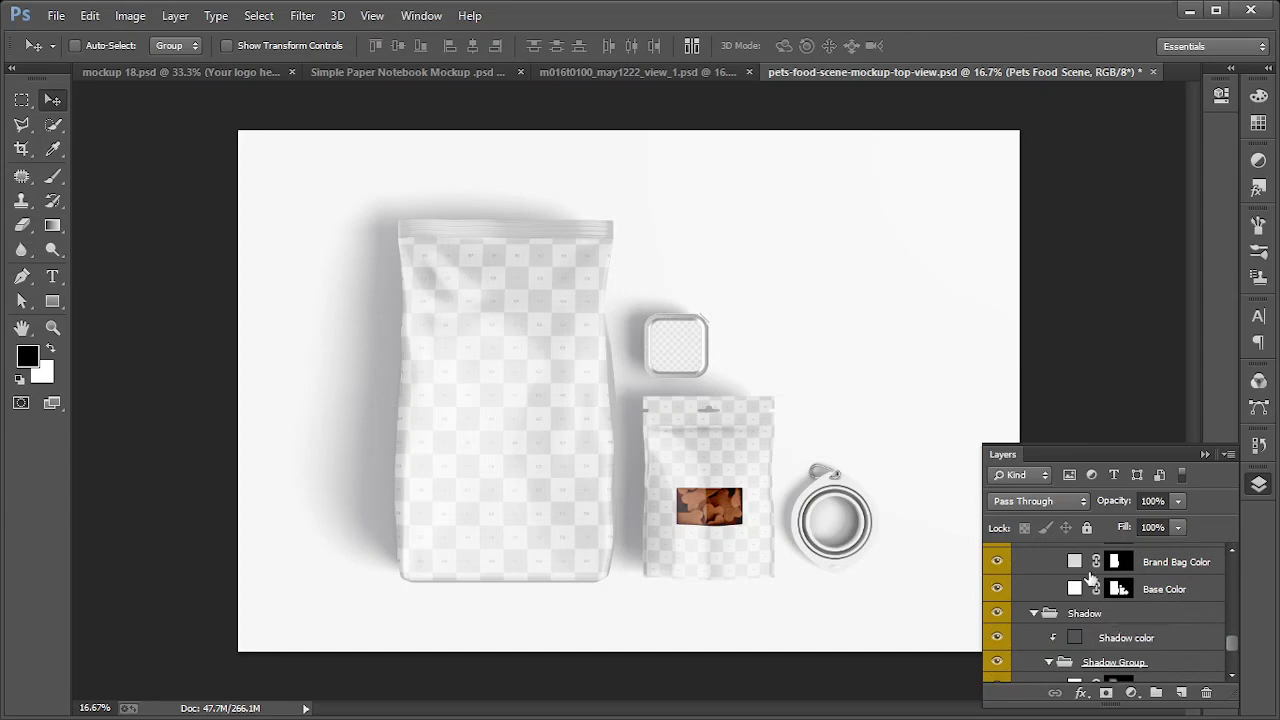
pyautogui.scroll(-4, 1142, 616)
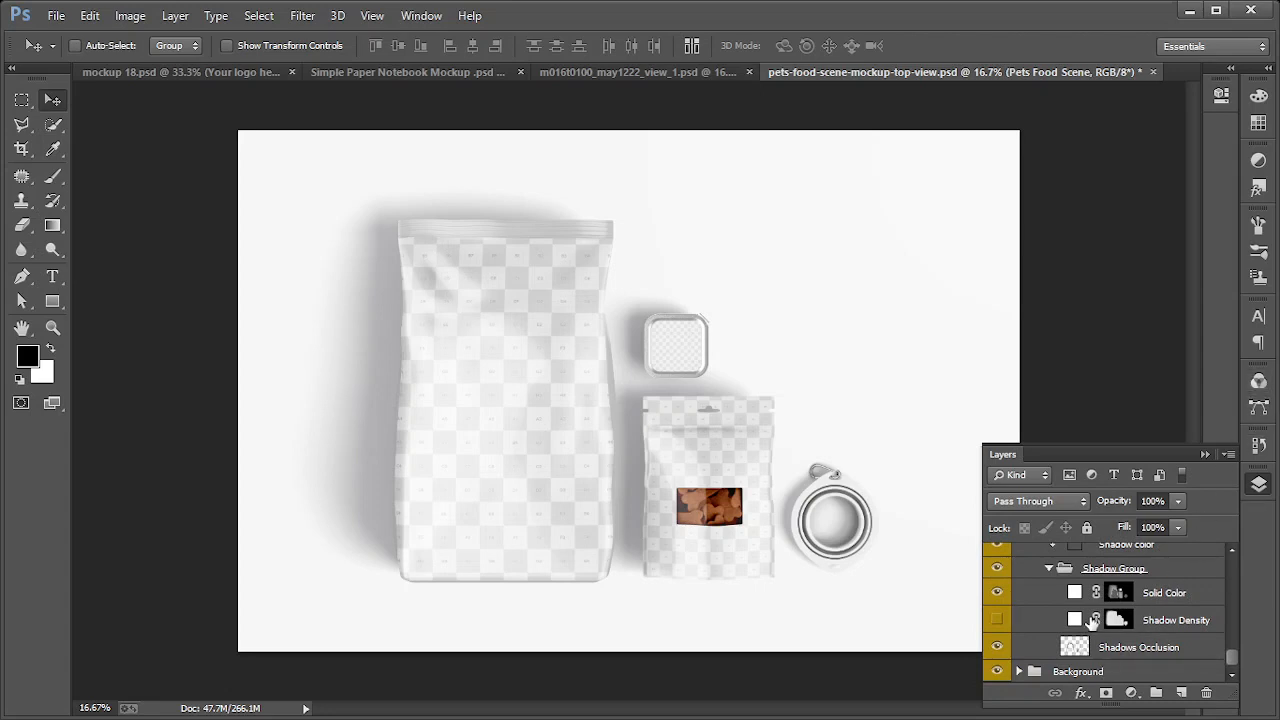
pyautogui.scroll(3, 1155, 622)
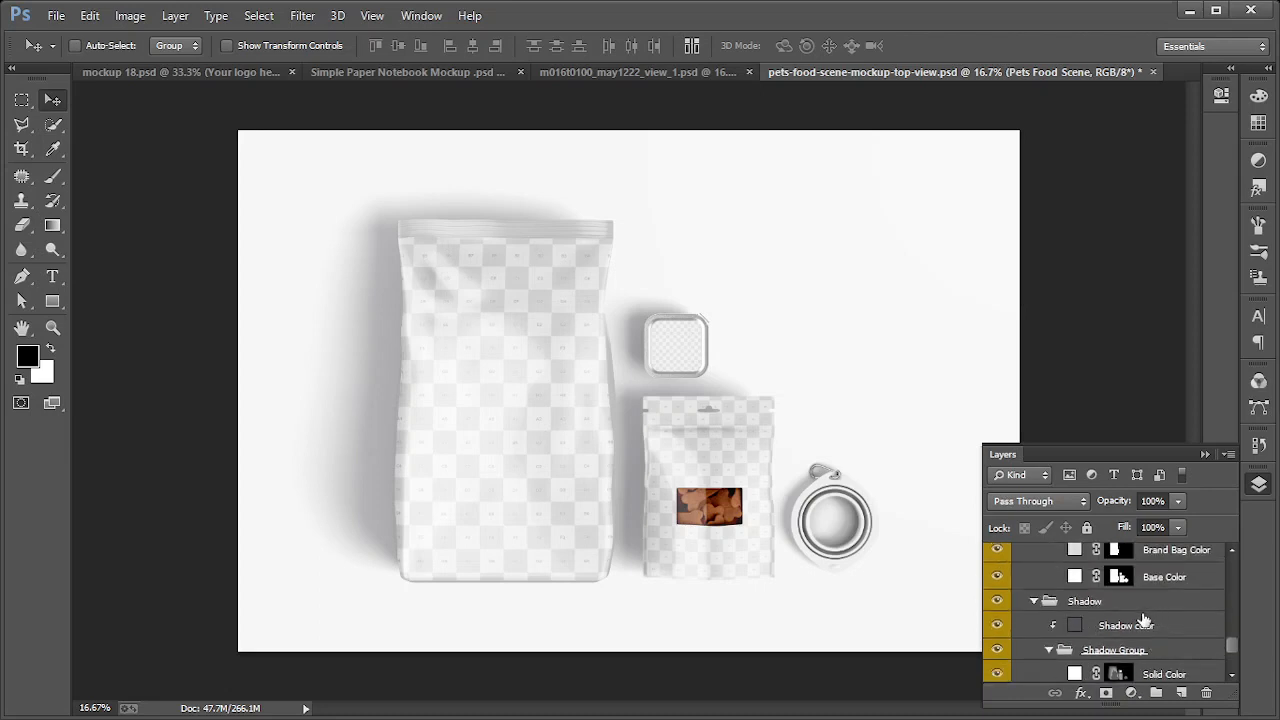
pyautogui.scroll(5, 1226, 615)
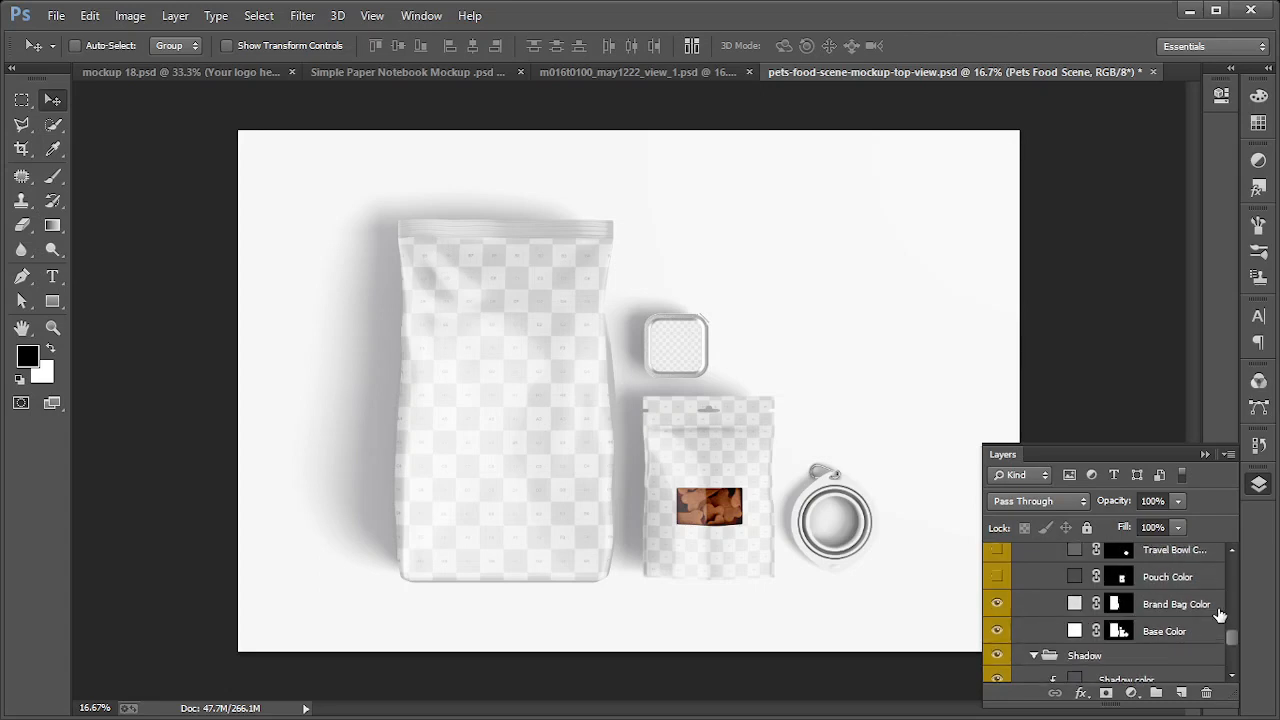
pyautogui.scroll(7, 1052, 598)
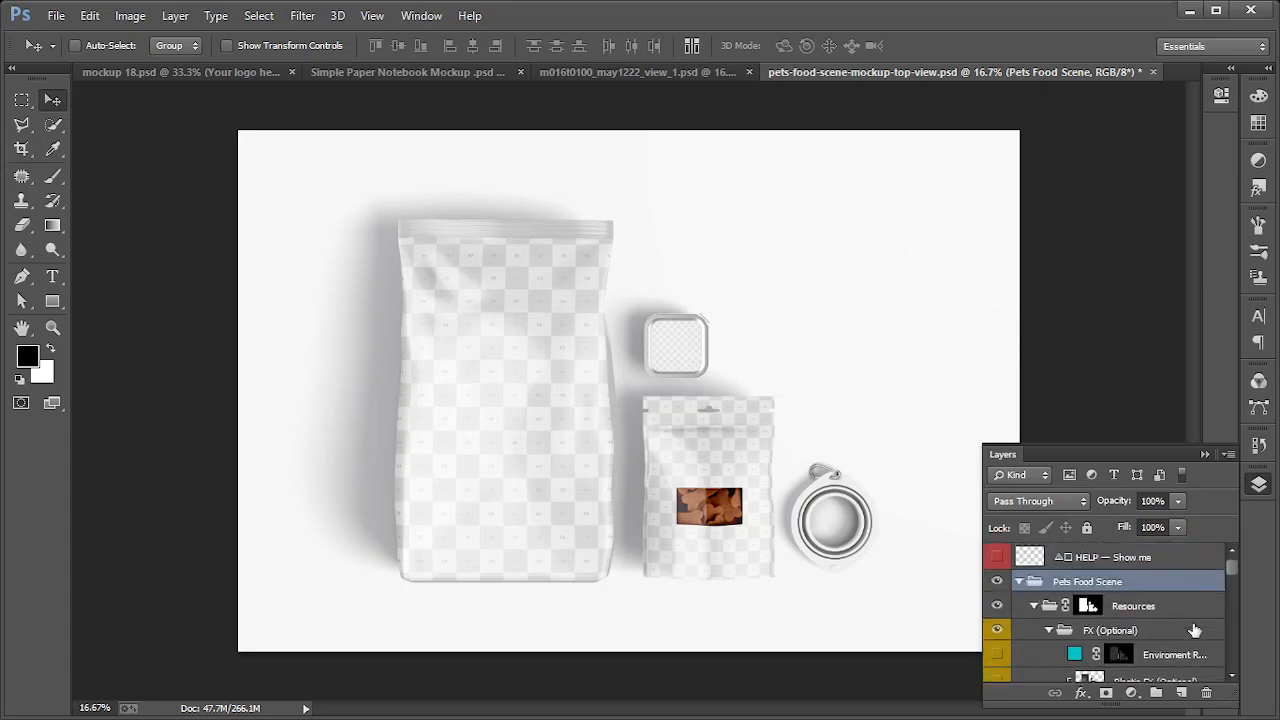
pyautogui.scroll(-3, 1035, 654)
pyautogui.scroll(-5, 1035, 654)
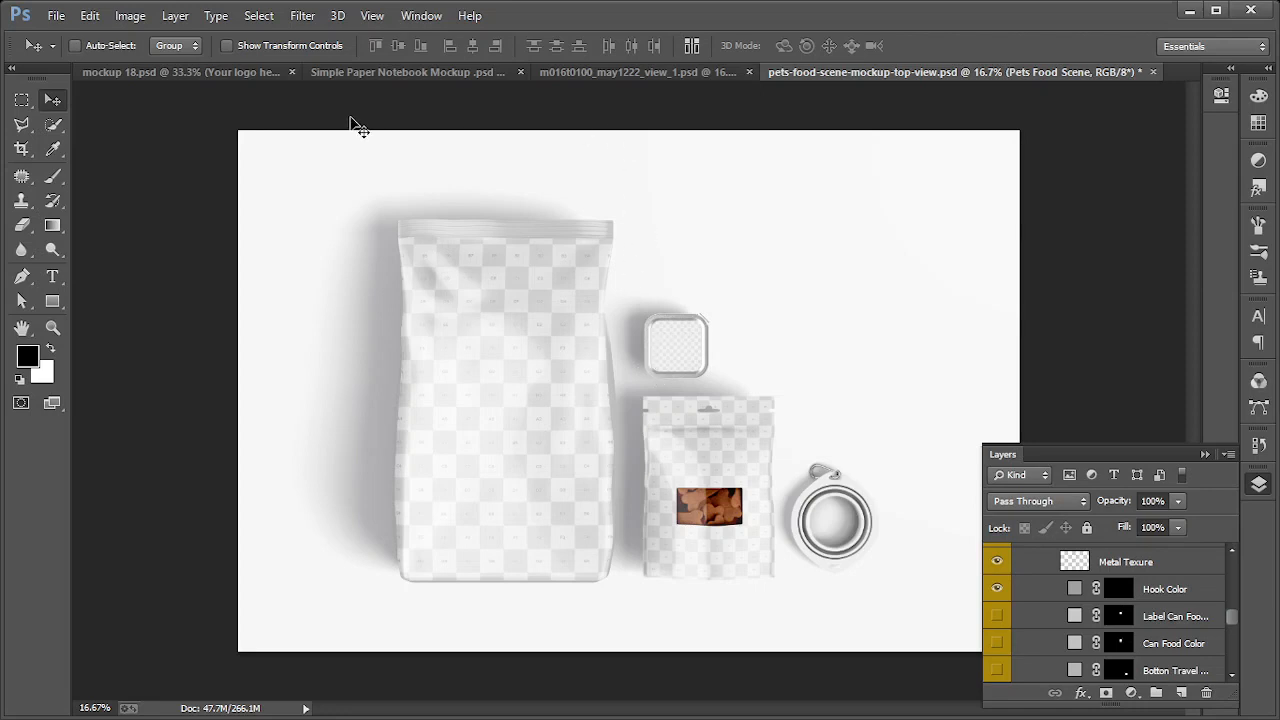
# Switch to mockup 18.psd and try to save it
pyautogui.click(175, 73)
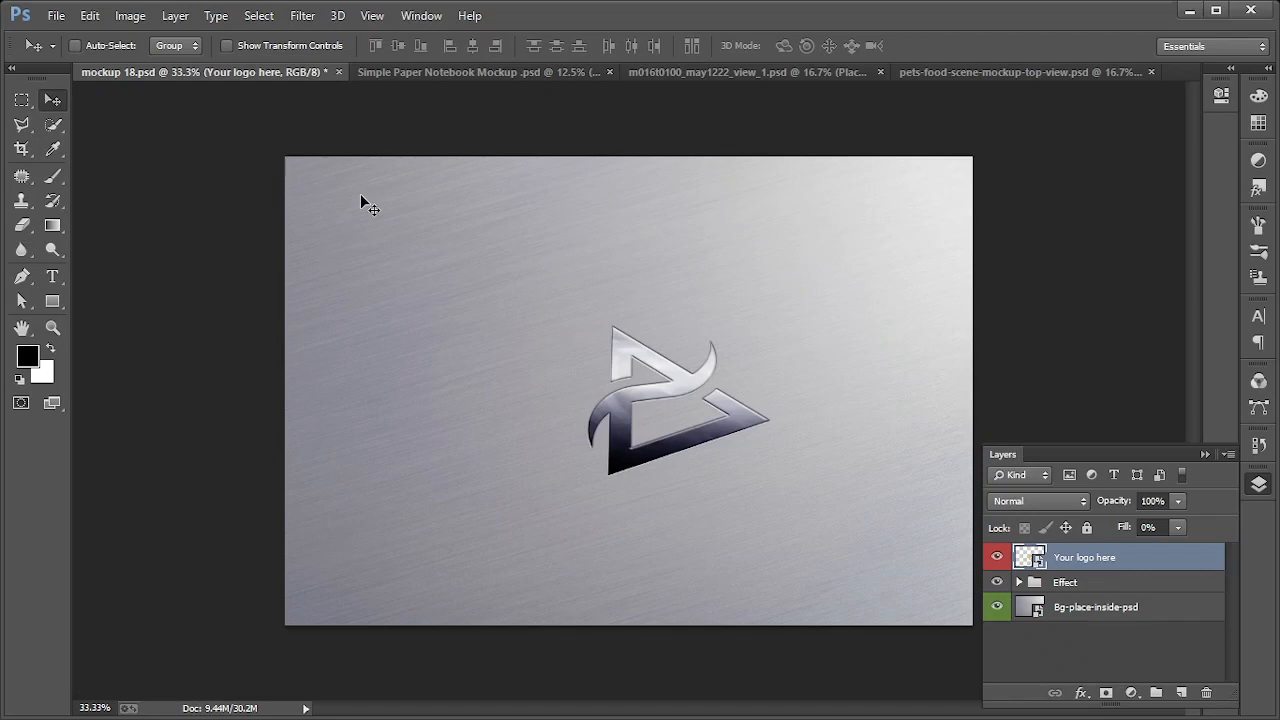
pyautogui.hotkey('ctrl', 's')
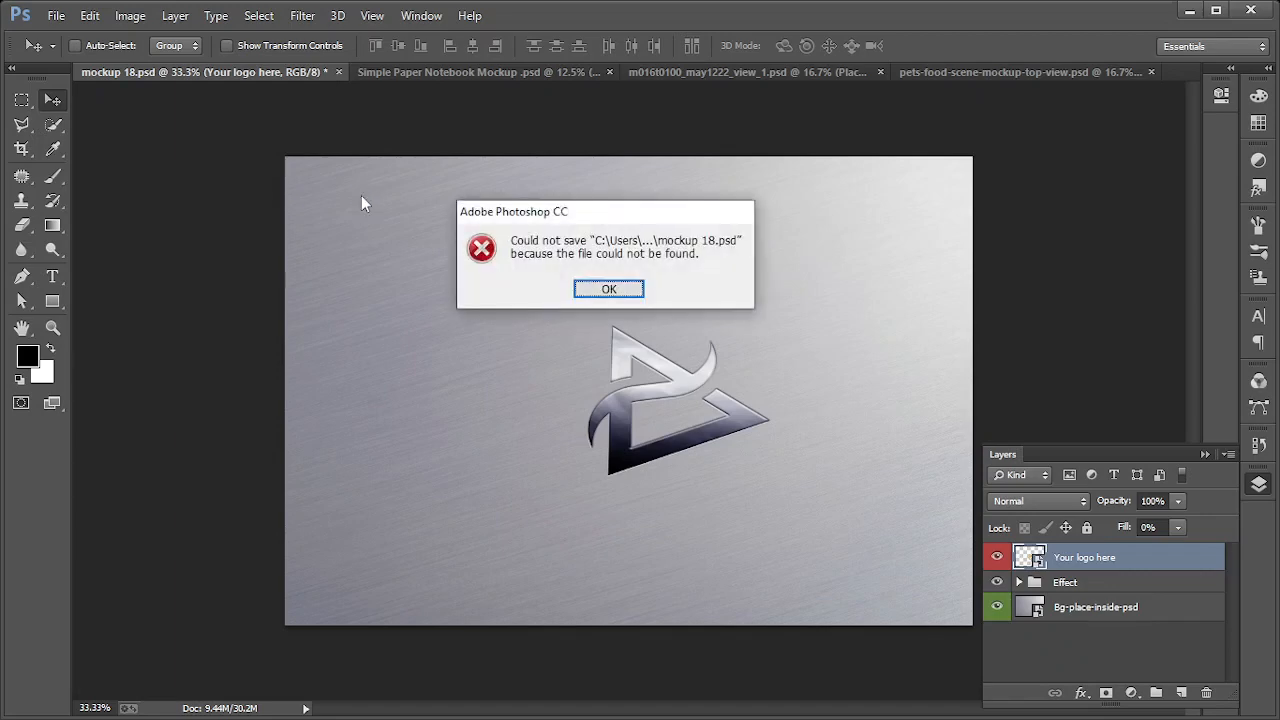
pyautogui.click(601, 292)
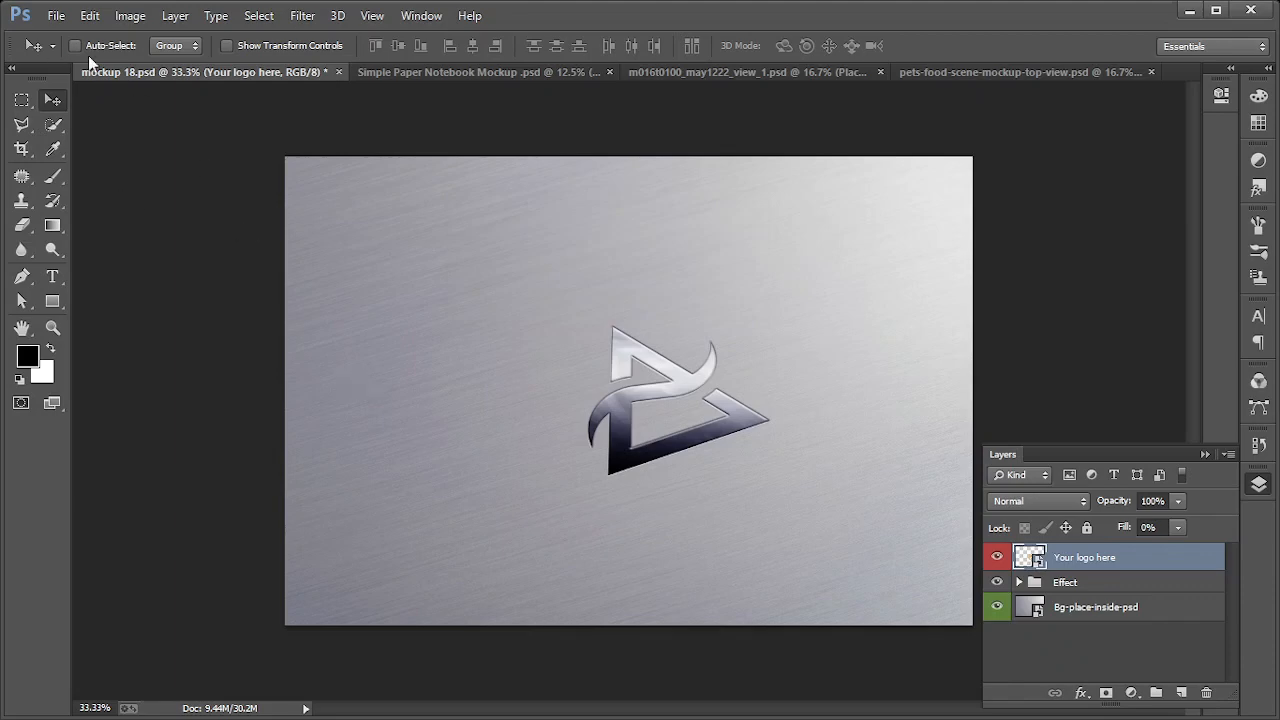
pyautogui.click(56, 15)
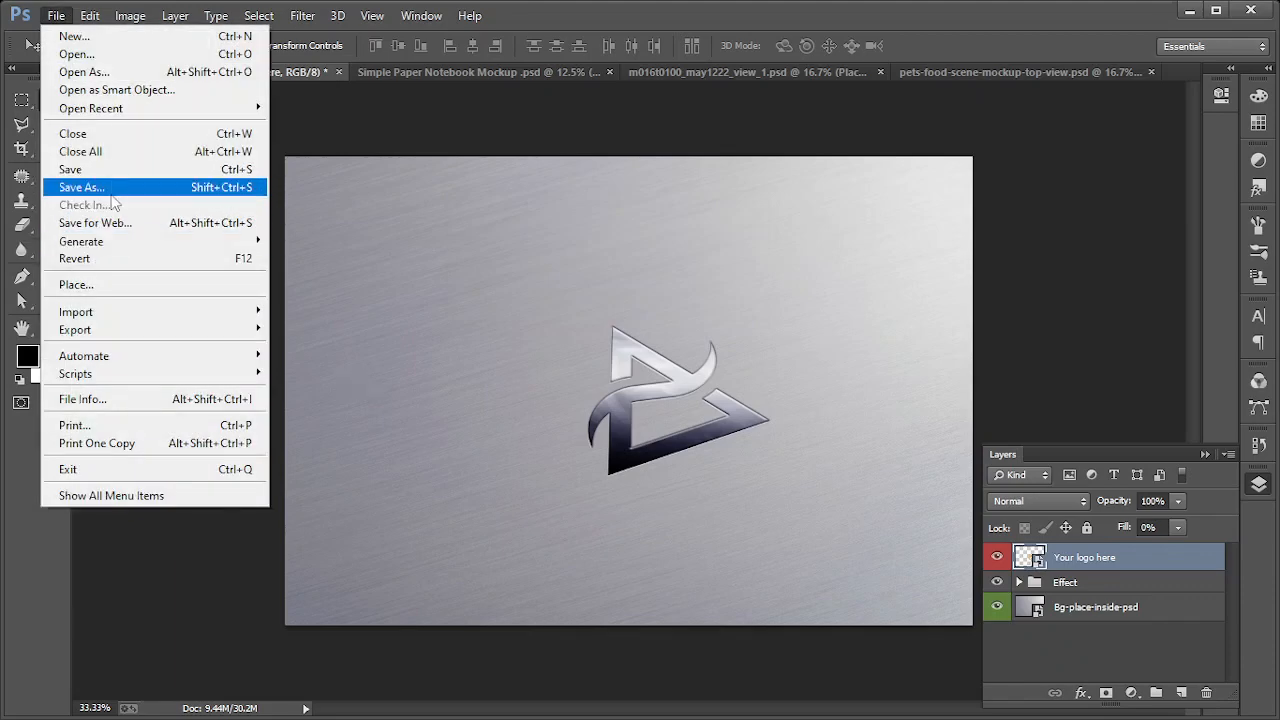
pyautogui.click(100, 188)
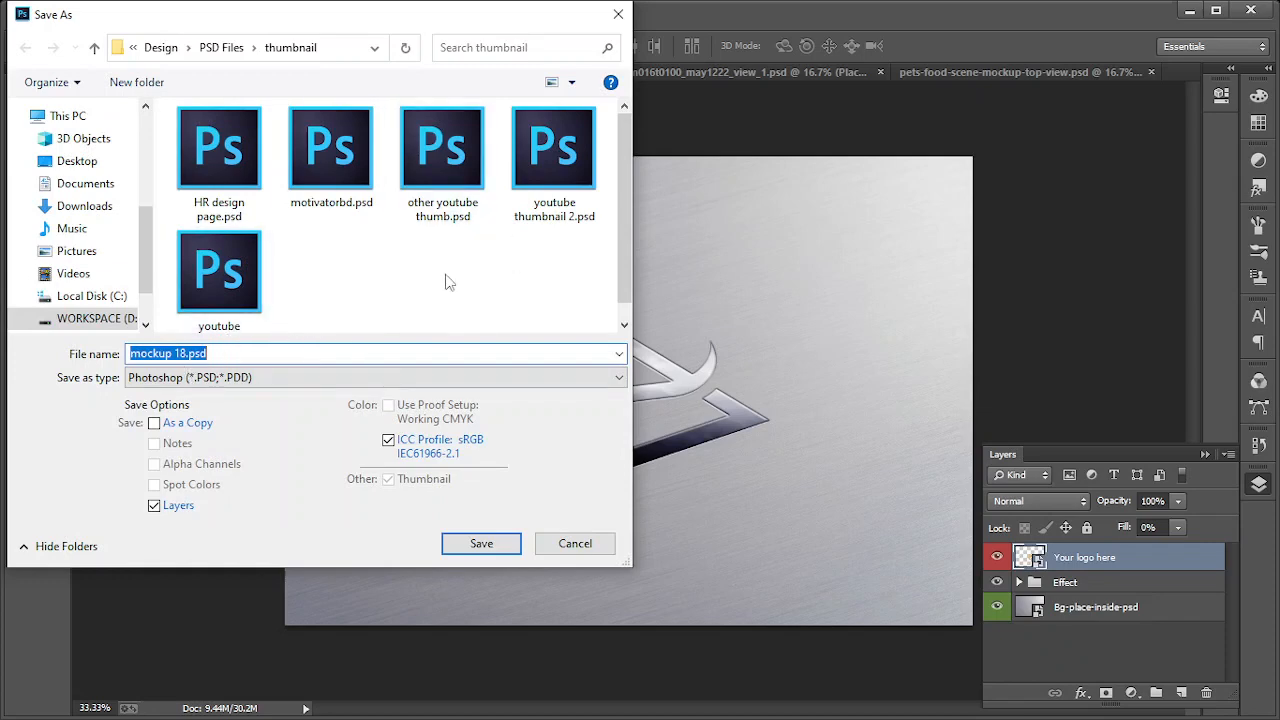
pyautogui.write('jjjakjf')
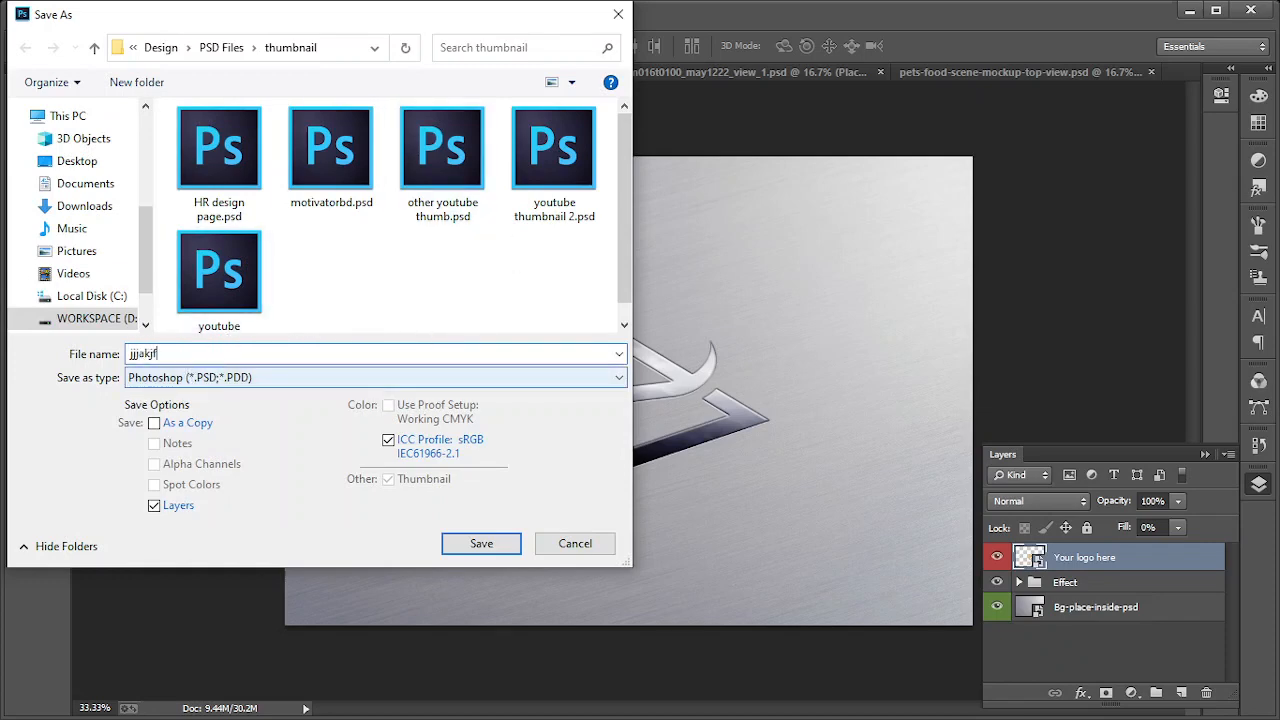
pyautogui.click(600, 550)
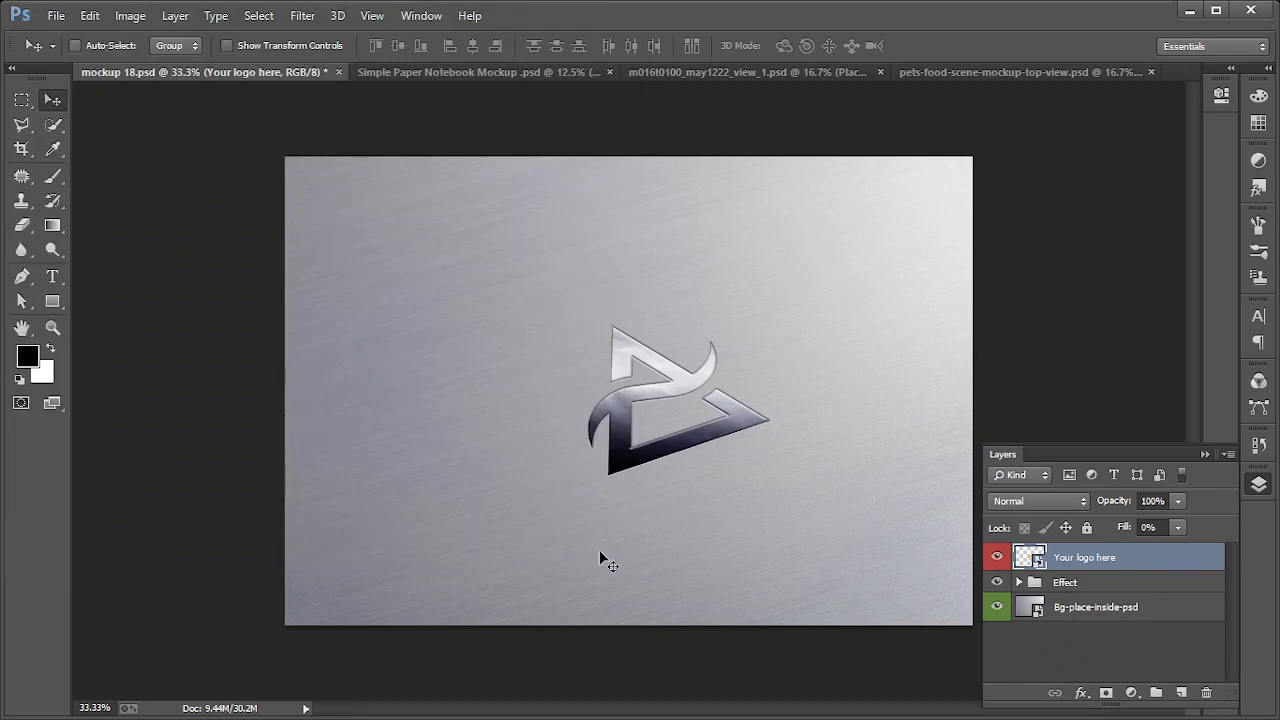
# Review the Save for Web settings for mockup 18.psd, inspecting the JPEG preview and available file formats, without exporting
pyautogui.click(55, 16)
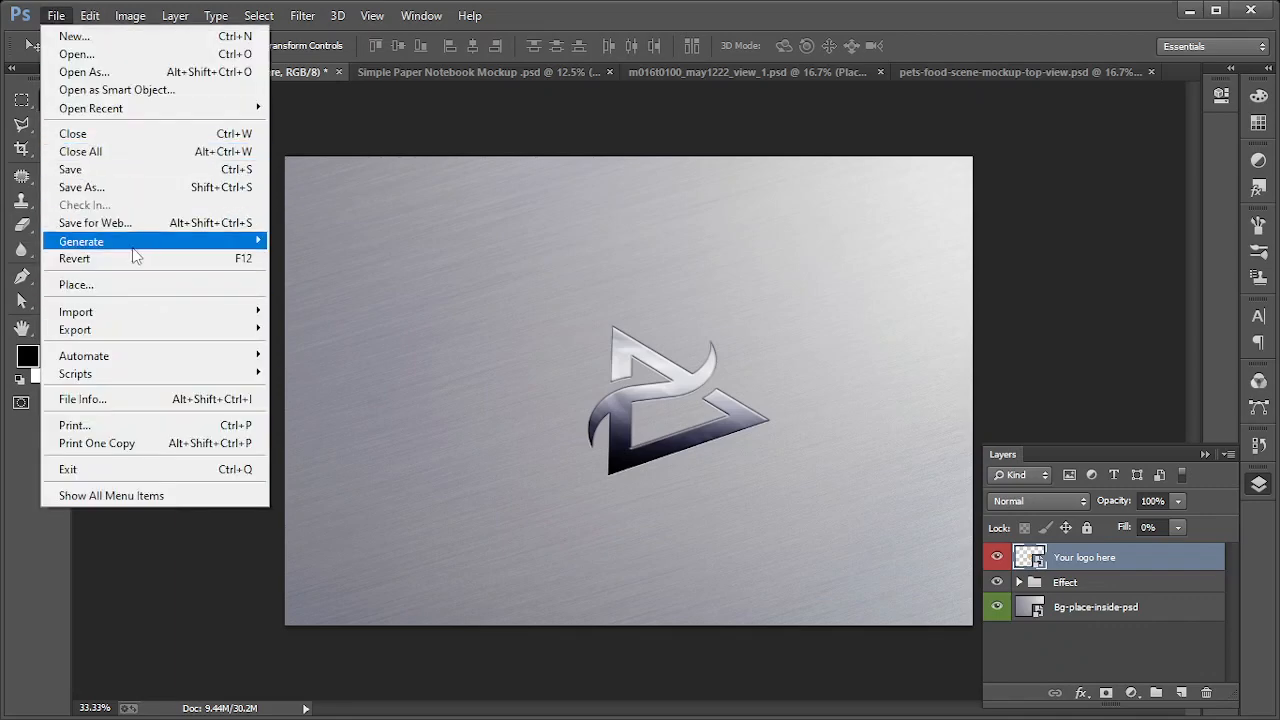
pyautogui.click(205, 224)
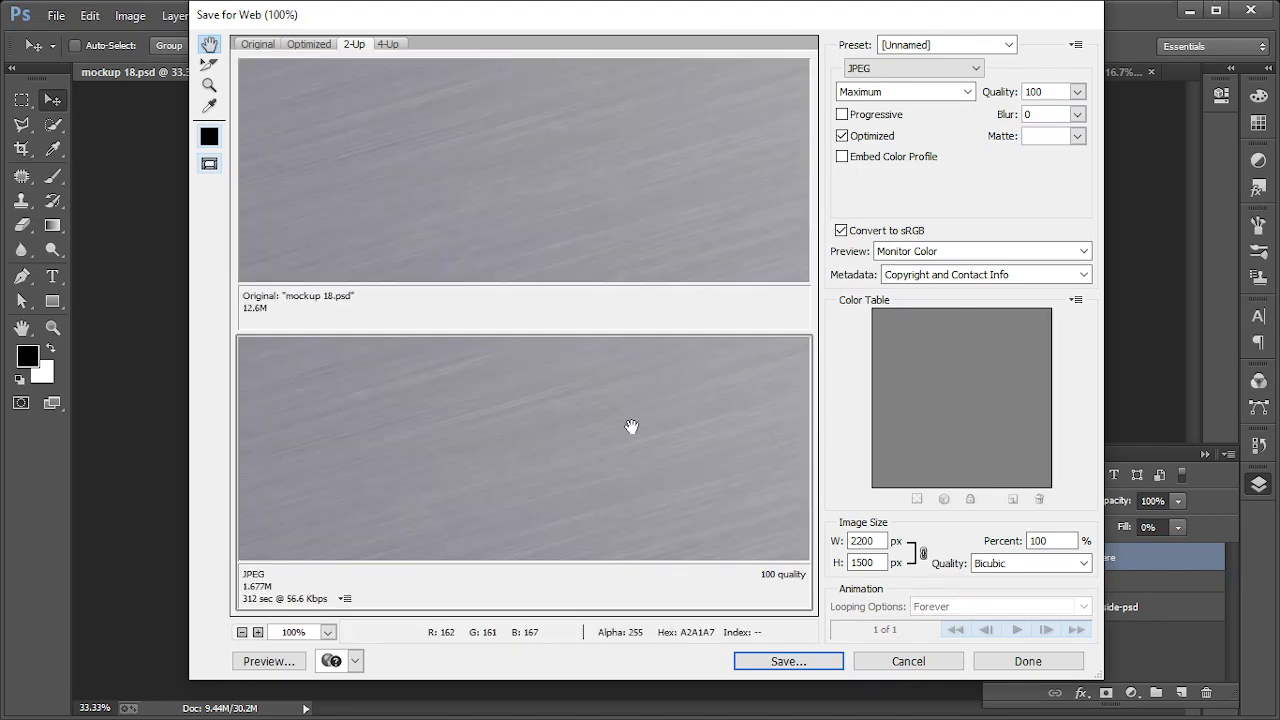
pyautogui.moveTo(631, 424); pyautogui.dragTo(459, 332)
pyautogui.moveTo(626, 435); pyautogui.dragTo(494, 361)
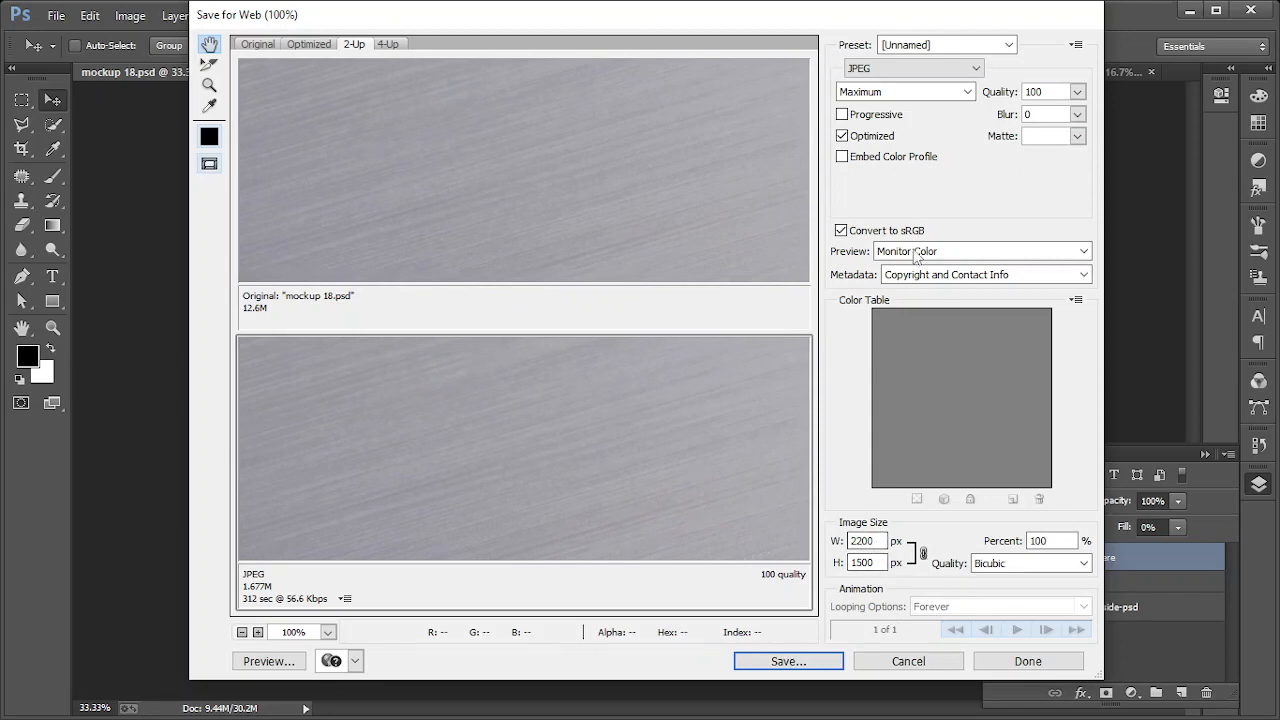
pyautogui.click(925, 68)
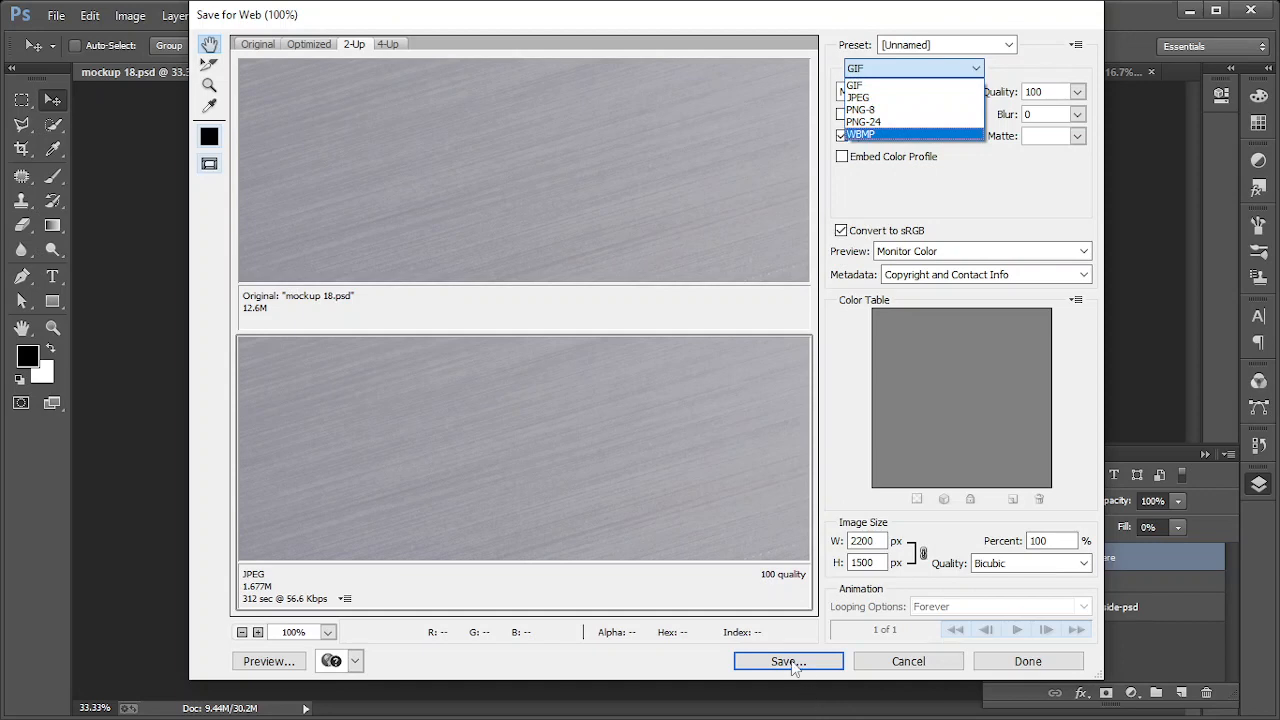
pyautogui.click(1048, 672)
pyautogui.click(1044, 664)
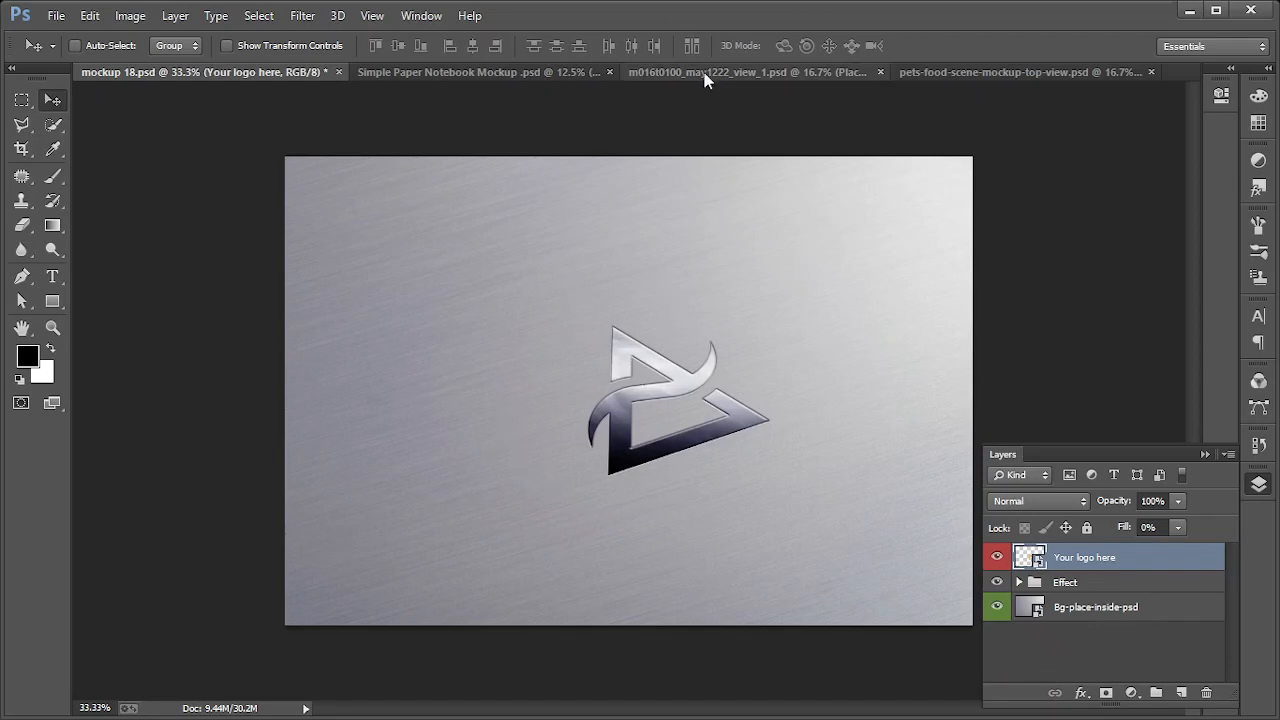
# Switch to m016t0100_may1222_view_1.psd, expand its Place Your Design Here group and open the Letterhead smart object
pyautogui.click(752, 74)
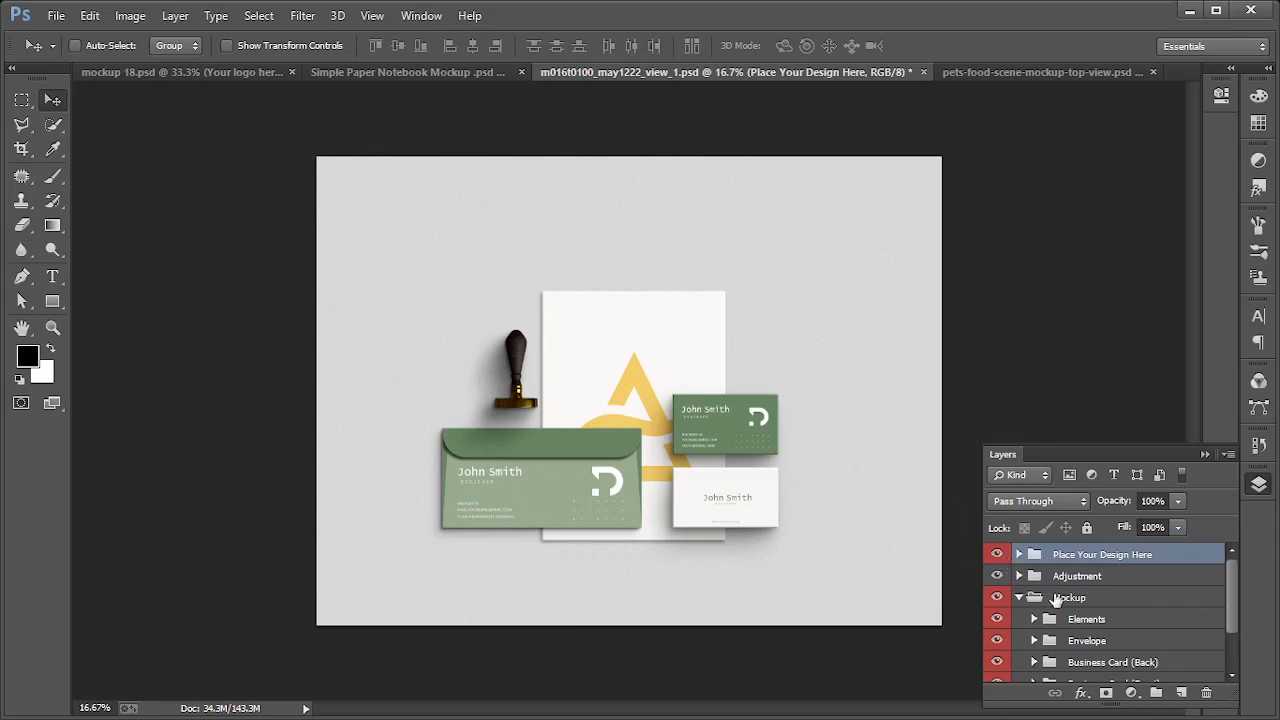
pyautogui.click(1019, 554)
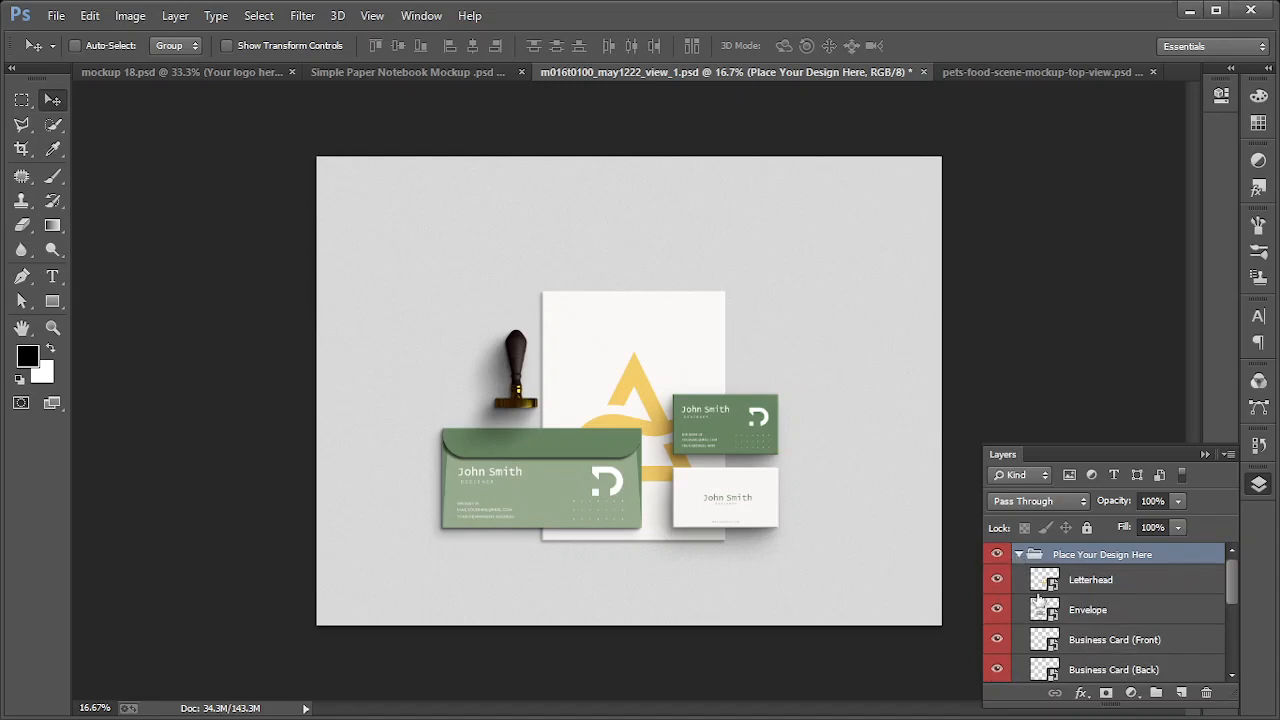
pyautogui.doubleClick(1046, 584)
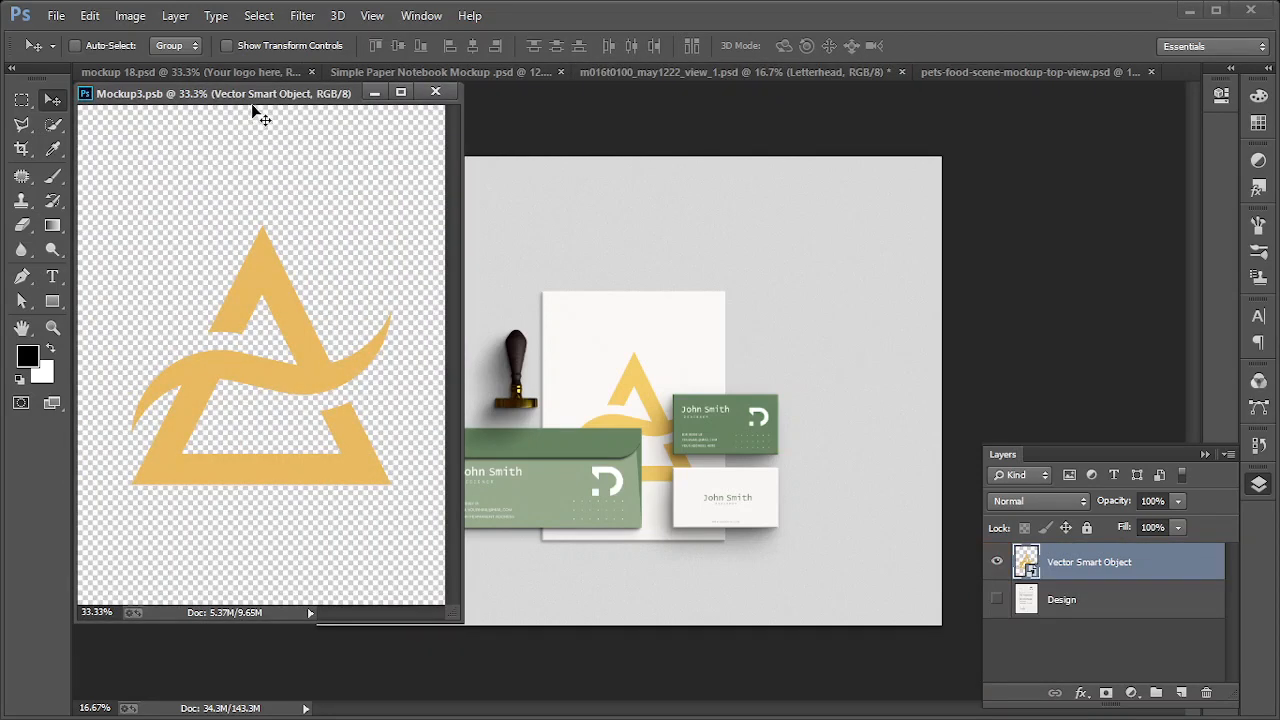
pyautogui.moveTo(253, 100); pyautogui.dragTo(879, 75)
# Switch to Chrome and browse the Freepik search results for "mockup", comparing the logo, stationery and text effect designs
pyautogui.click(1189, 10)
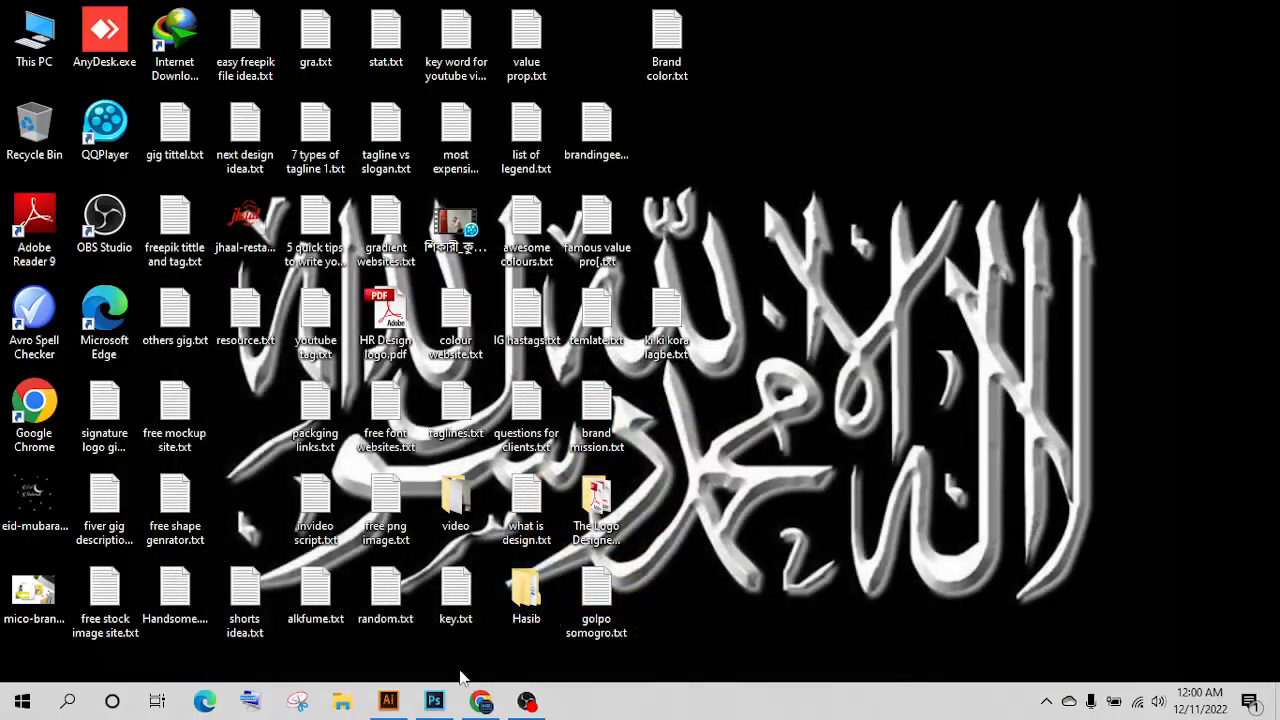
pyautogui.click(470, 703)
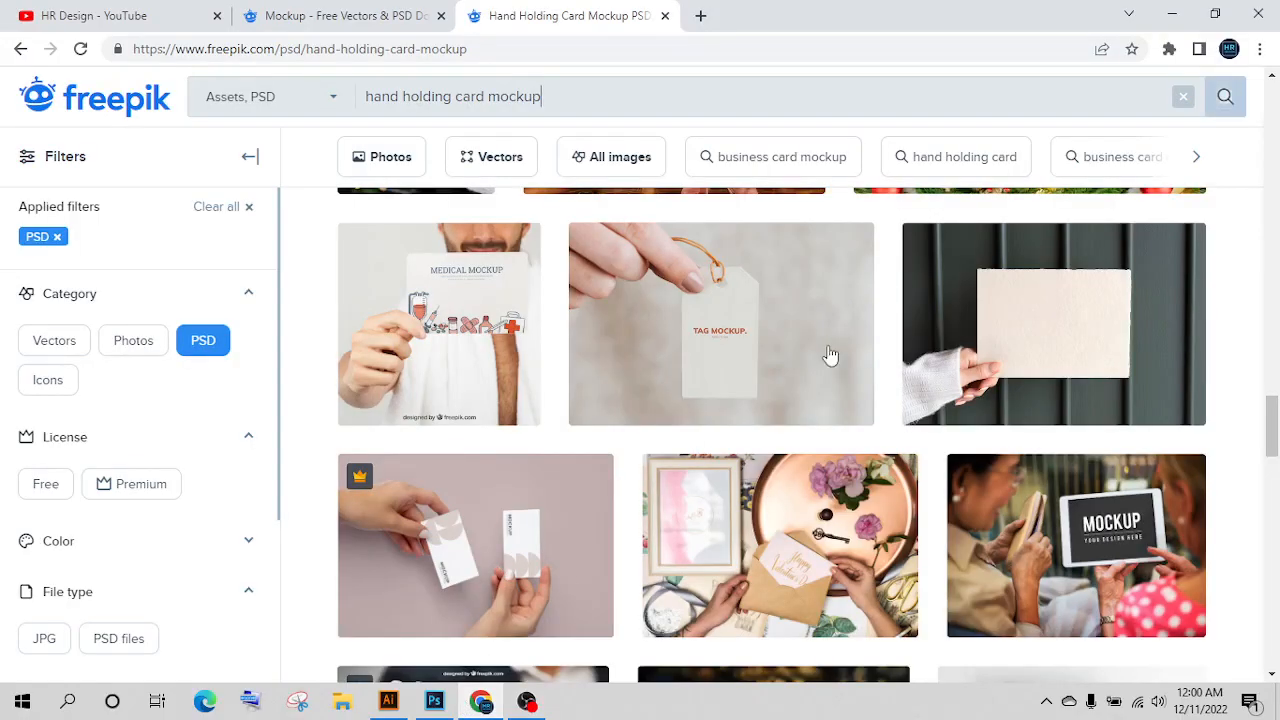
pyautogui.click(368, 12)
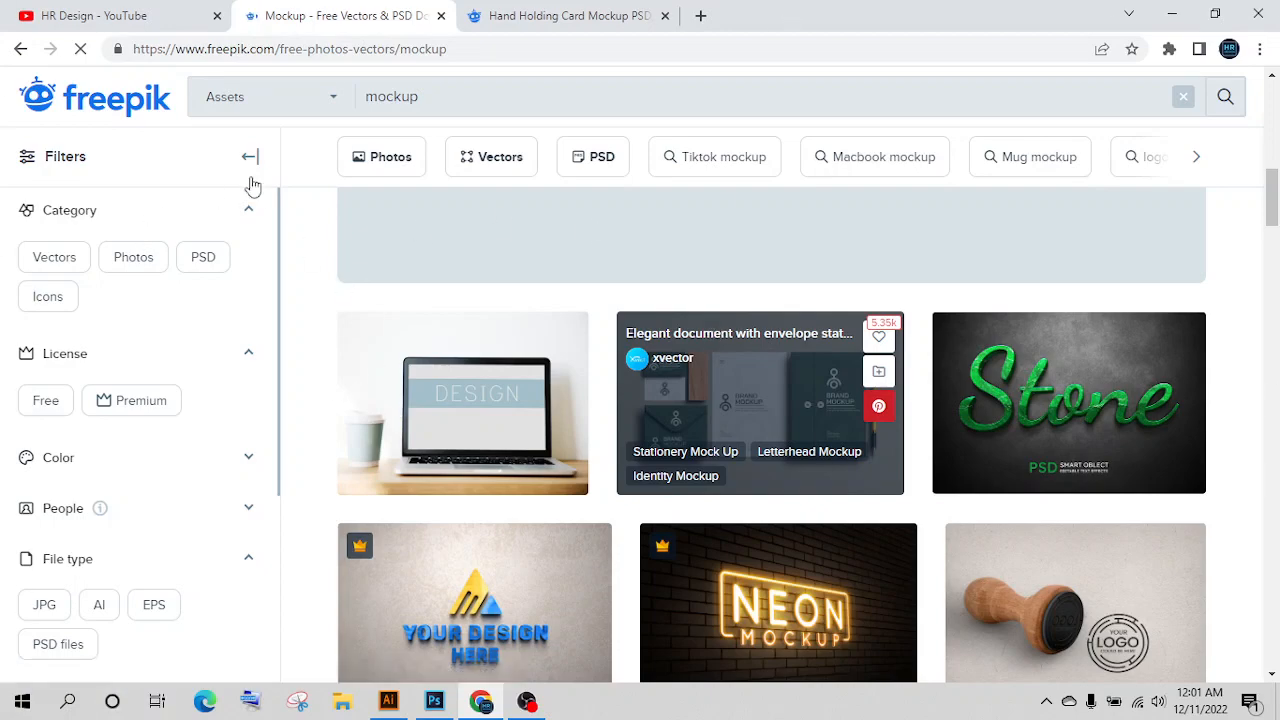
pyautogui.scroll(1, 832, 374)
pyautogui.scroll(3, 832, 374)
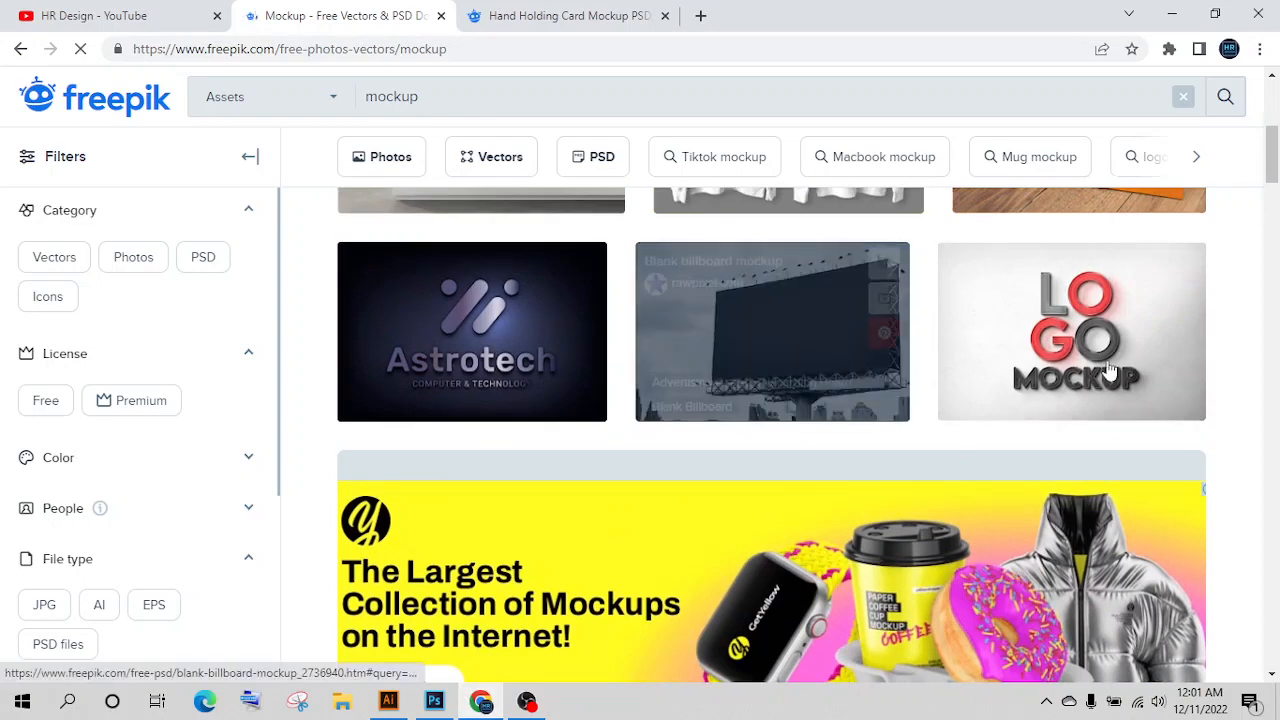
pyautogui.moveTo(1130, 378)
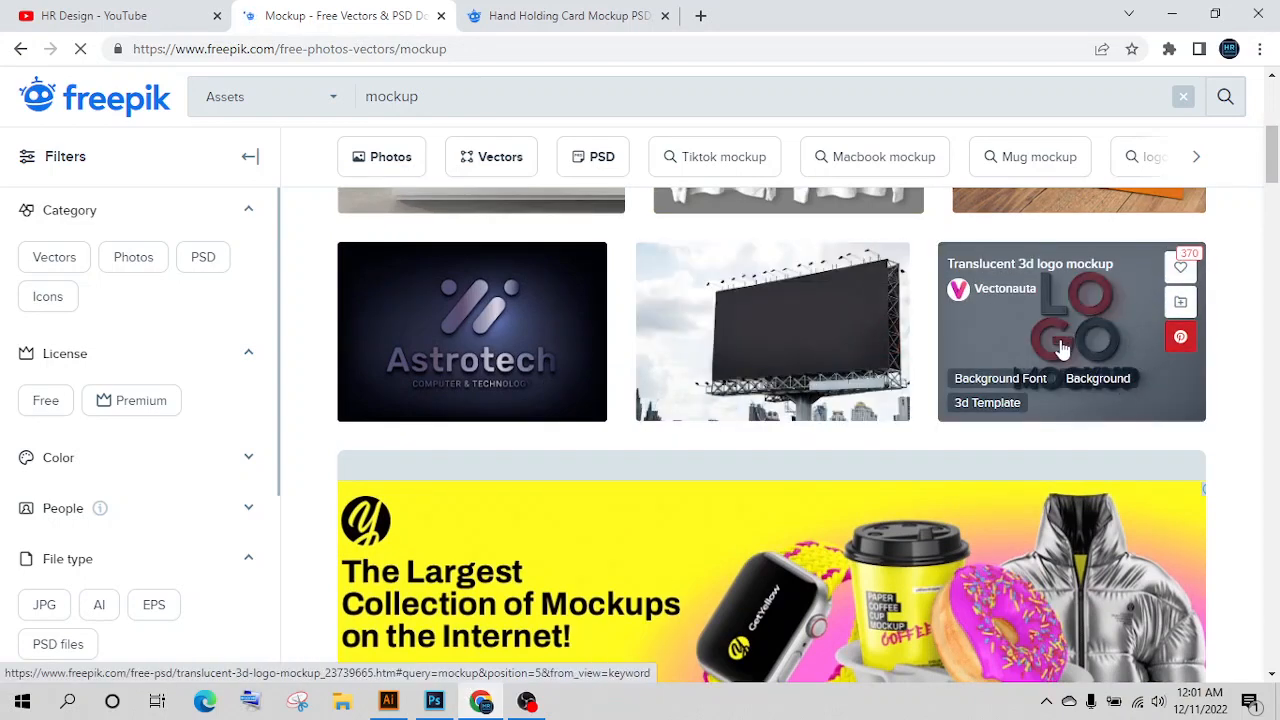
pyautogui.scroll(-2, 1128, 431)
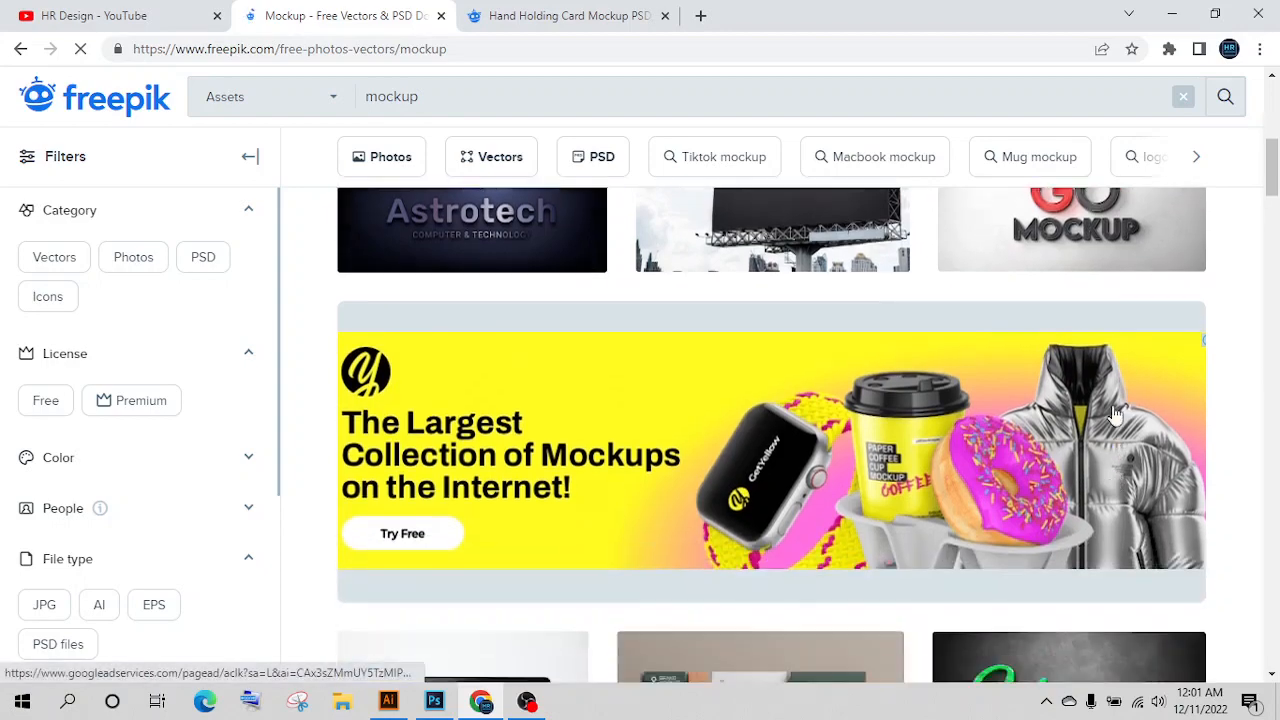
pyautogui.scroll(3, 1110, 428)
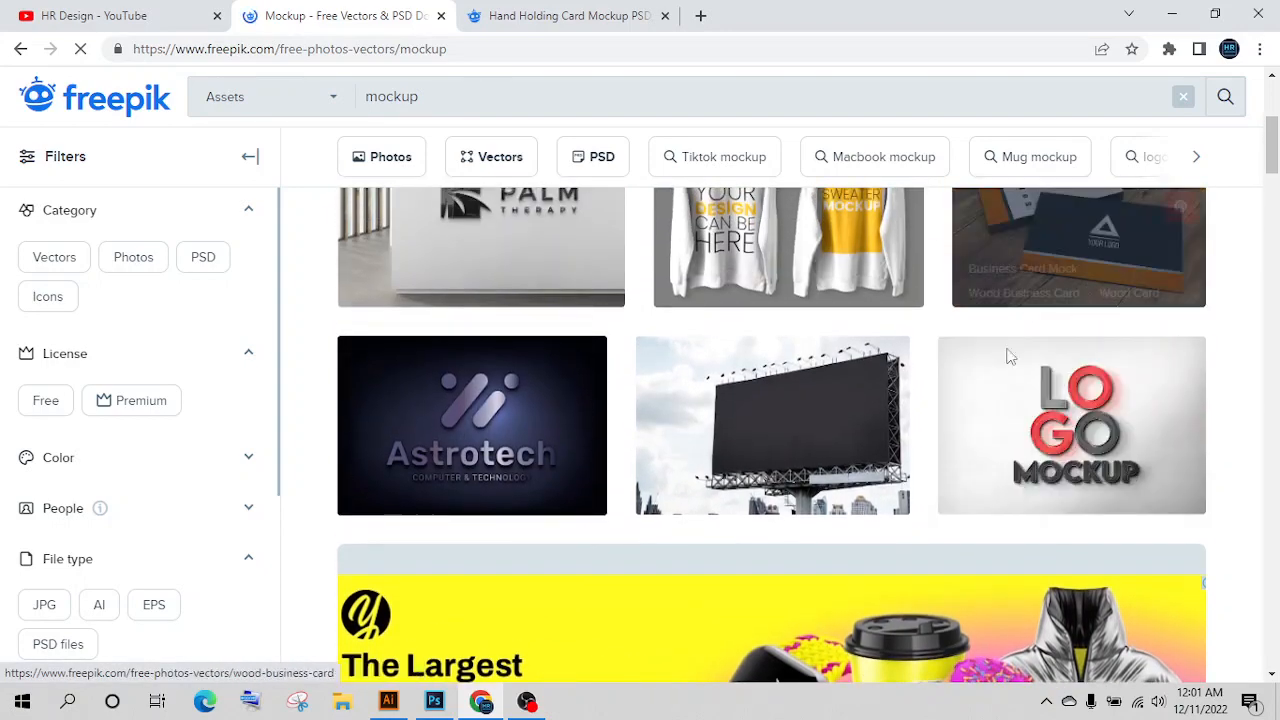
pyautogui.scroll(-5, 1005, 387)
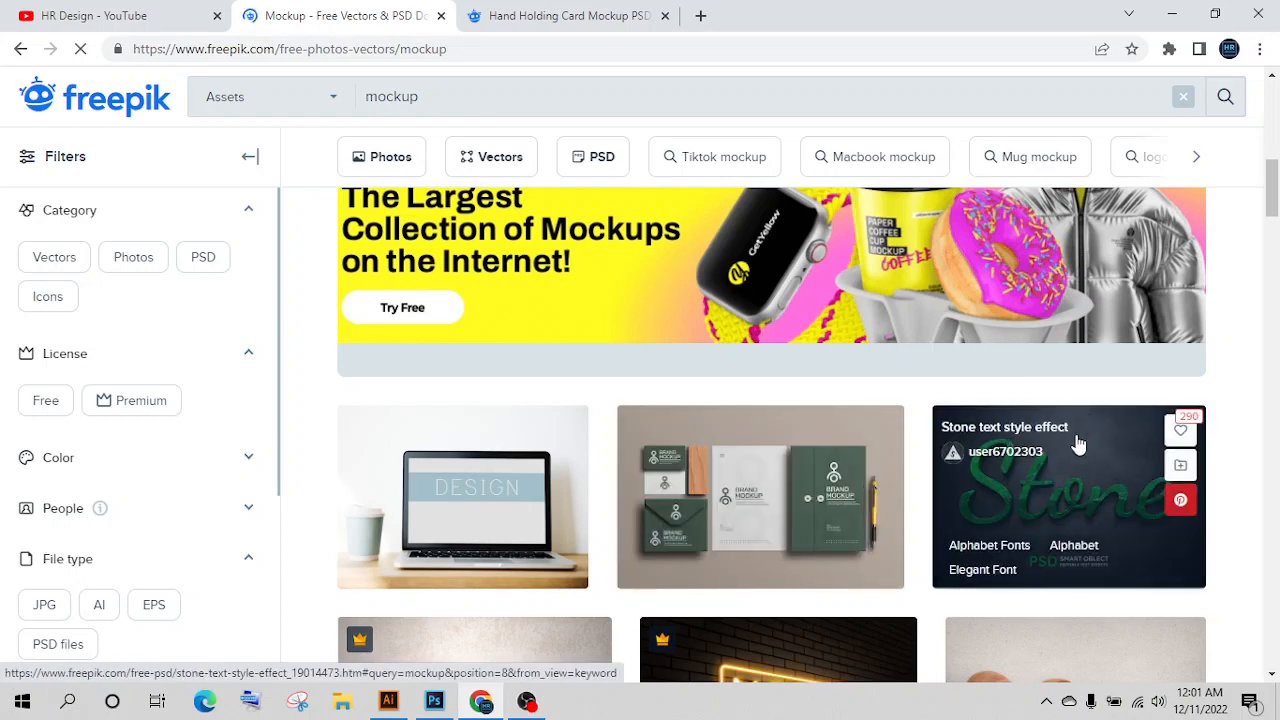
pyautogui.scroll(2, 1160, 580)
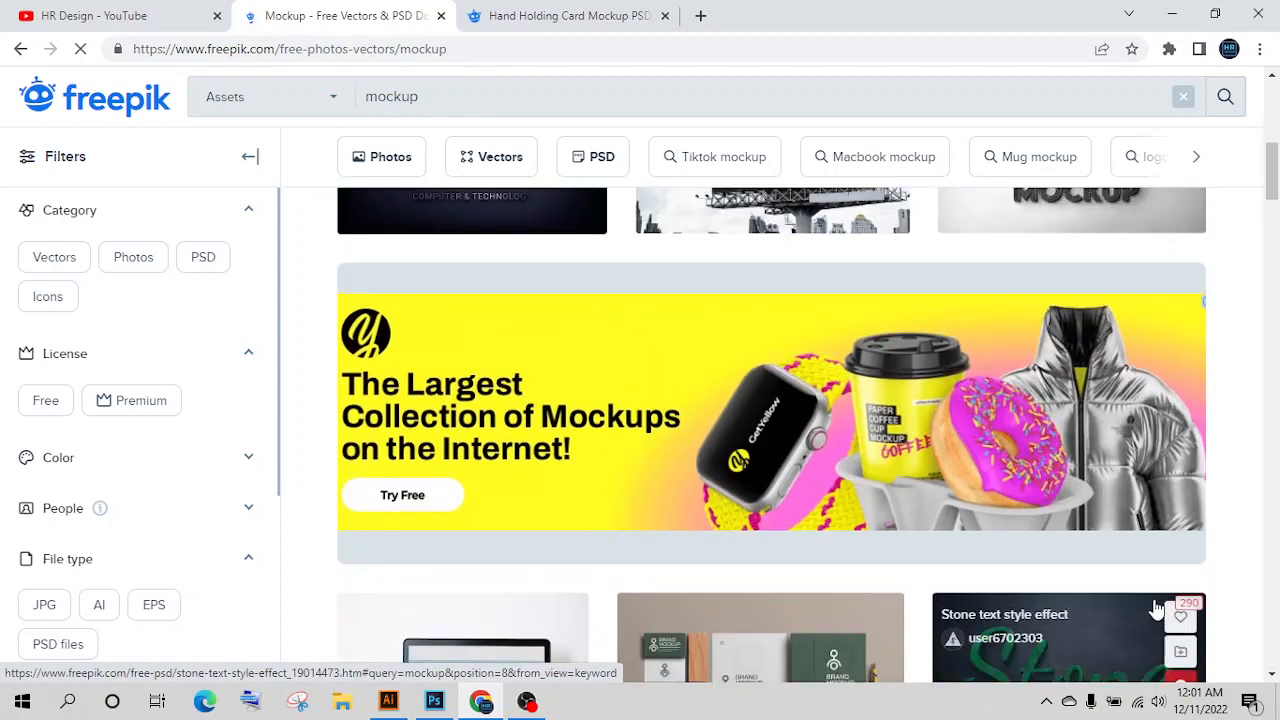
pyautogui.scroll(-3, 1065, 430)
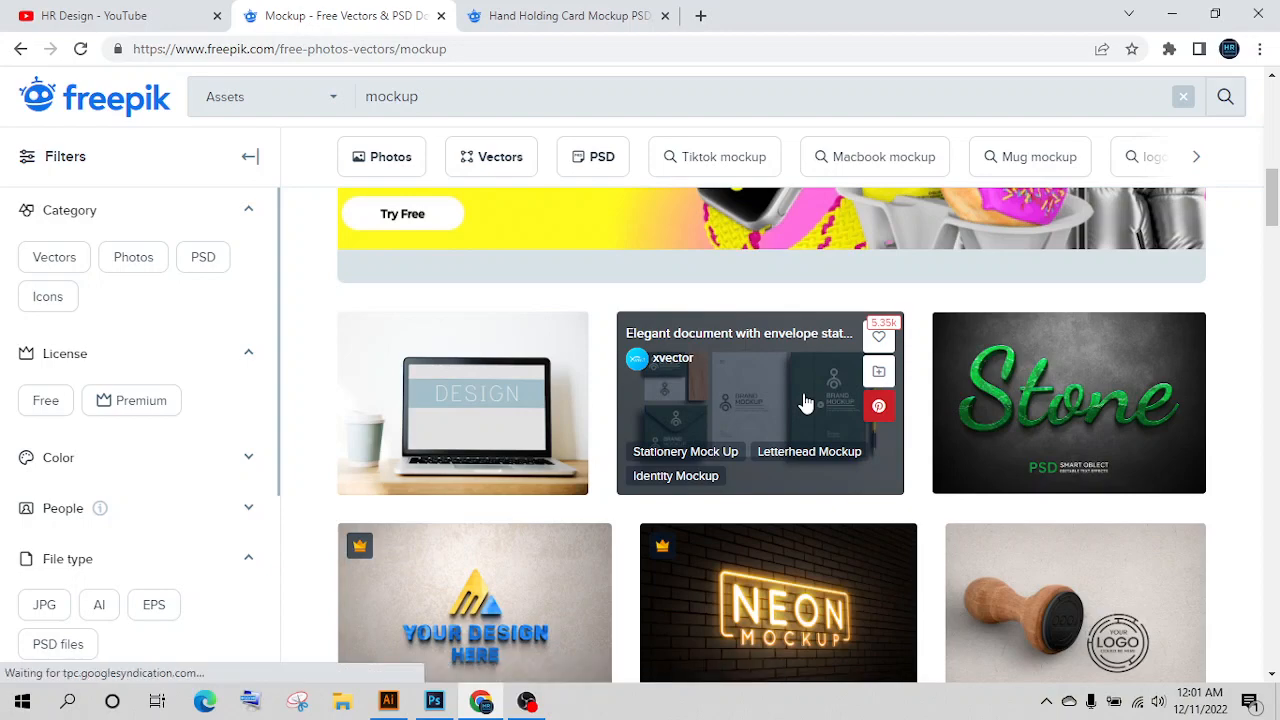
pyautogui.scroll(4, 934, 431)
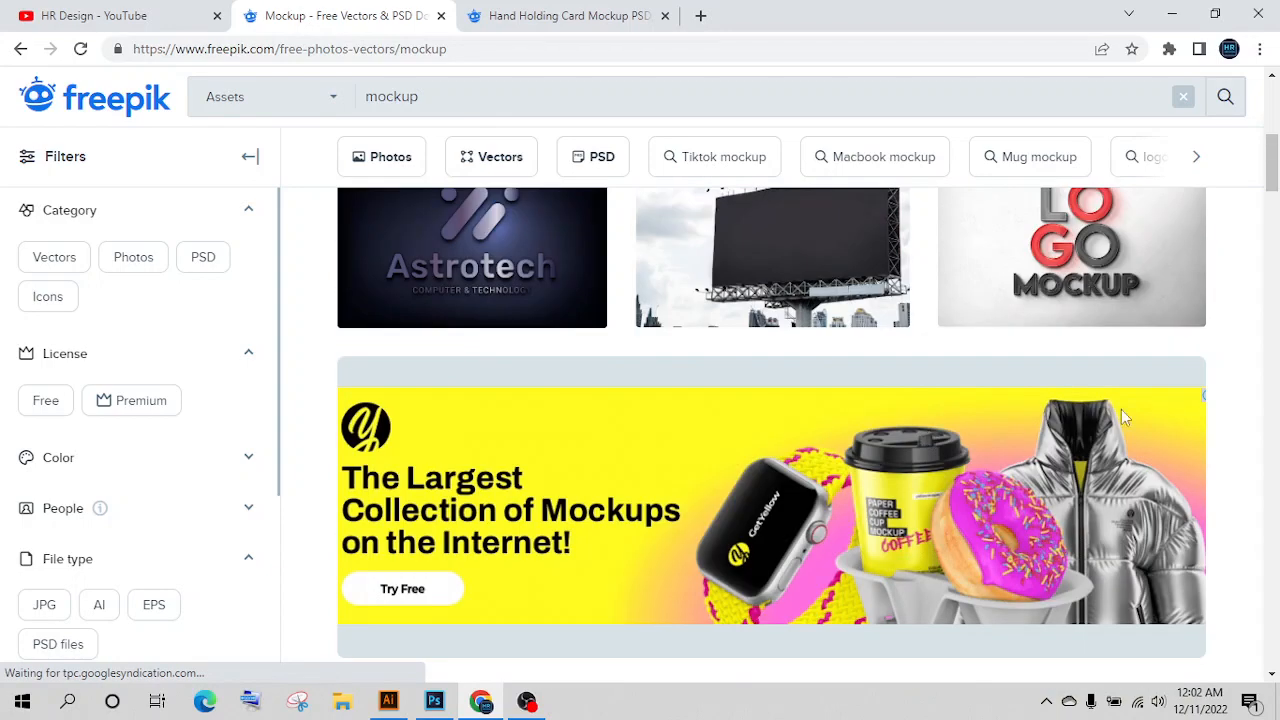
pyautogui.scroll(2, 1110, 422)
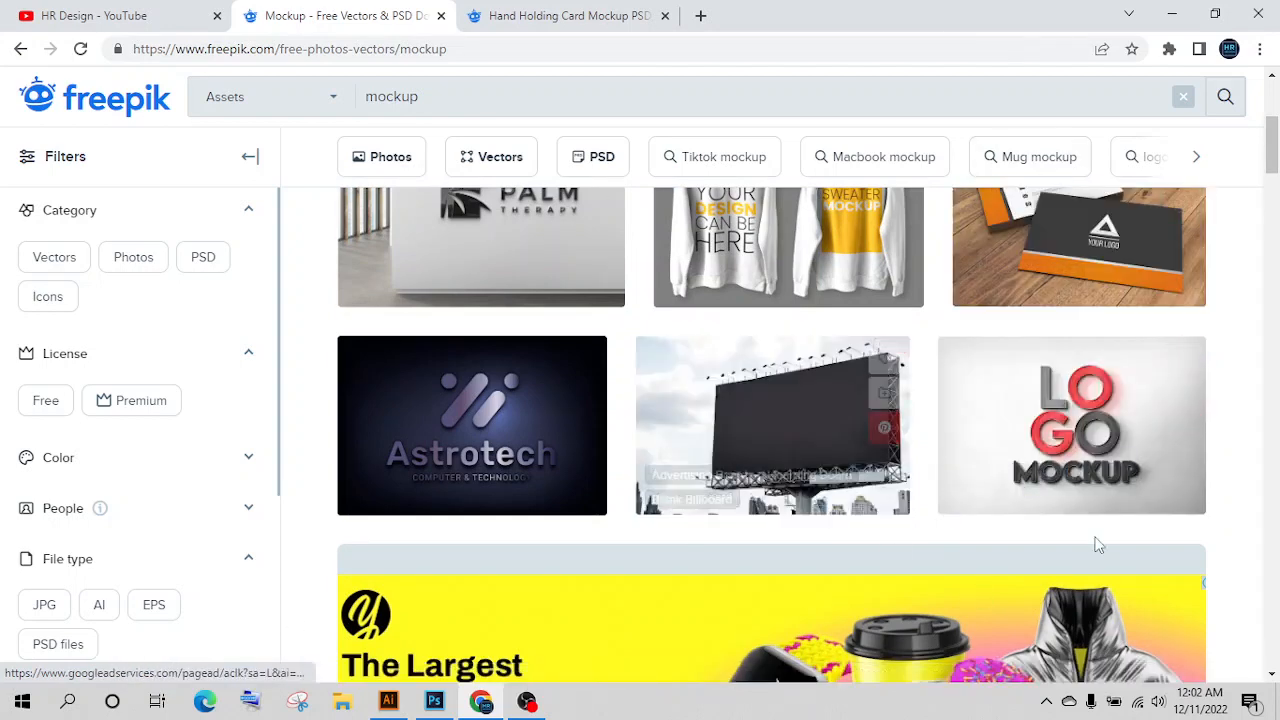
pyautogui.scroll(2, 1092, 365)
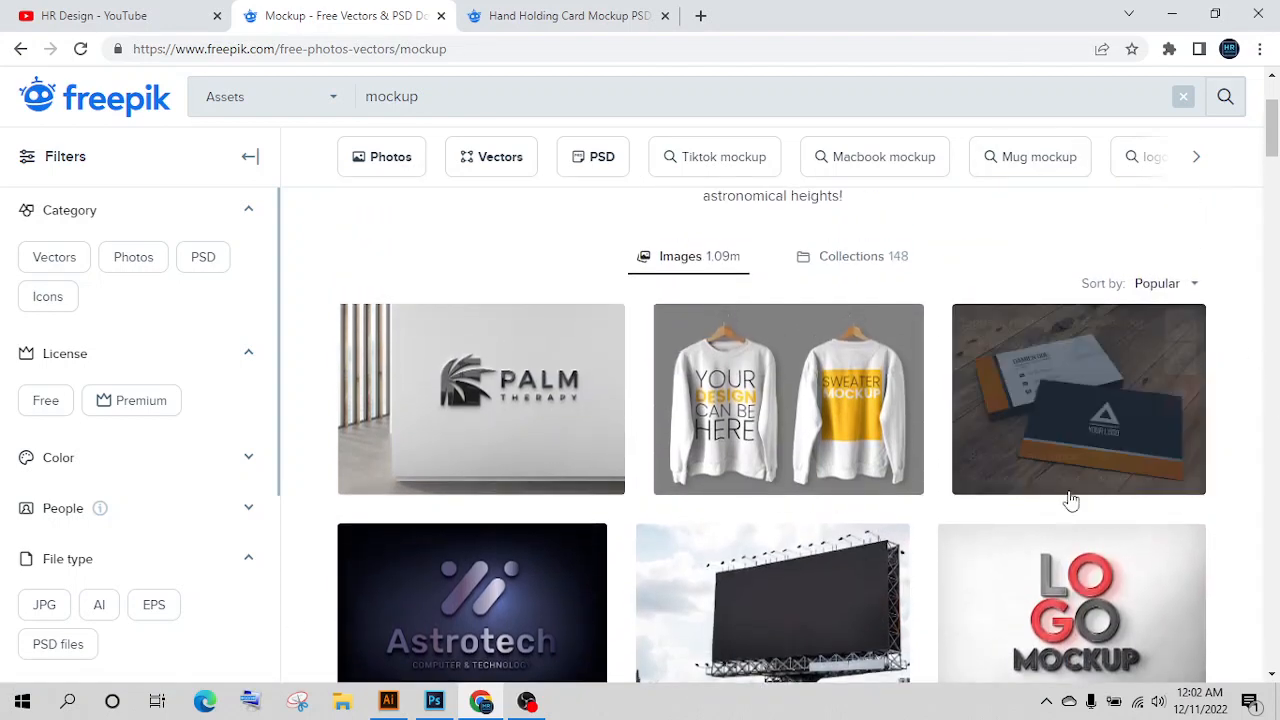
pyautogui.scroll(-8, 931, 568)
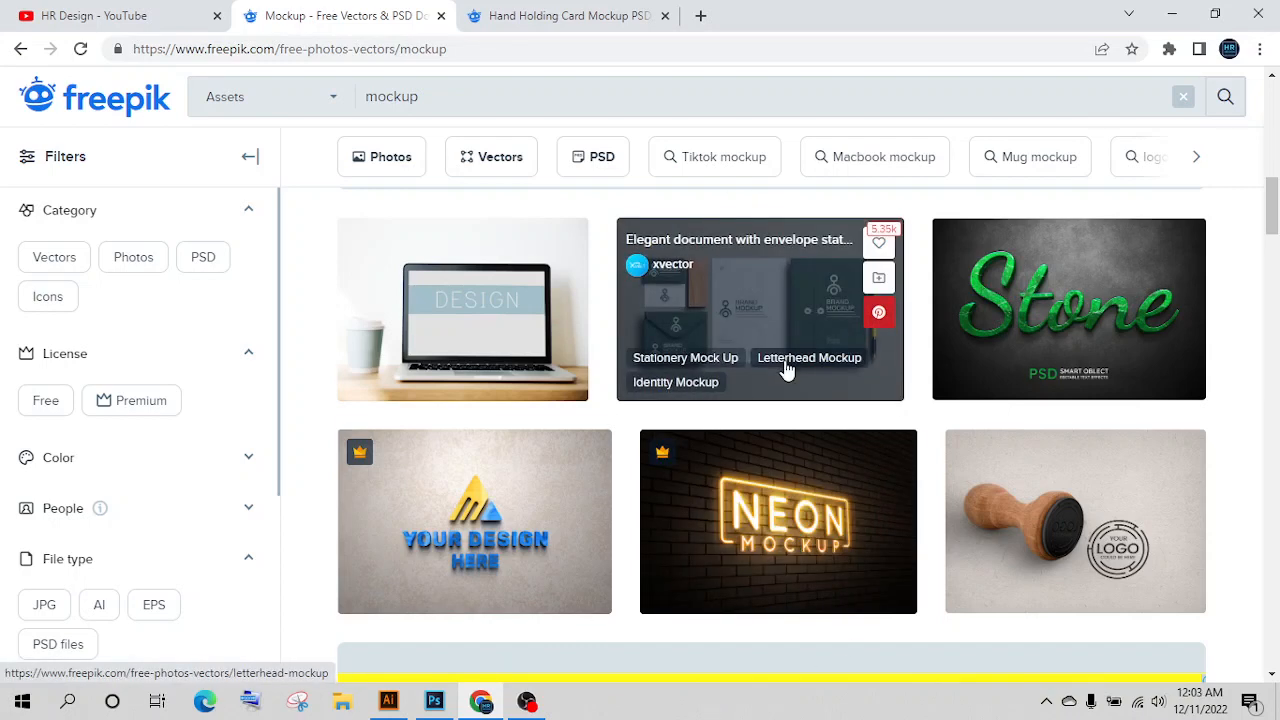
# Browse the Freepik PSD results for "hand holding card mockup" and minimize Chrome
pyautogui.click(565, 17)
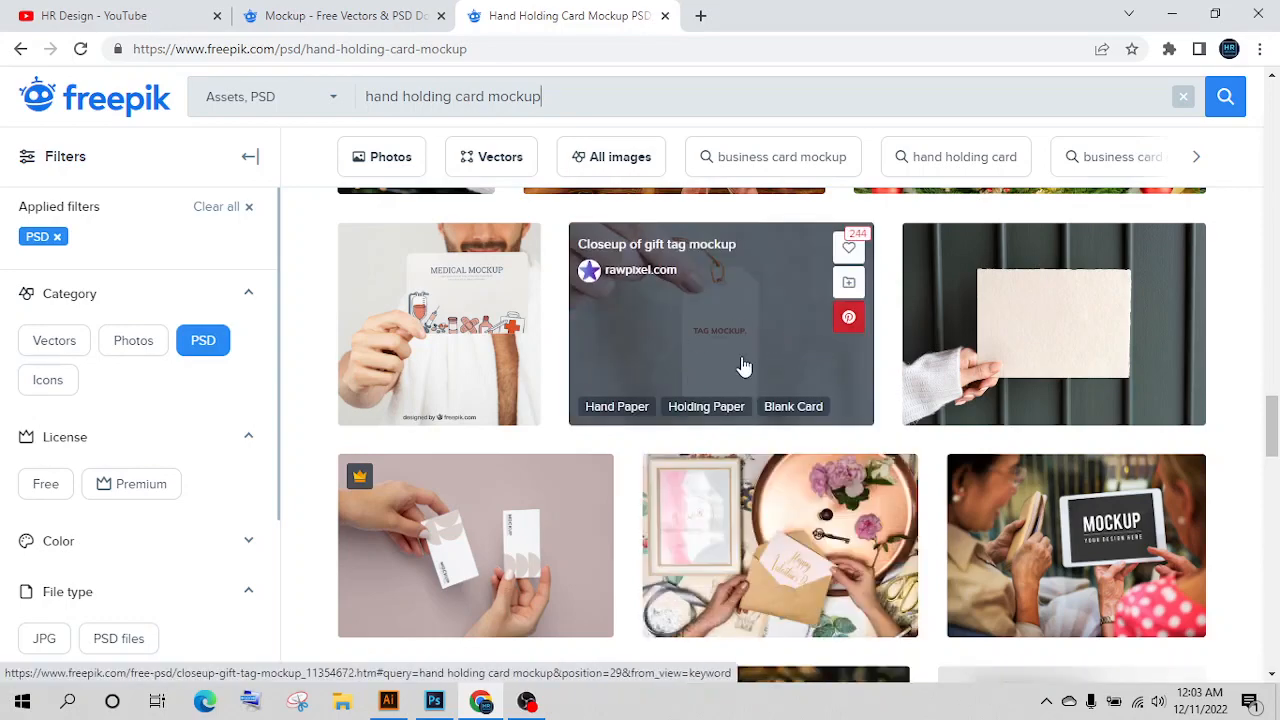
pyautogui.scroll(-2, 810, 395)
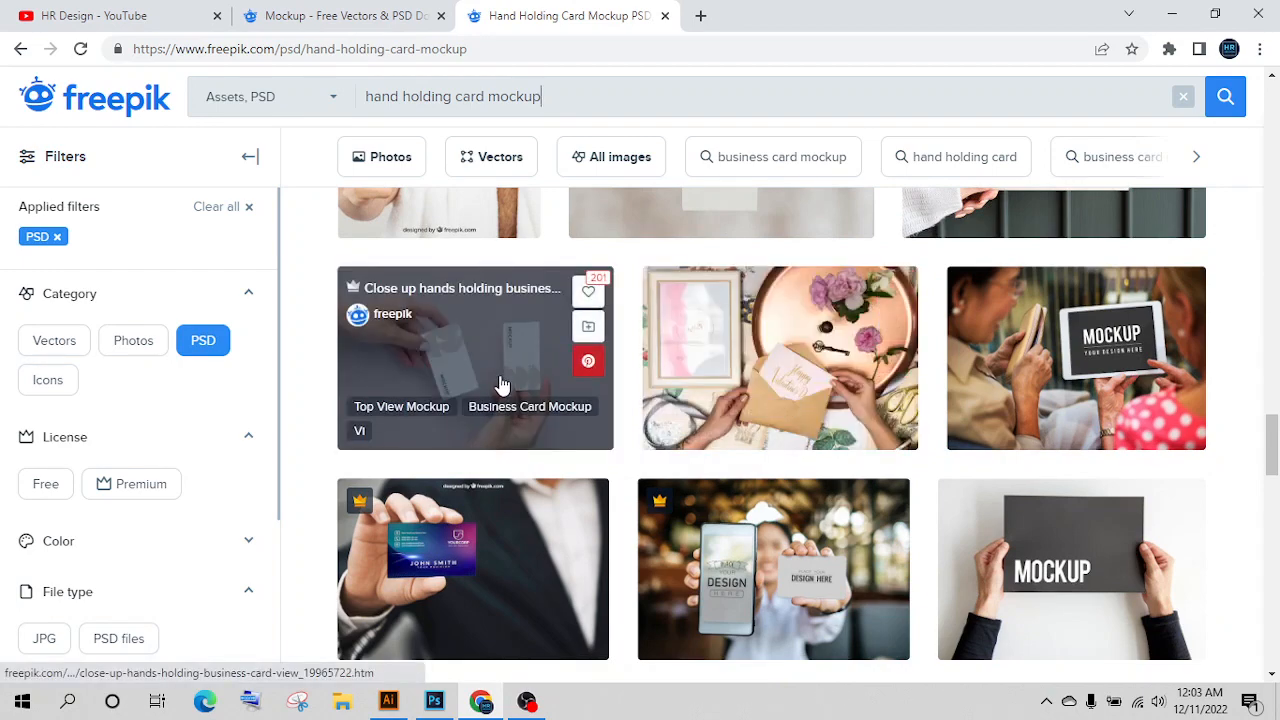
pyautogui.scroll(-3, 490, 400)
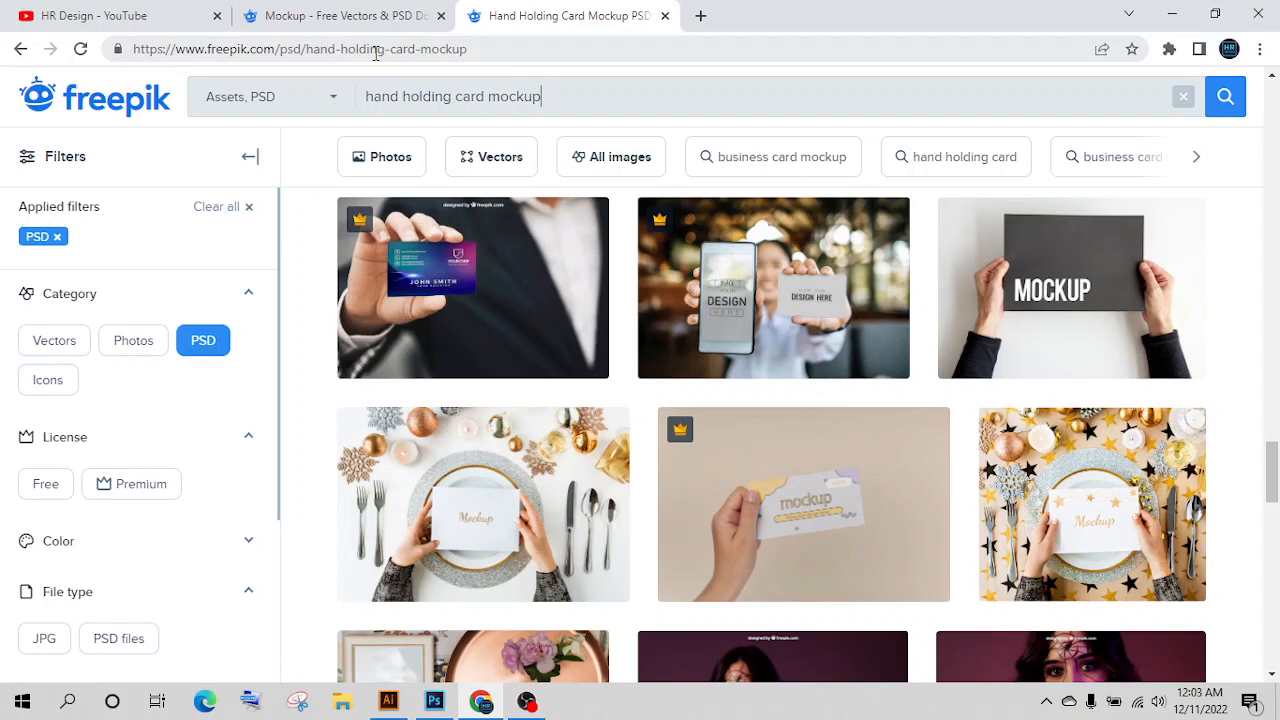
pyautogui.click(1180, 22)
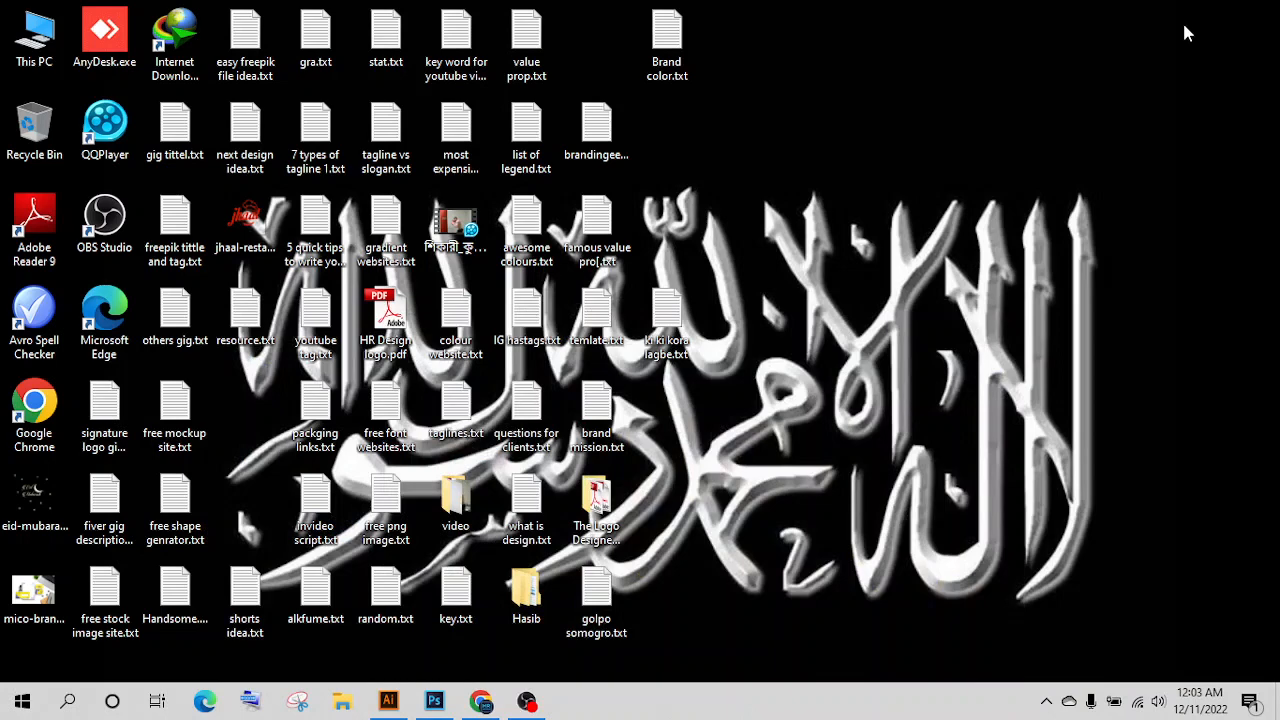
# Refresh the desktop and switch to Illustrator to show the gold triangle logo artwork
pyautogui.rightClick(876, 106)
pyautogui.click(945, 163)
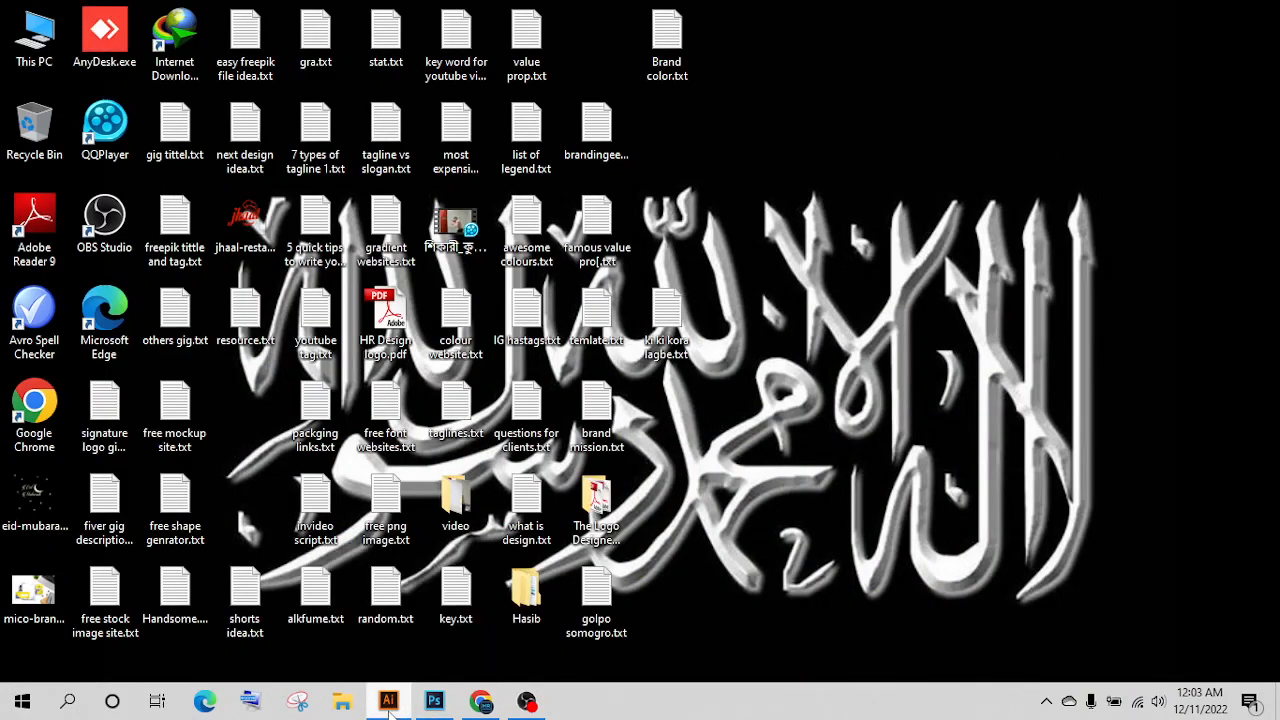
pyautogui.click(390, 702)
pyautogui.scroll(-2, 668, 395)
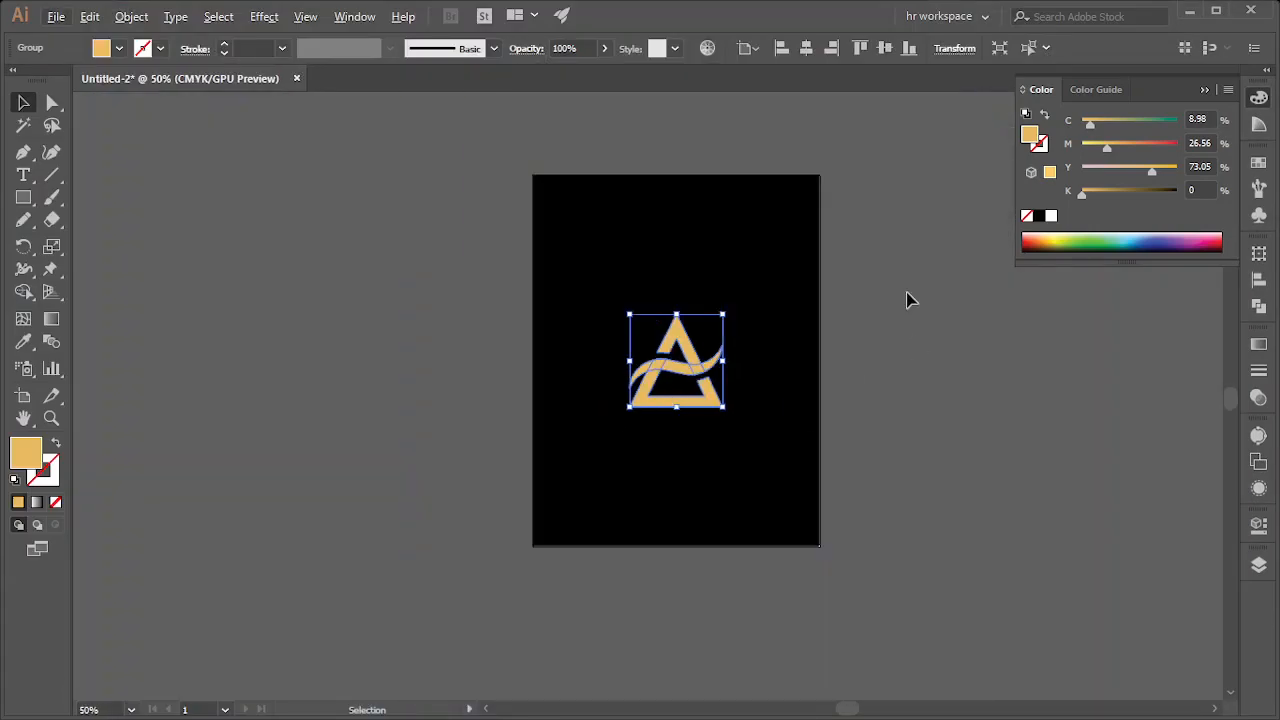
# Select the gold triangle logo together with its black background for copying and minimize Illustrator
pyautogui.click(629, 163)
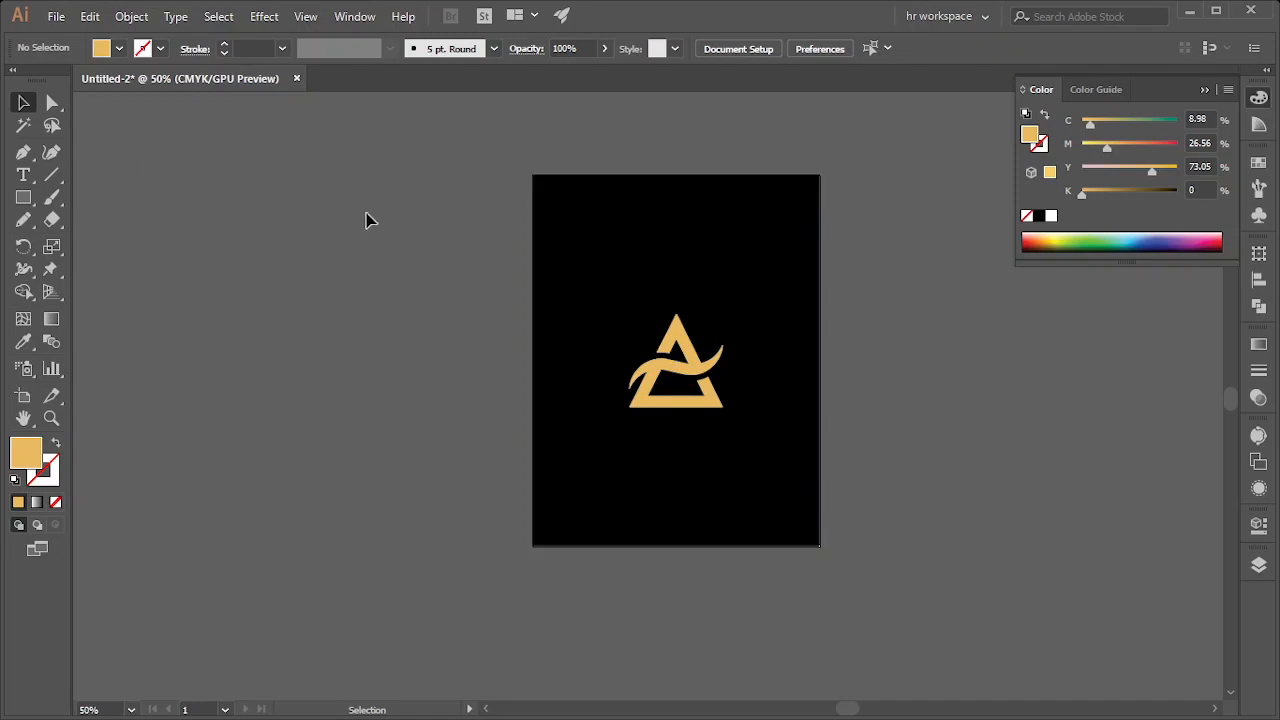
pyautogui.moveTo(434, 210); pyautogui.dragTo(700, 460)
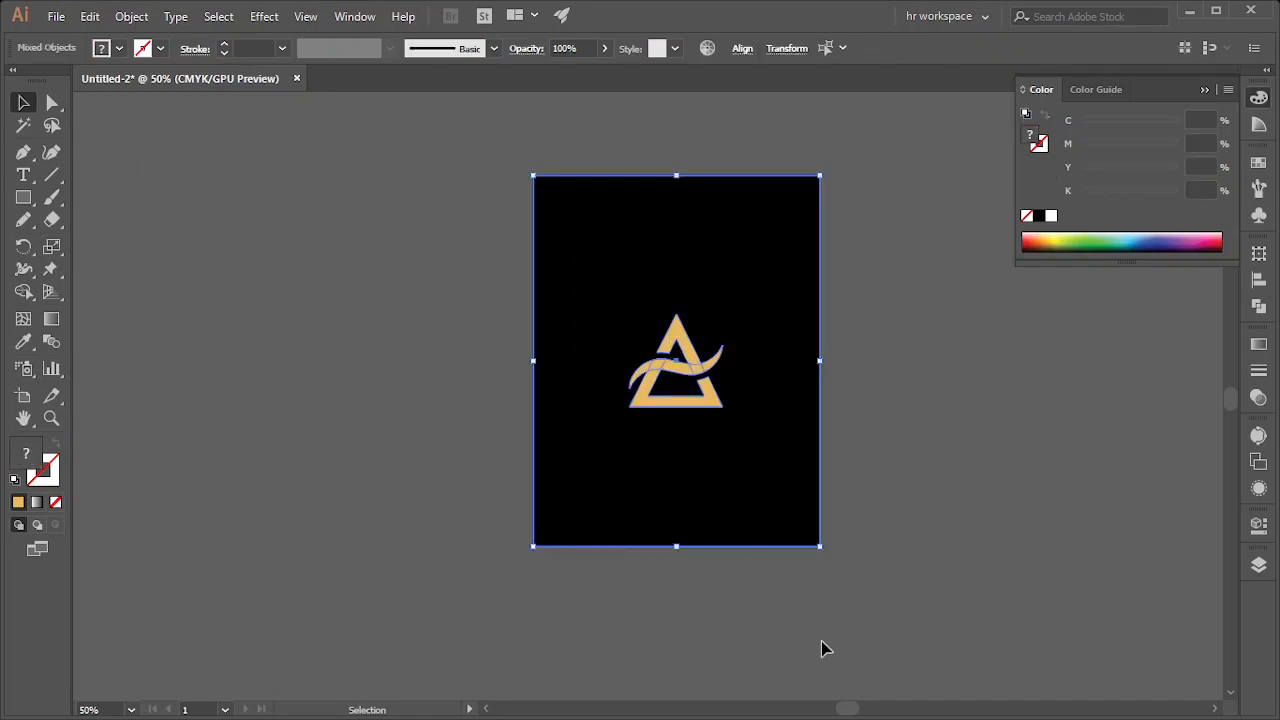
pyautogui.press('a')
pyautogui.press('v')
pyautogui.click(1190, 10)
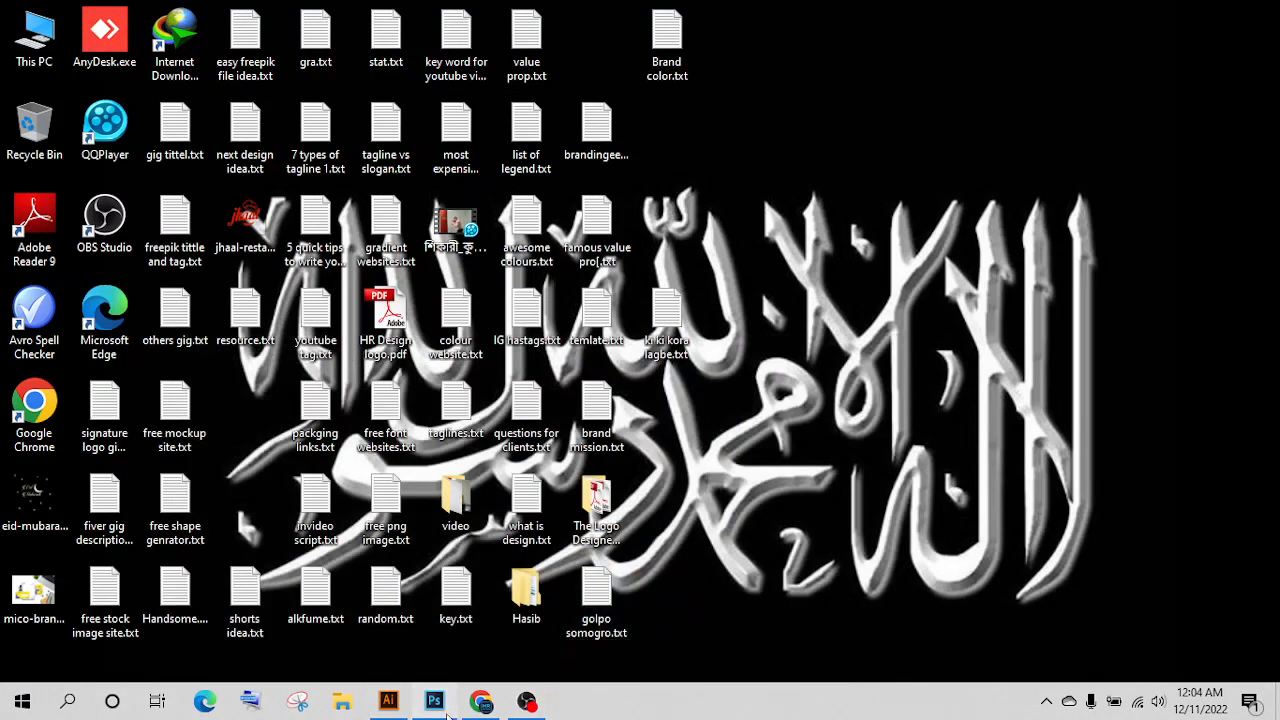
# Switch to Mockup3.psb in Photoshop and hide the Vector Smart Object layer
pyautogui.moveTo(436, 706)
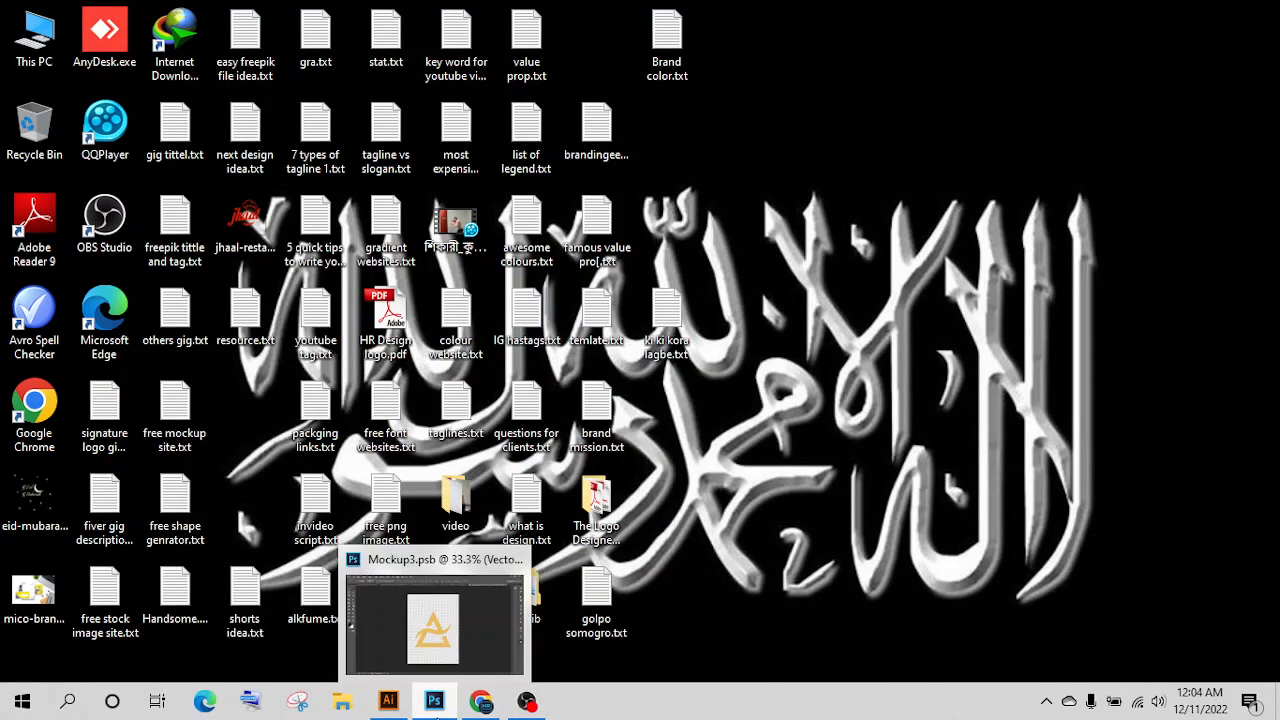
pyautogui.click(464, 652)
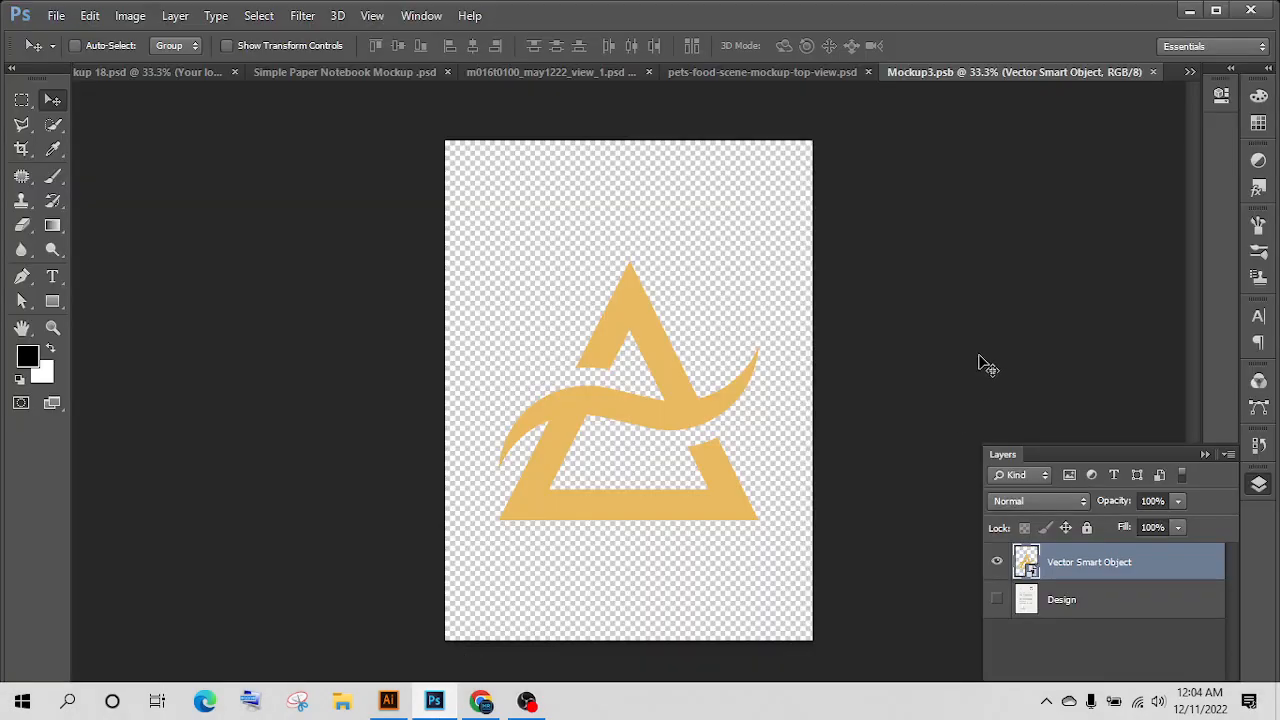
pyautogui.click(998, 564)
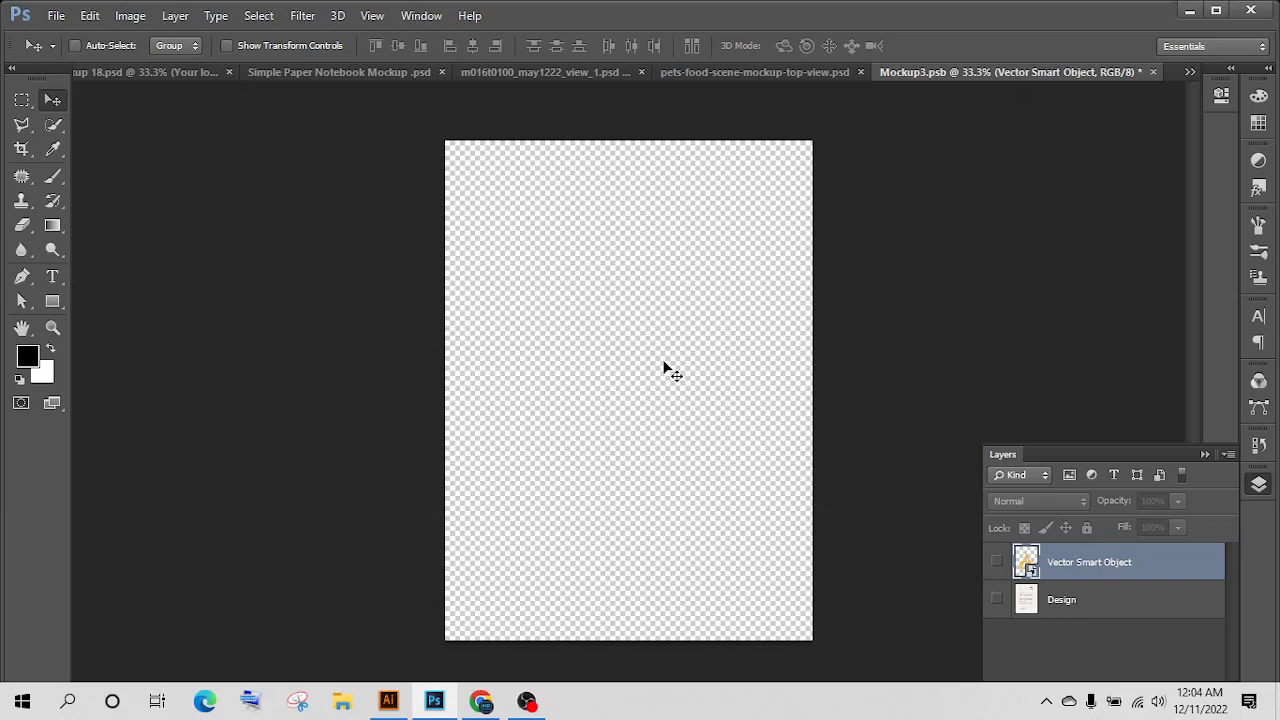
# Try pasting the logo with its black background as a smart object scaled to about 49% to cover the canvas, and delete it
pyautogui.hotkey('ctrl', 'v')
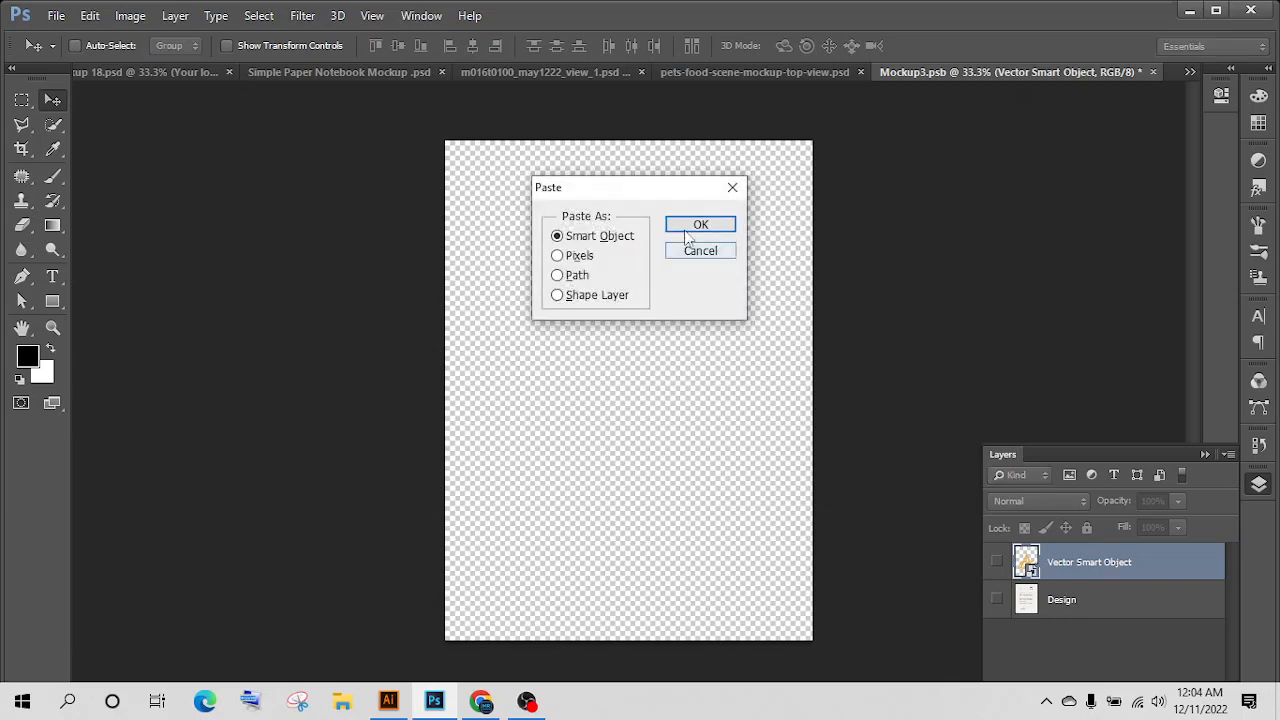
pyautogui.click(699, 226)
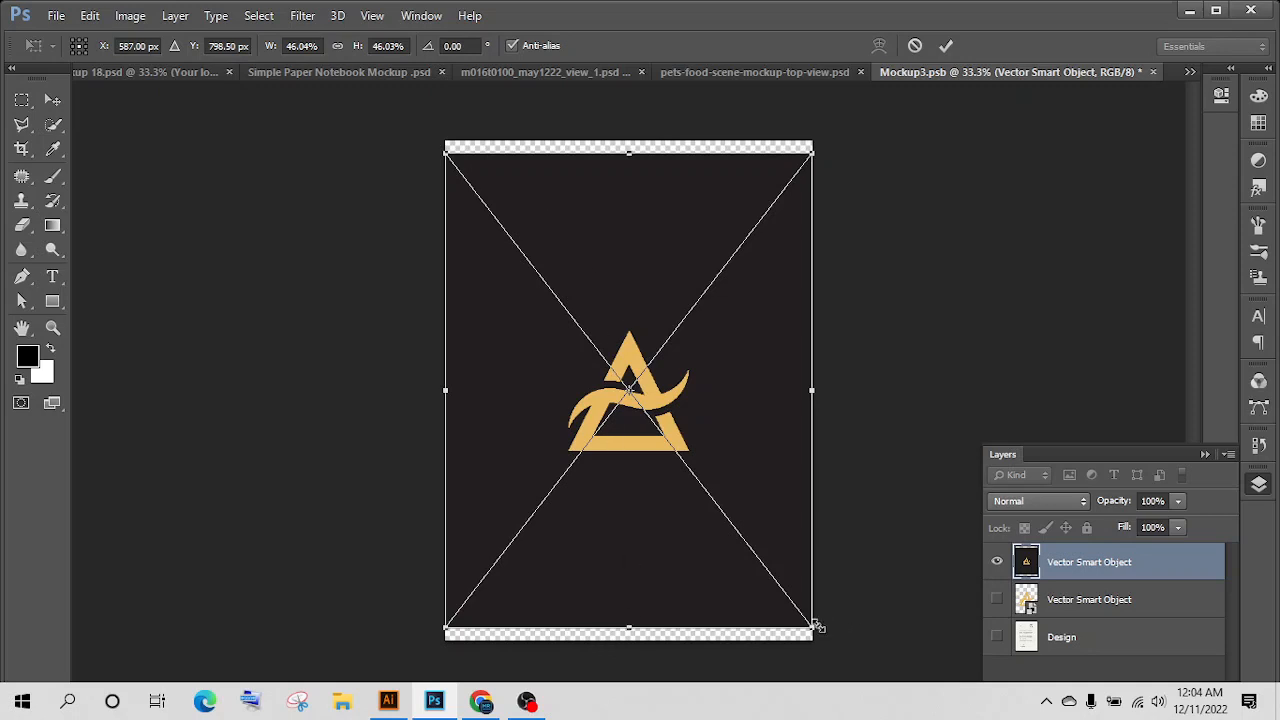
pyautogui.moveTo(813, 625); pyautogui.dragTo(843, 640)
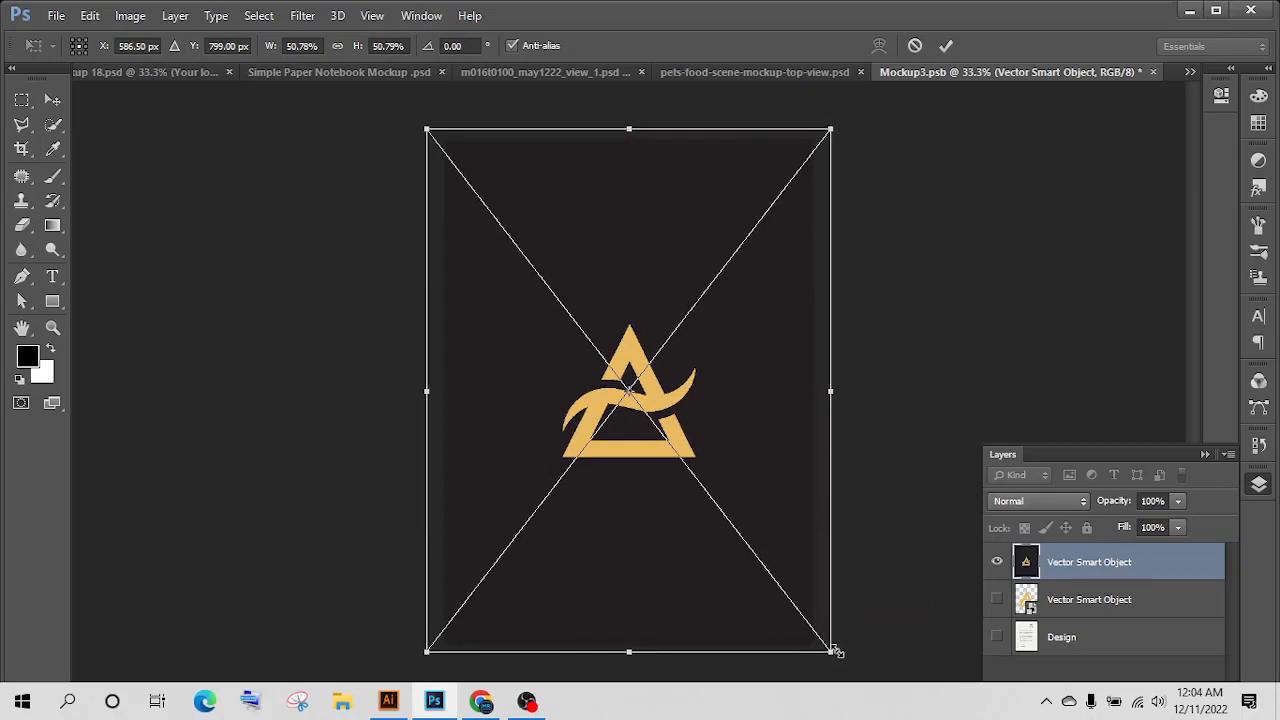
pyautogui.moveTo(833, 656); pyautogui.dragTo(825, 648)
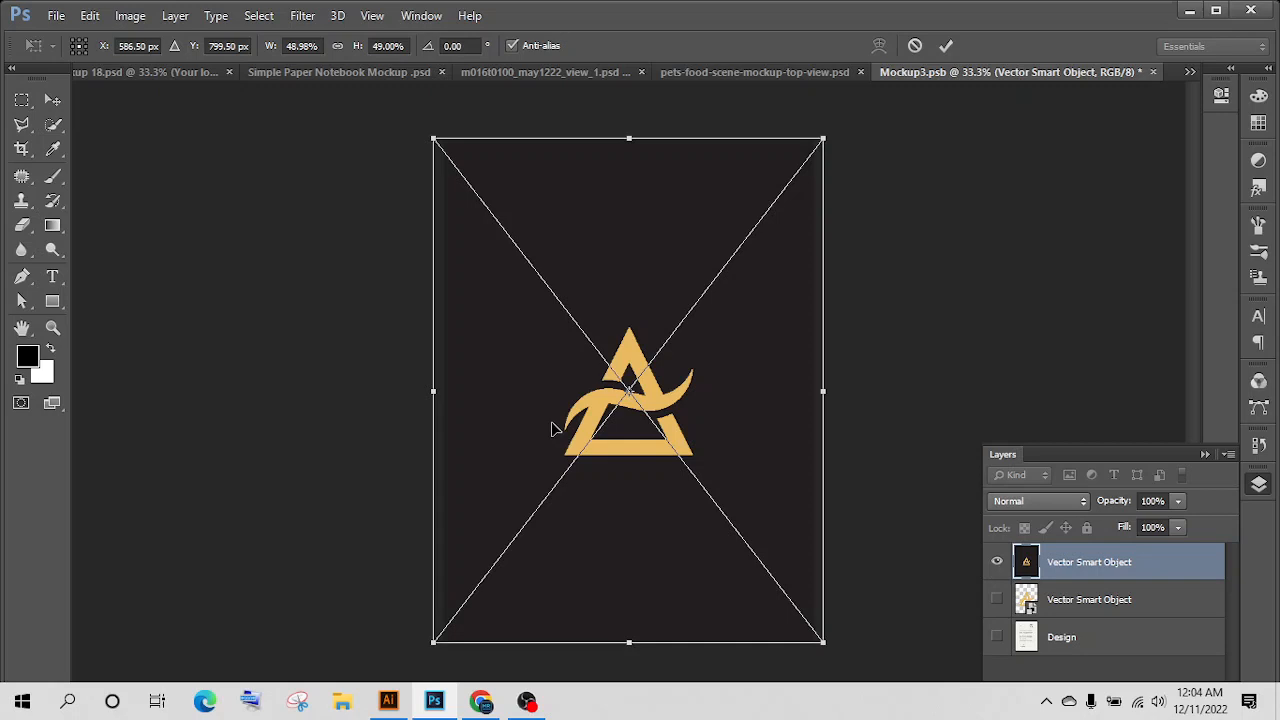
pyautogui.press('Return')
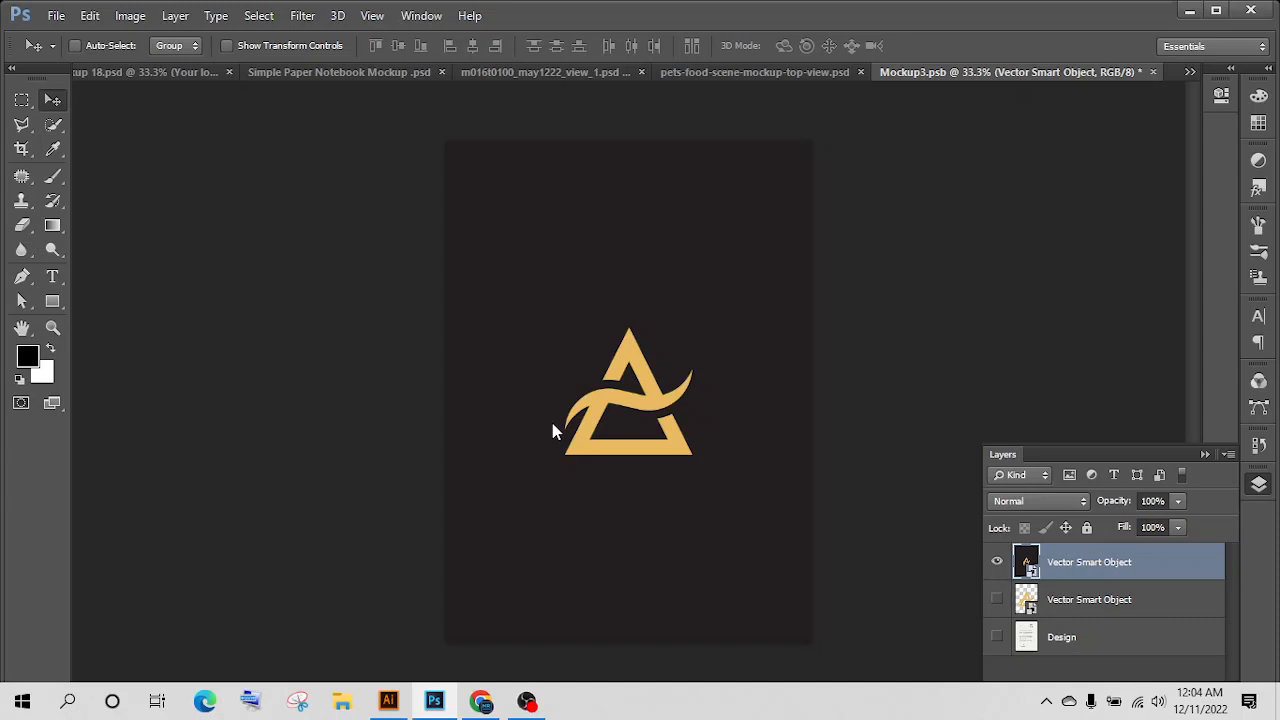
pyautogui.press('Delete')
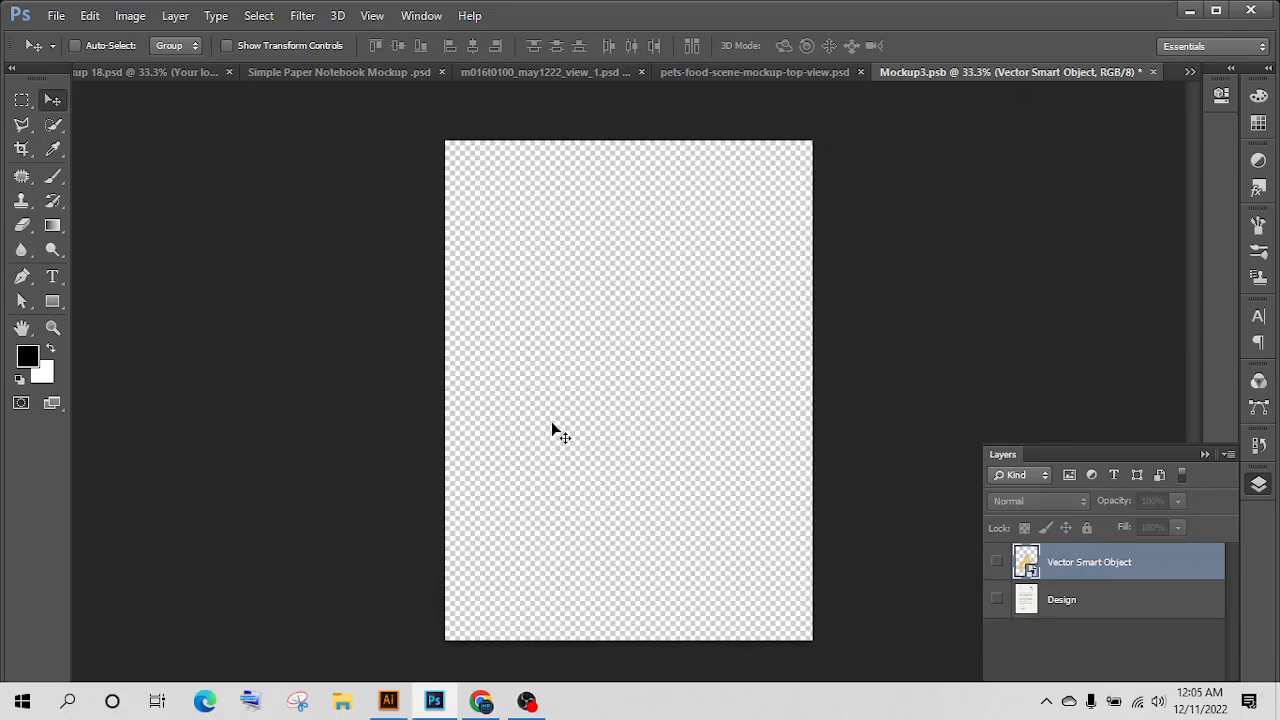
# Paste the artwork as a smart object at its default size and delete the pasted layer
pyautogui.hotkey('ctrl', 'v')
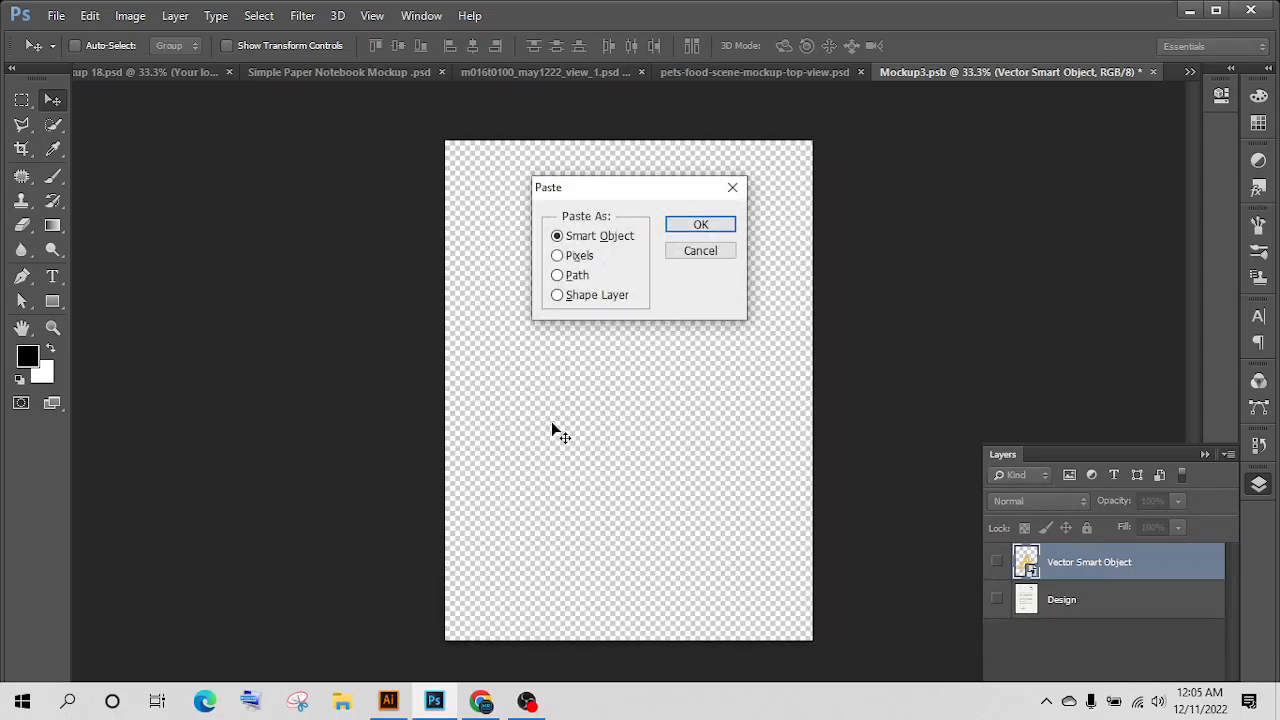
pyautogui.click(700, 224)
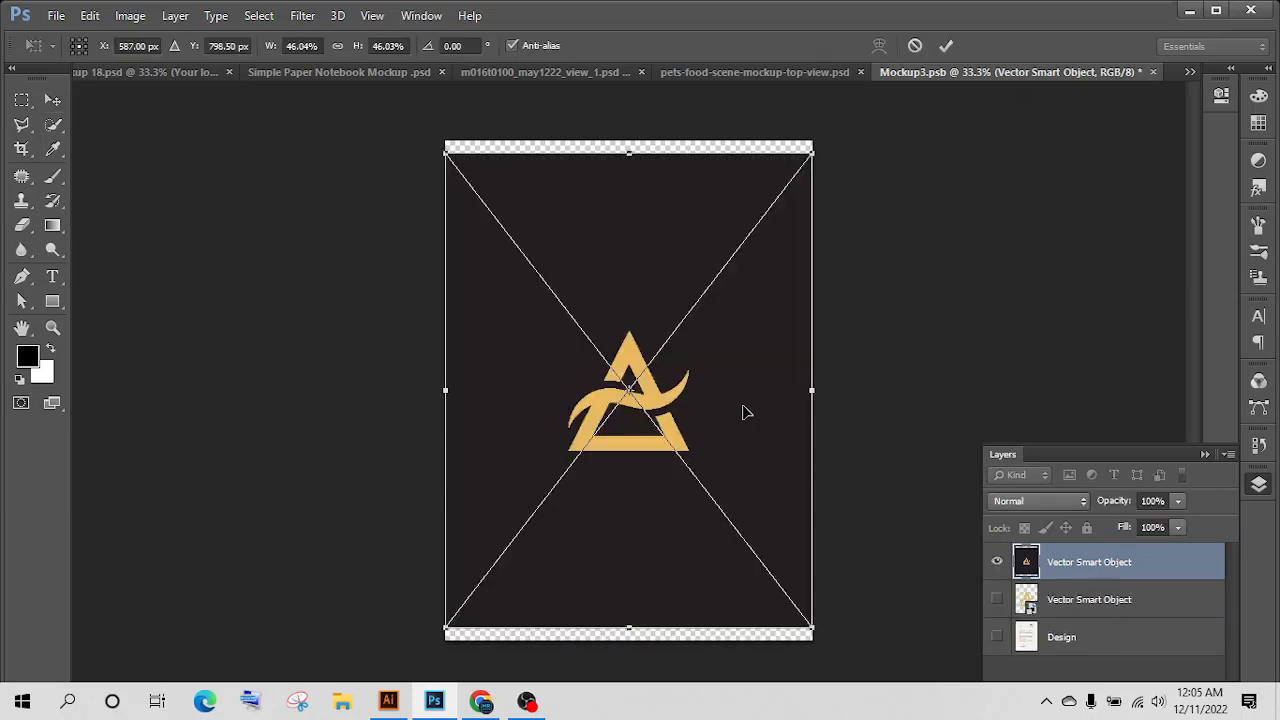
pyautogui.press('Return')
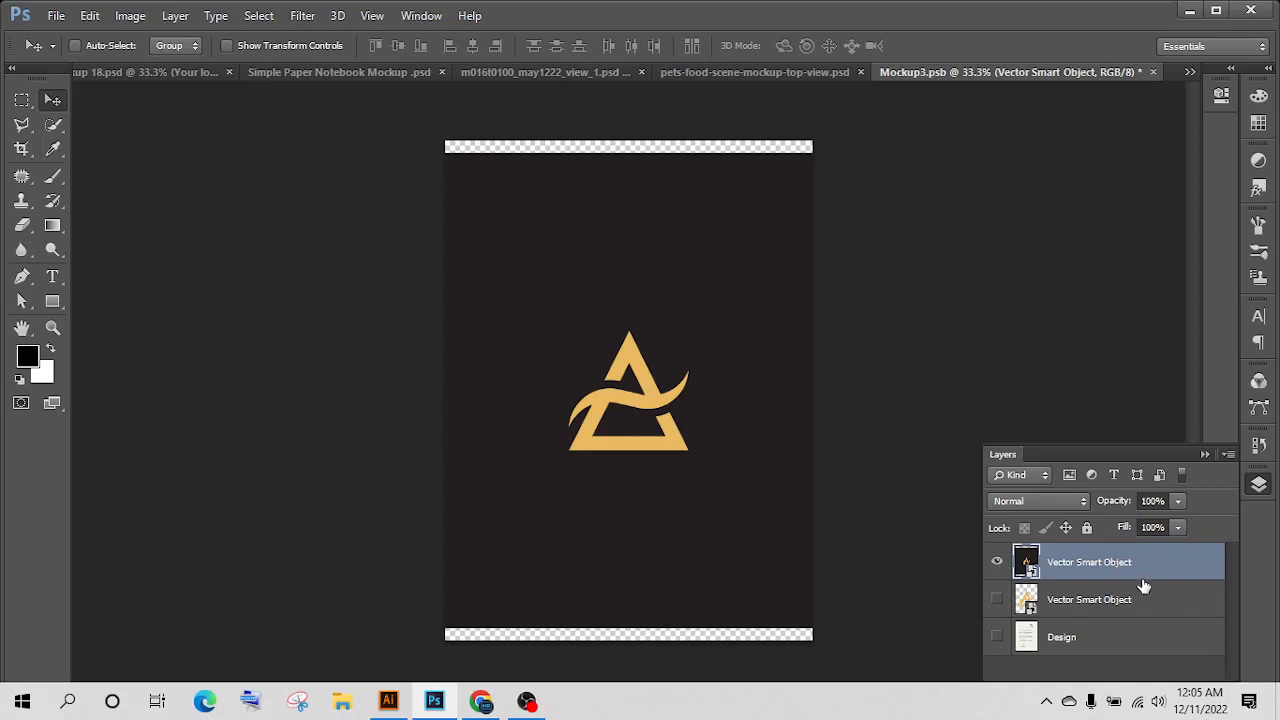
pyautogui.press('Delete')
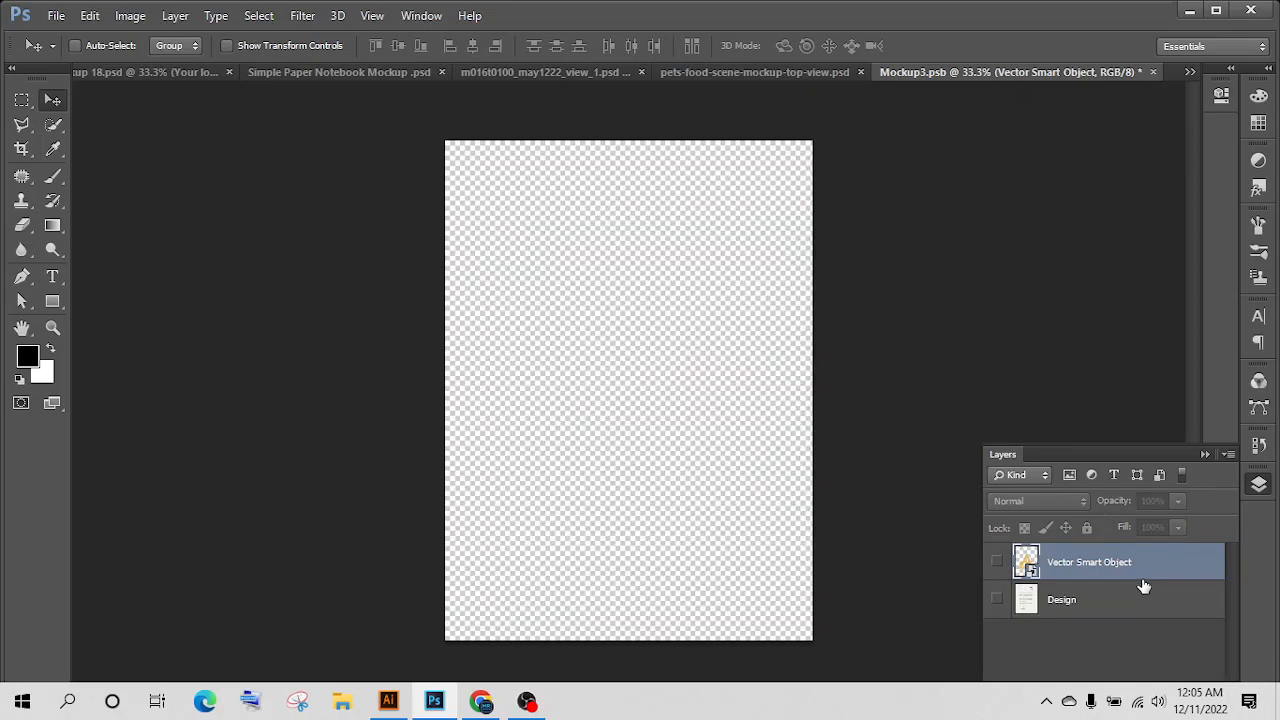
# Check the Illustrator artwork and the letterhead in m016t0100_may1222_view_1.psd, and return to the Mockup3.psb document
pyautogui.click(388, 700)
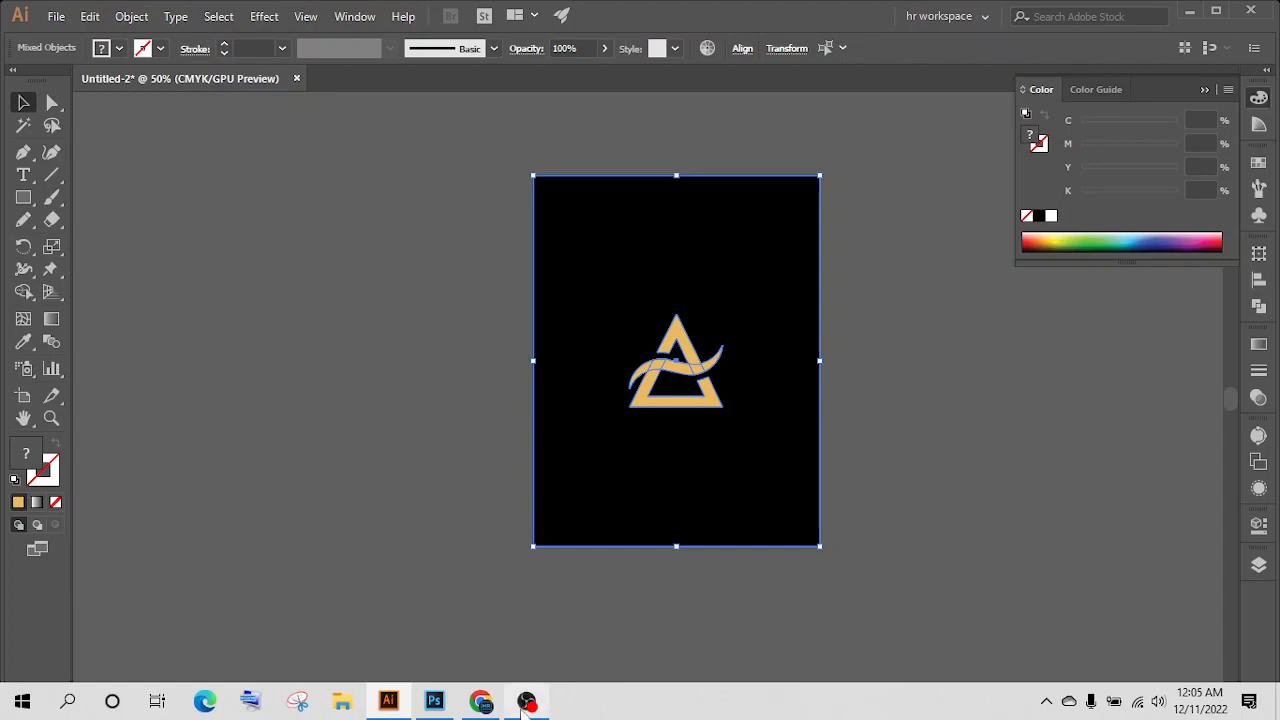
pyautogui.click(436, 702)
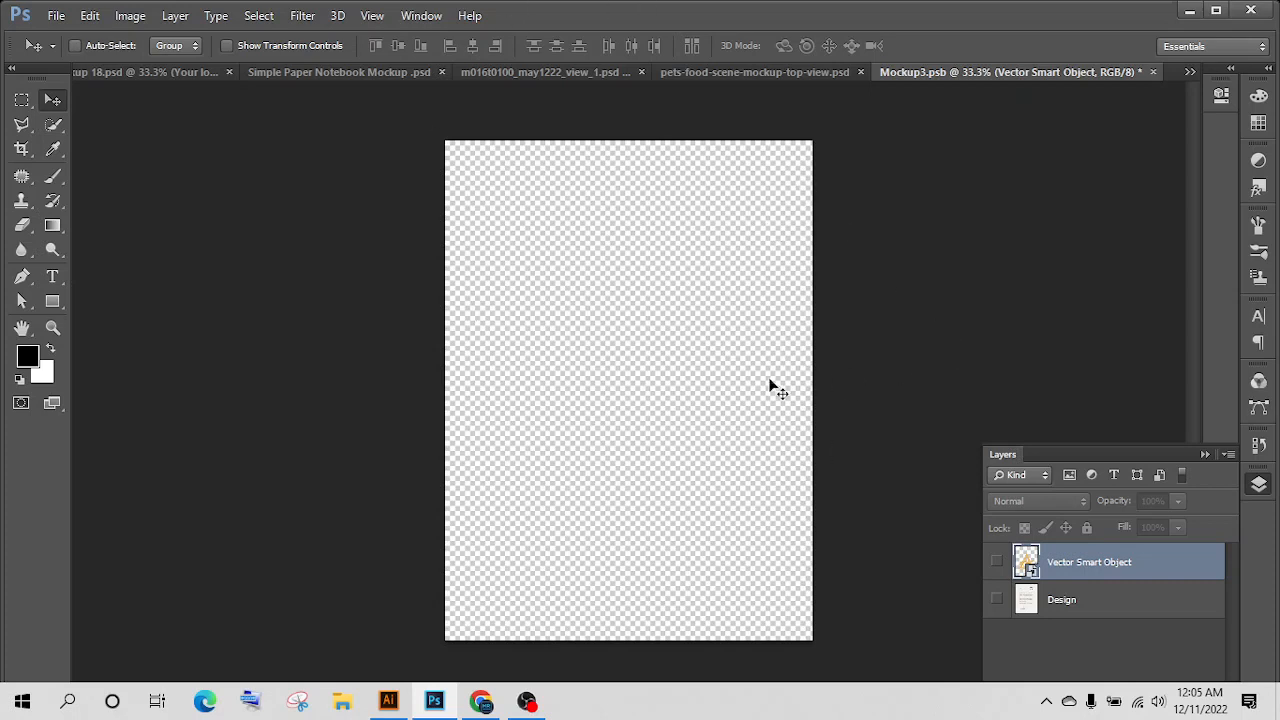
pyautogui.click(490, 76)
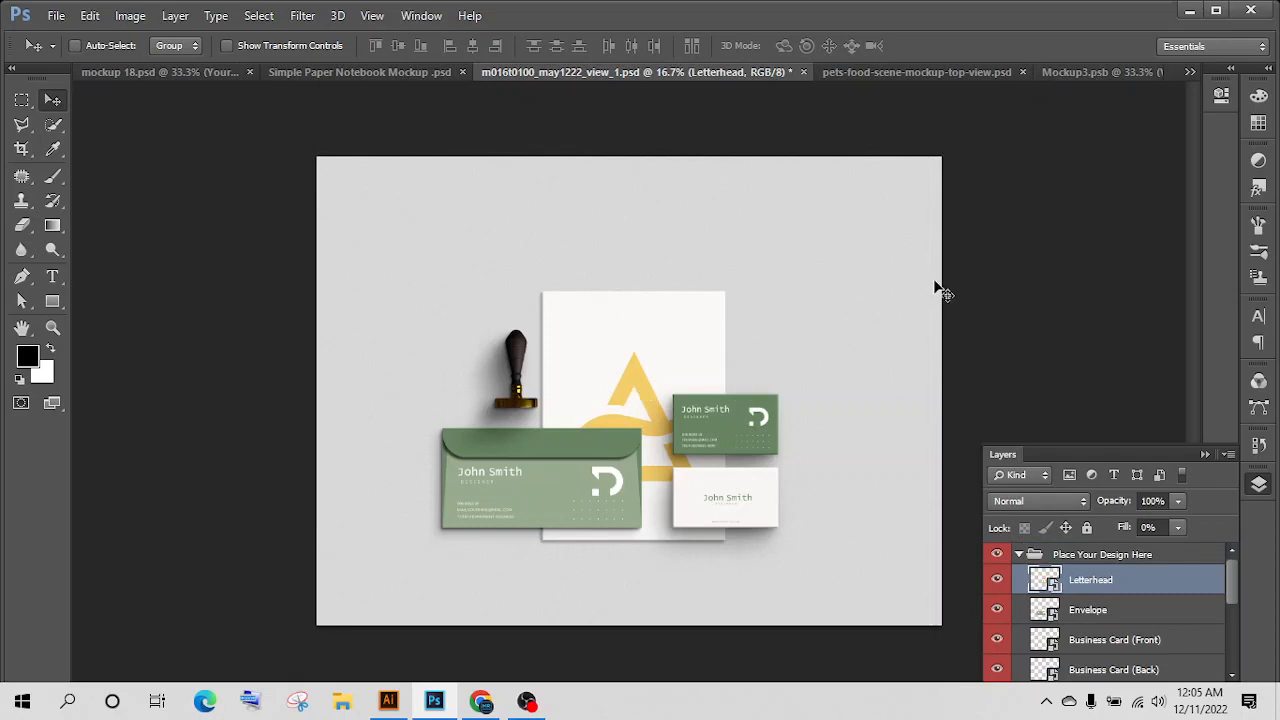
pyautogui.click(1123, 74)
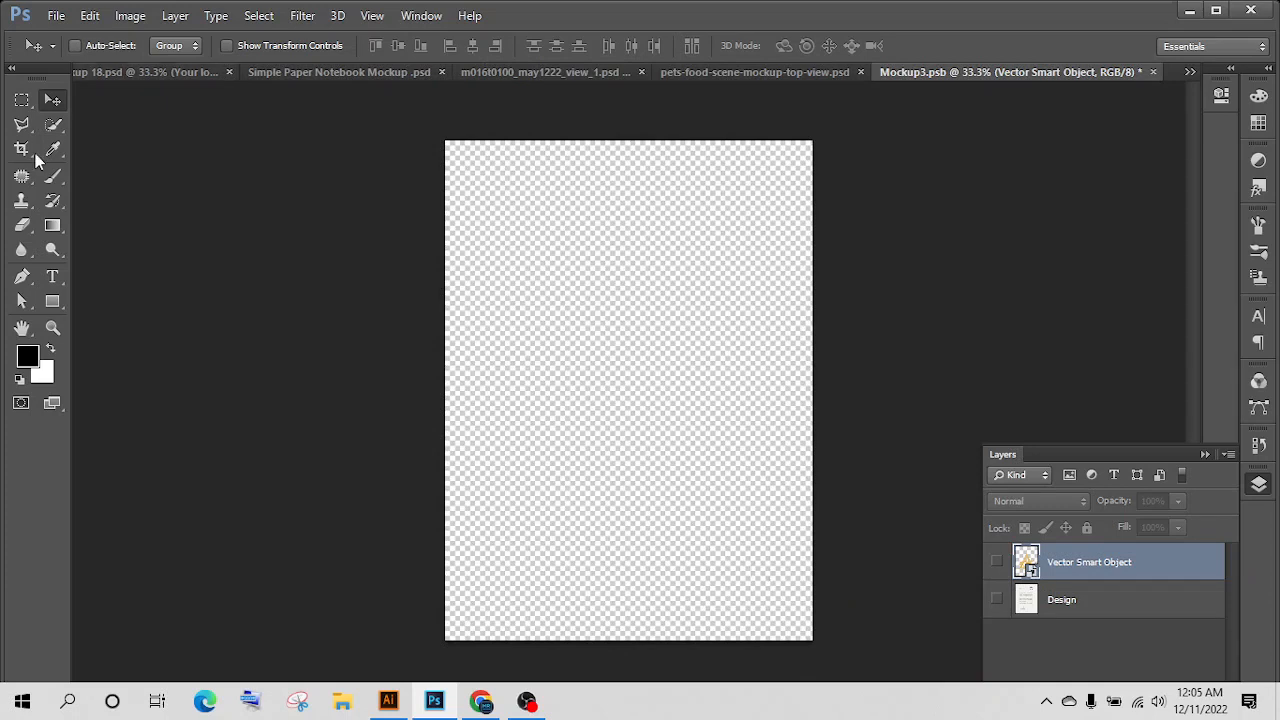
# Set the Rectangle tool to Shape mode with no stroke and a white fill
pyautogui.click(52, 301)
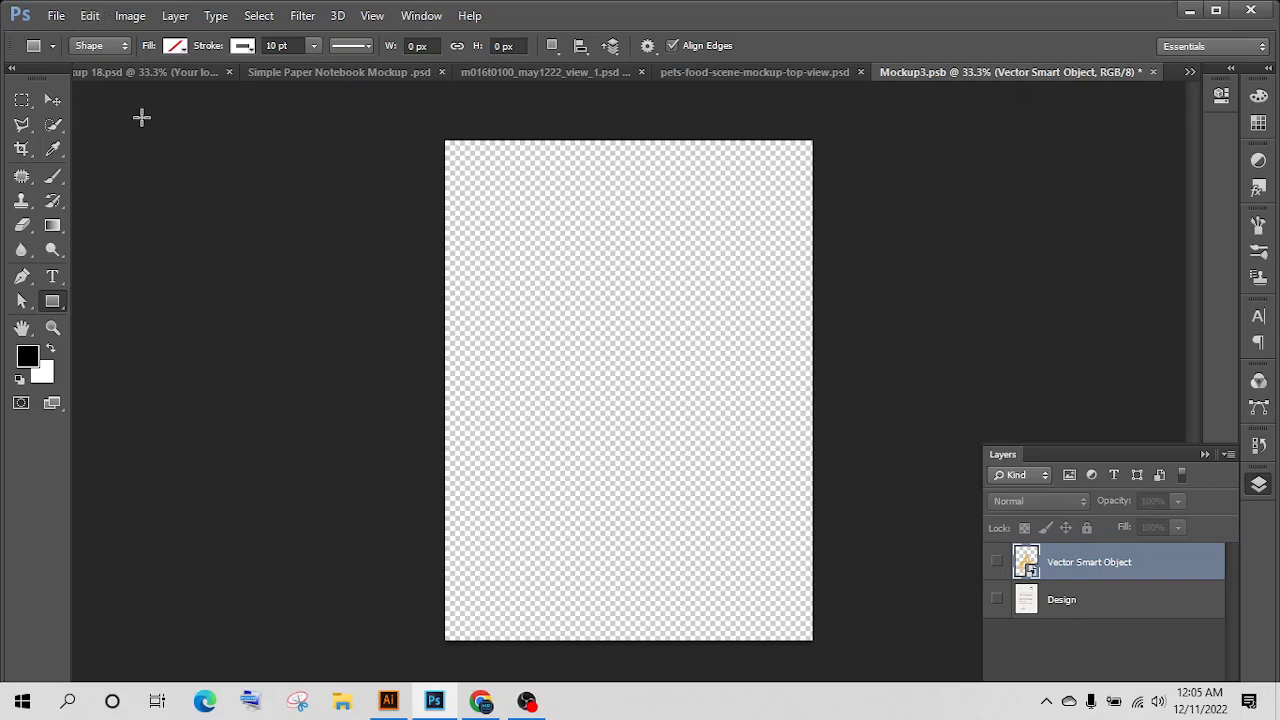
pyautogui.click(114, 52)
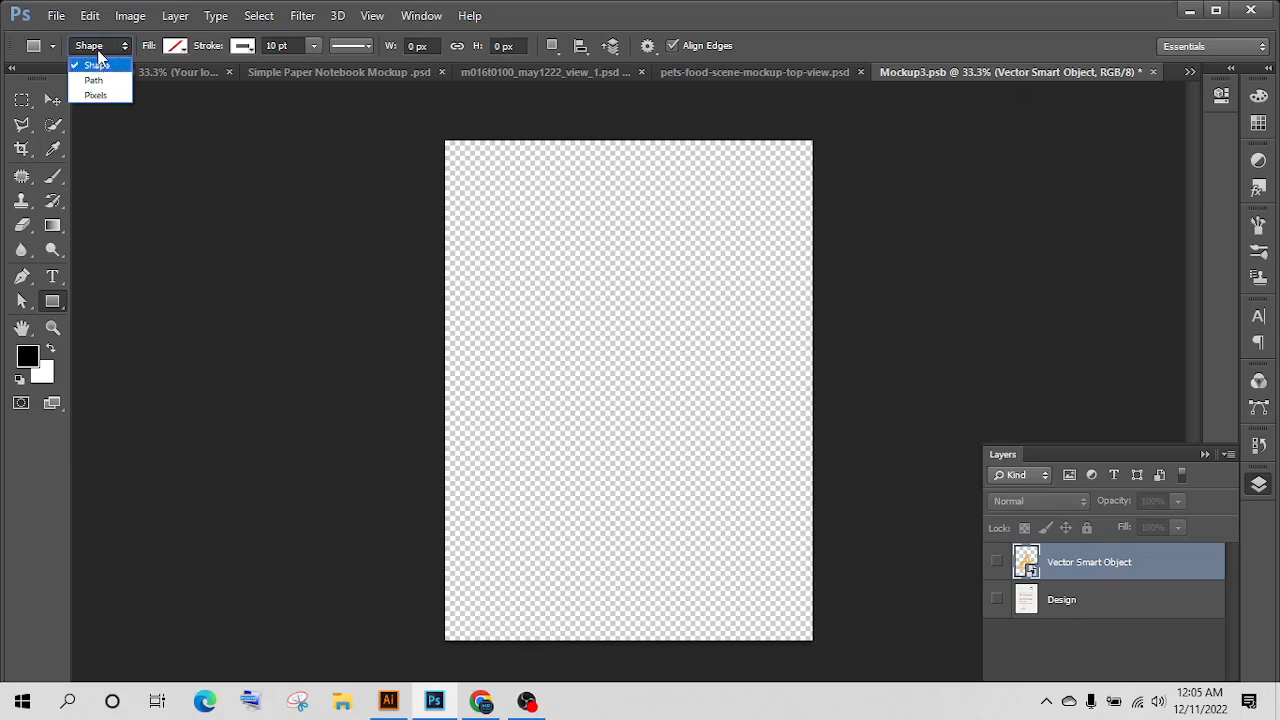
pyautogui.click(99, 63)
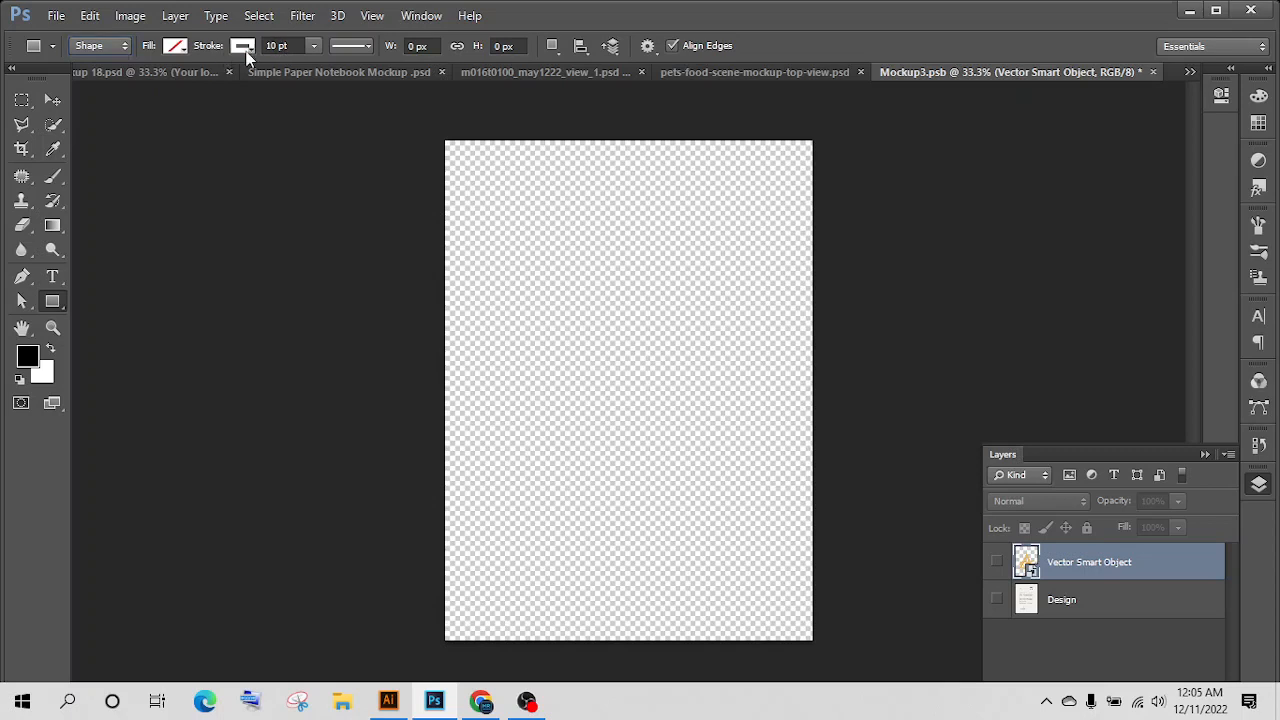
pyautogui.click(247, 57)
pyautogui.click(165, 86)
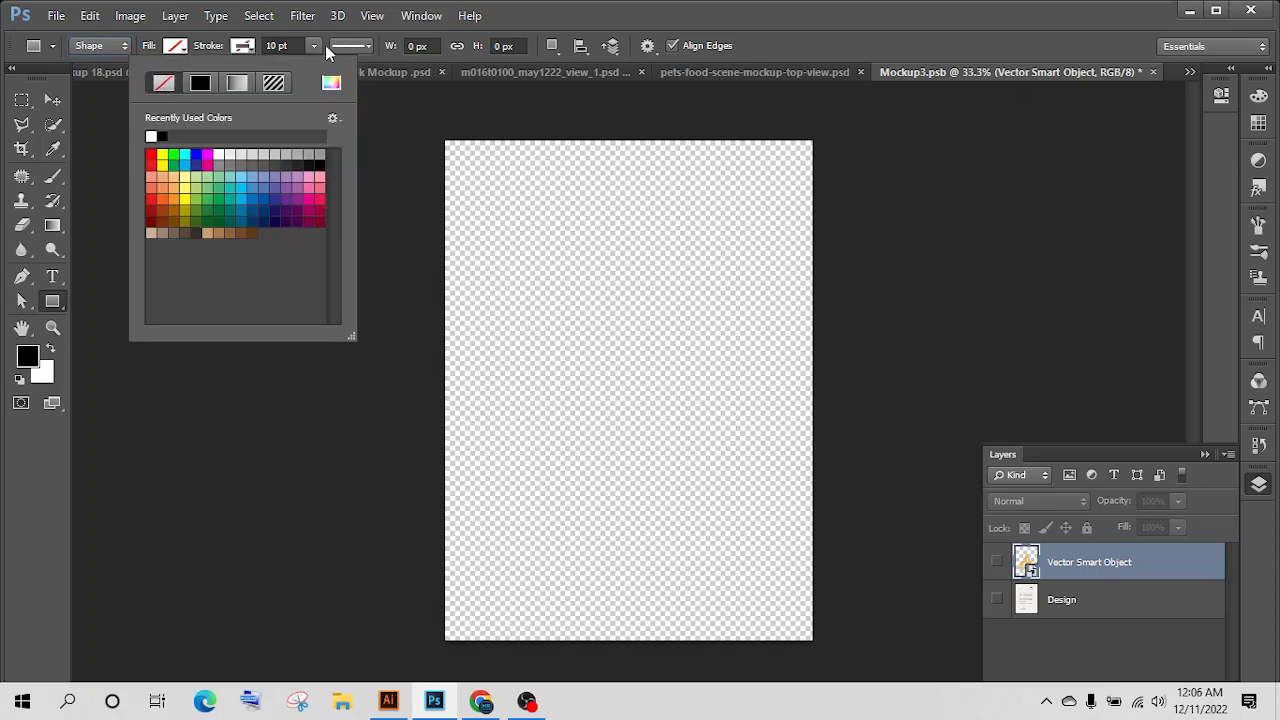
pyautogui.click(185, 47)
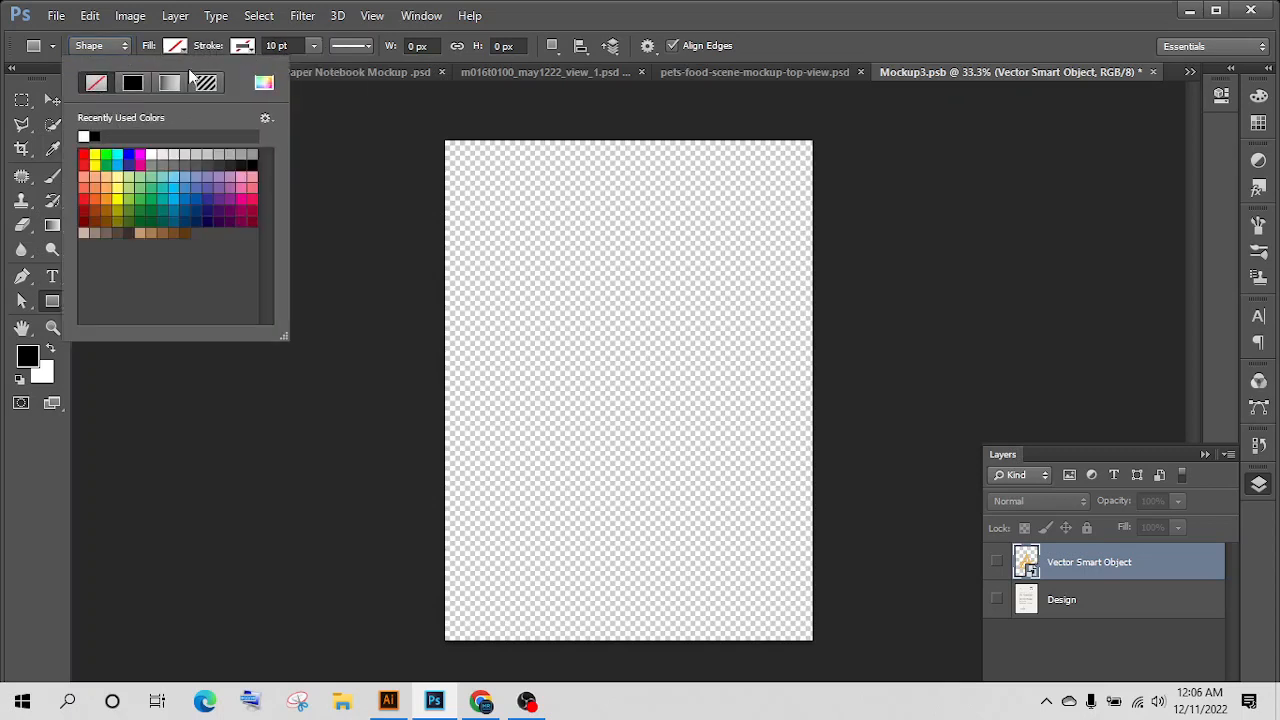
pyautogui.click(84, 136)
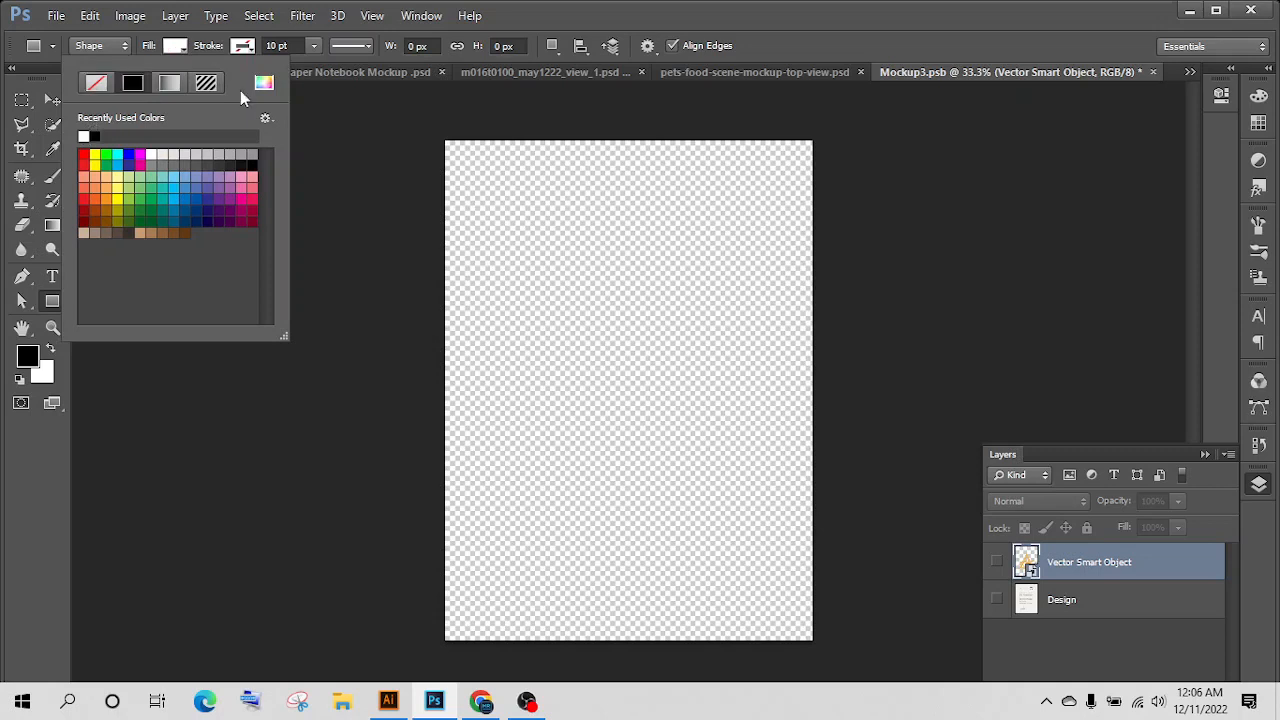
# Draw a white rectangle of 1174 by 1593 px covering the whole Mockup3.psb canvas
pyautogui.click(444, 139)
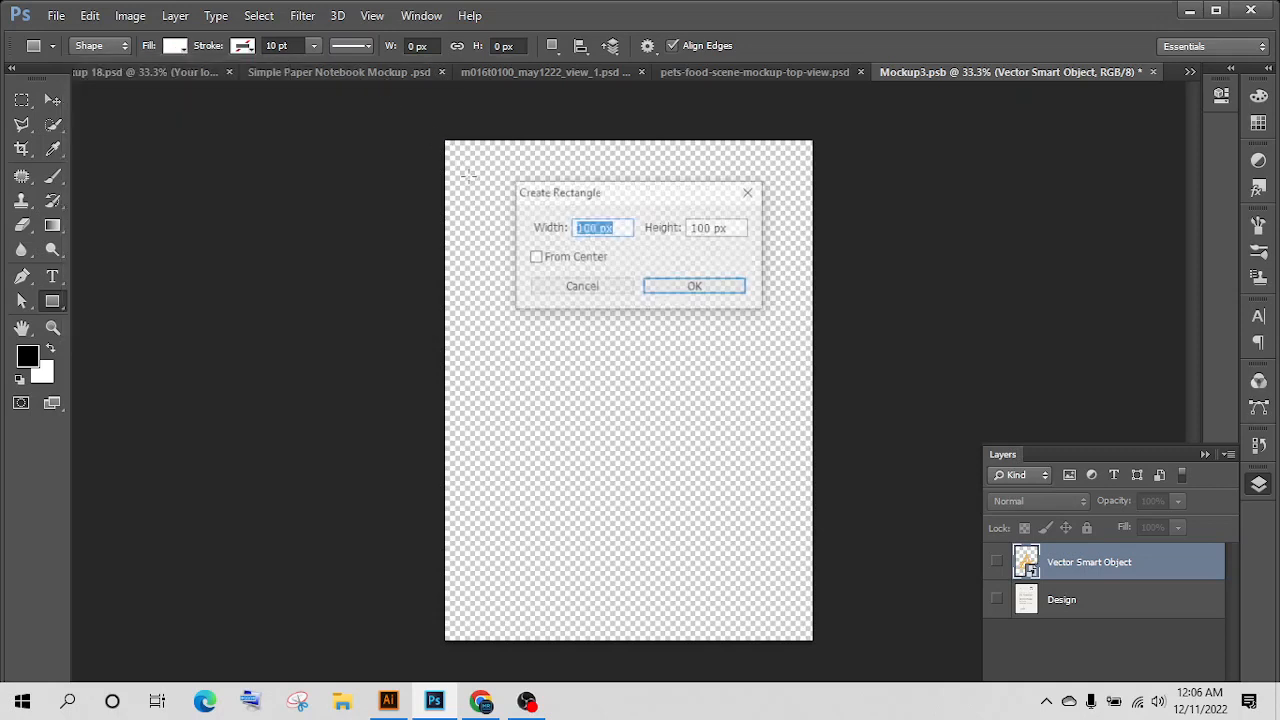
pyautogui.press('Escape')
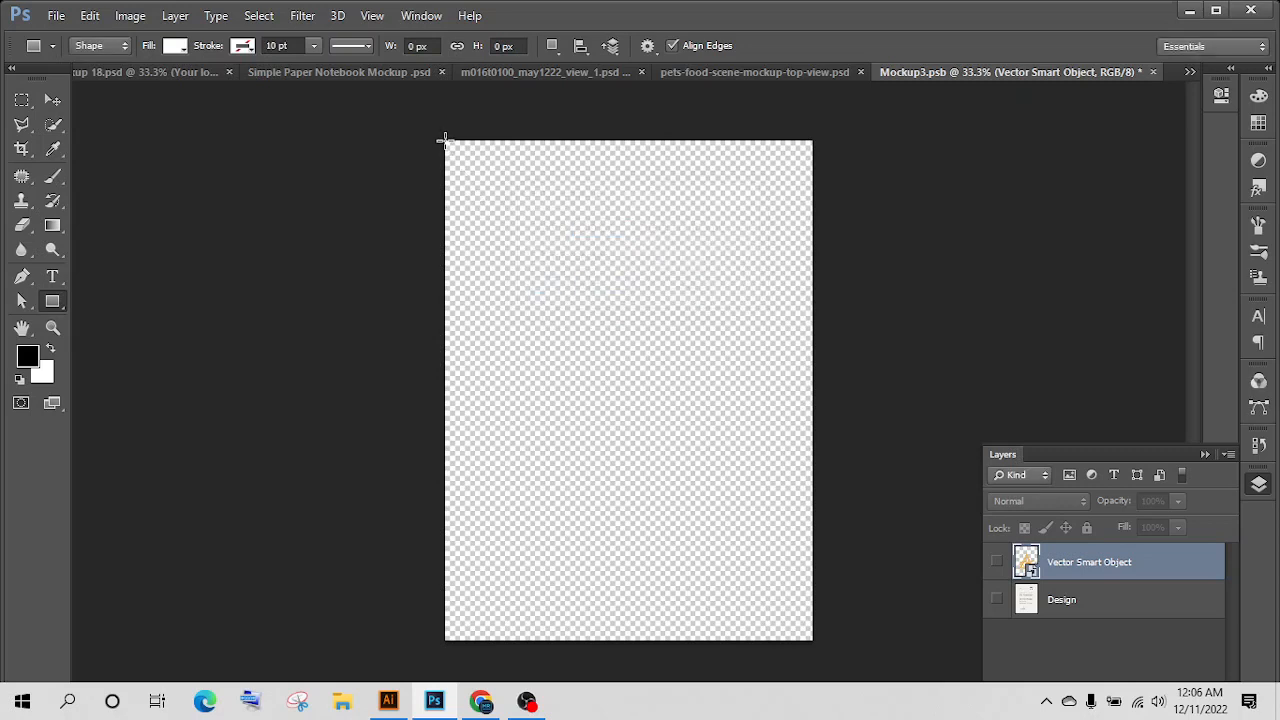
pyautogui.moveTo(445, 140); pyautogui.dragTo(812, 639)
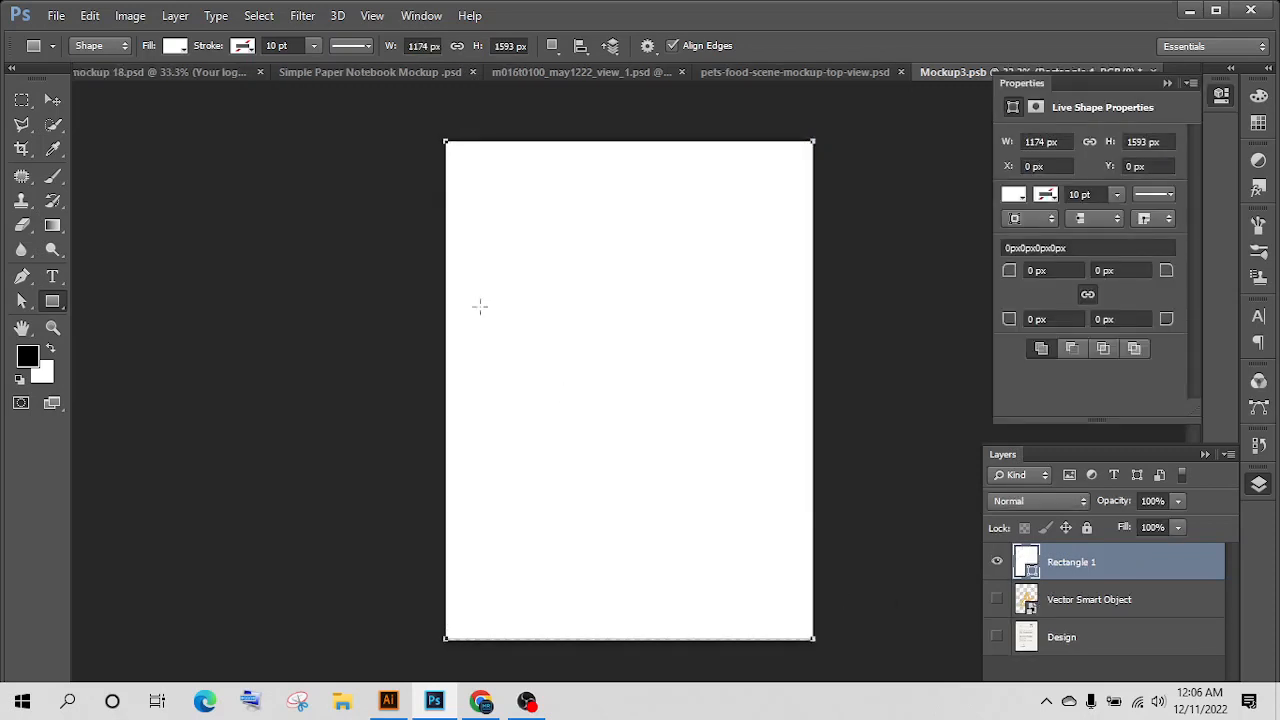
# Transfer the white rectangle with the Move tool into the Illustrator document, beside the black artboard
pyautogui.click(55, 101)
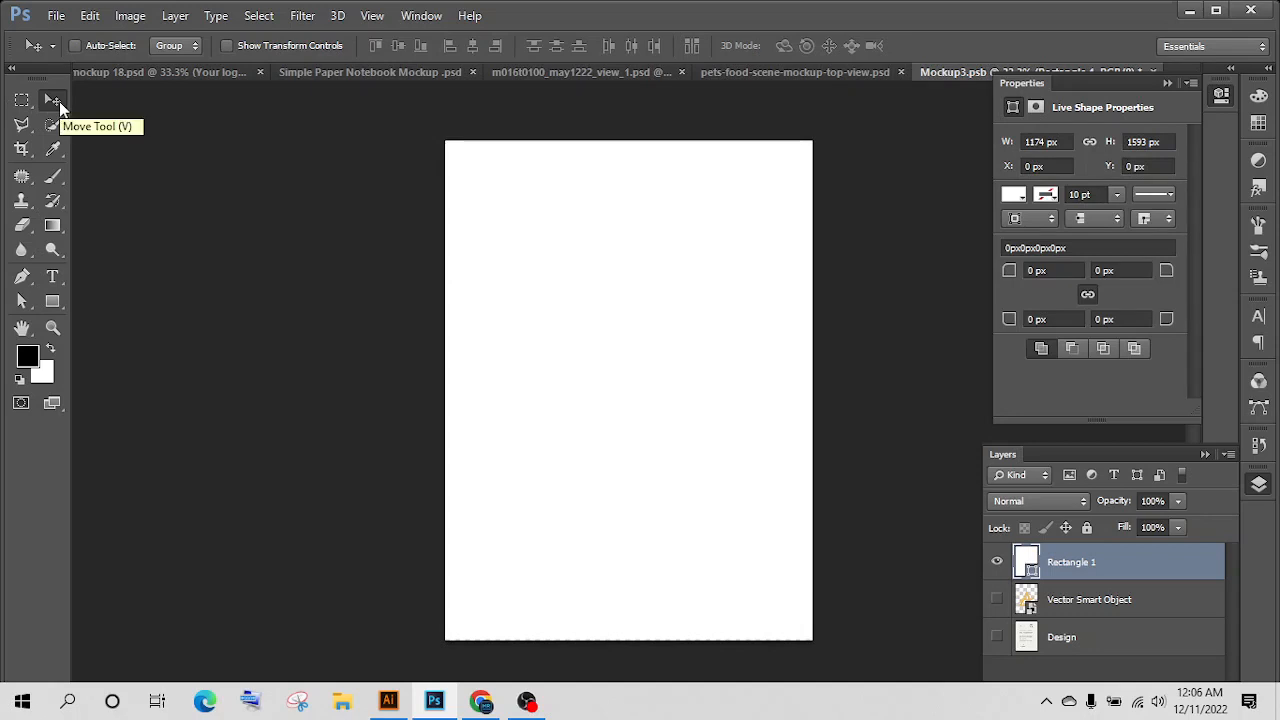
pyautogui.moveTo(577, 457); pyautogui.dragTo(392, 688)
pyautogui.click(388, 700)
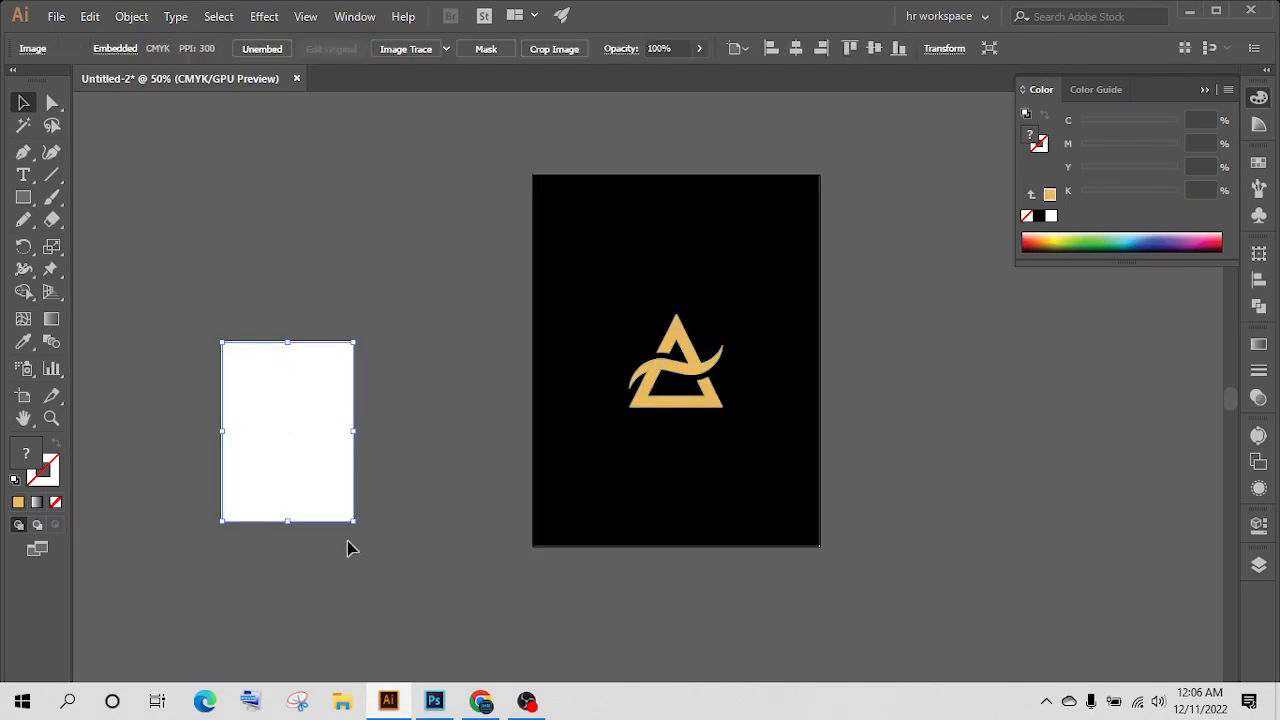
# Enlarge the white rectangle to match the black artboard's height, deselect it and switch back to Mockup3.psb in Photoshop
pyautogui.moveTo(353, 521); pyautogui.dragTo(449, 434)
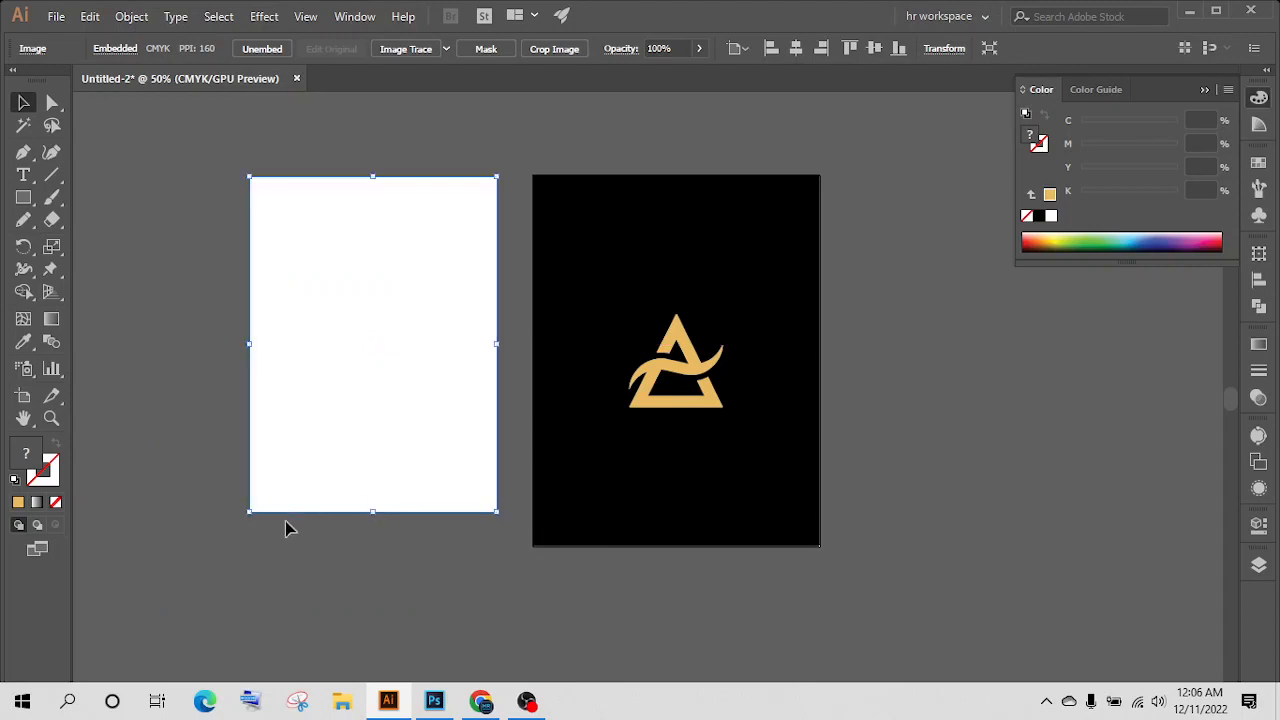
pyautogui.moveTo(251, 510); pyautogui.dragTo(224, 546)
pyautogui.click(535, 601)
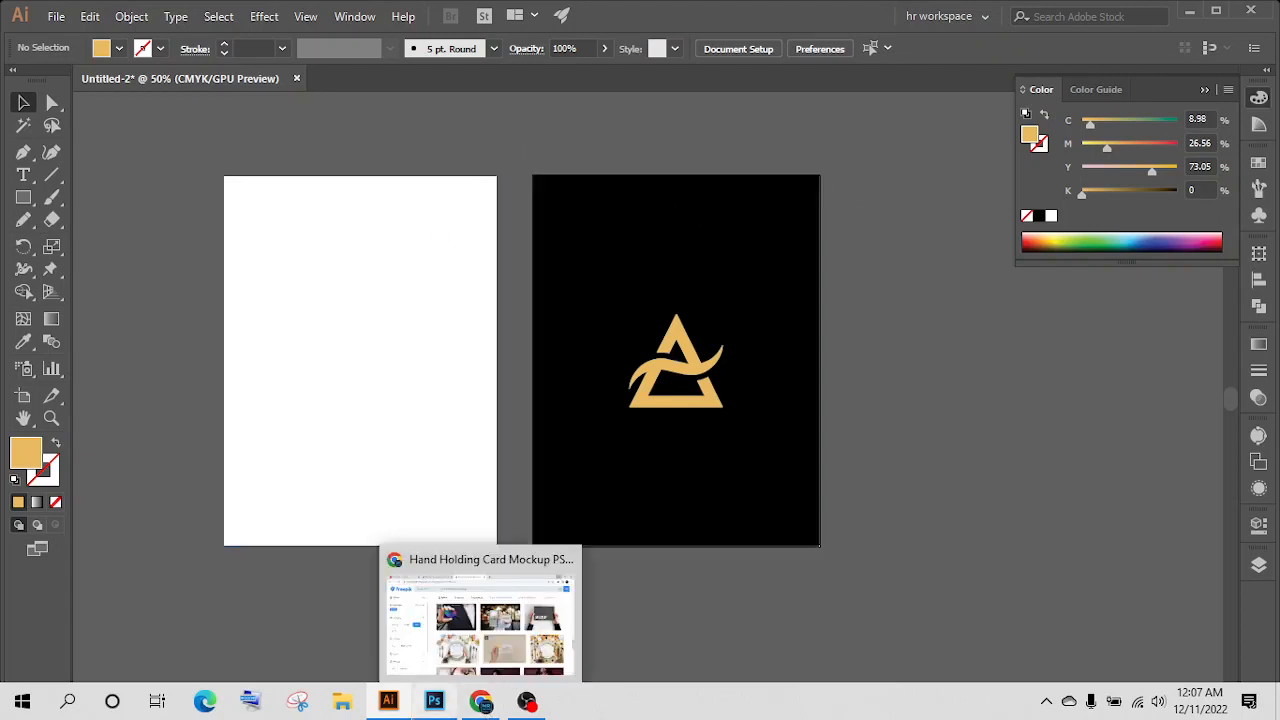
pyautogui.moveTo(432, 710)
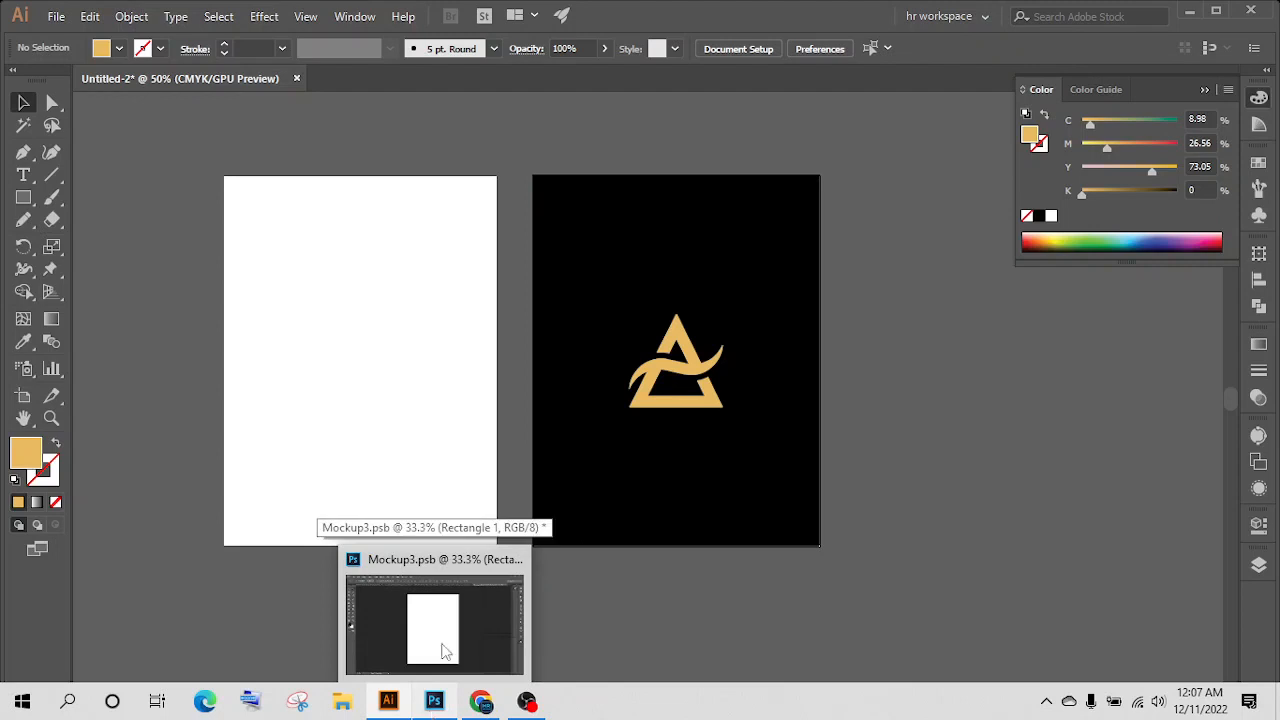
pyautogui.click(434, 700)
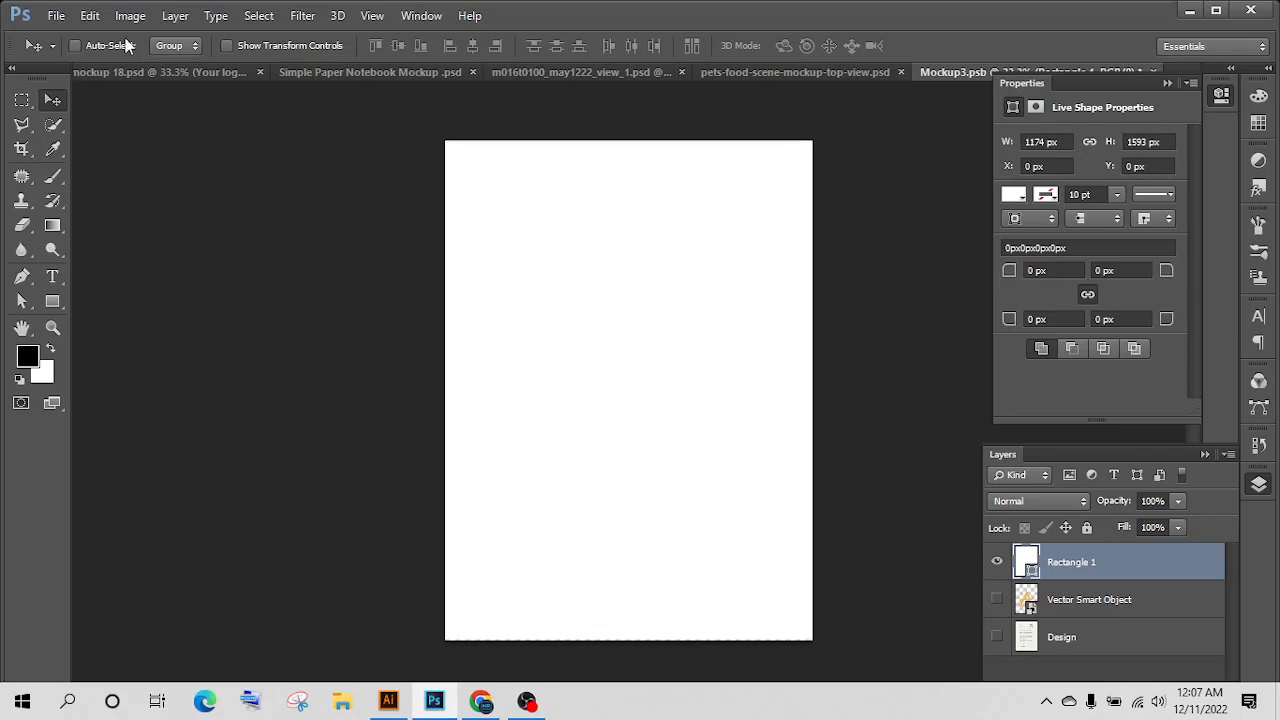
# Select the entire Mockup3.psb canvas and copy its visible content with Copy Merged
pyautogui.click(101, 18)
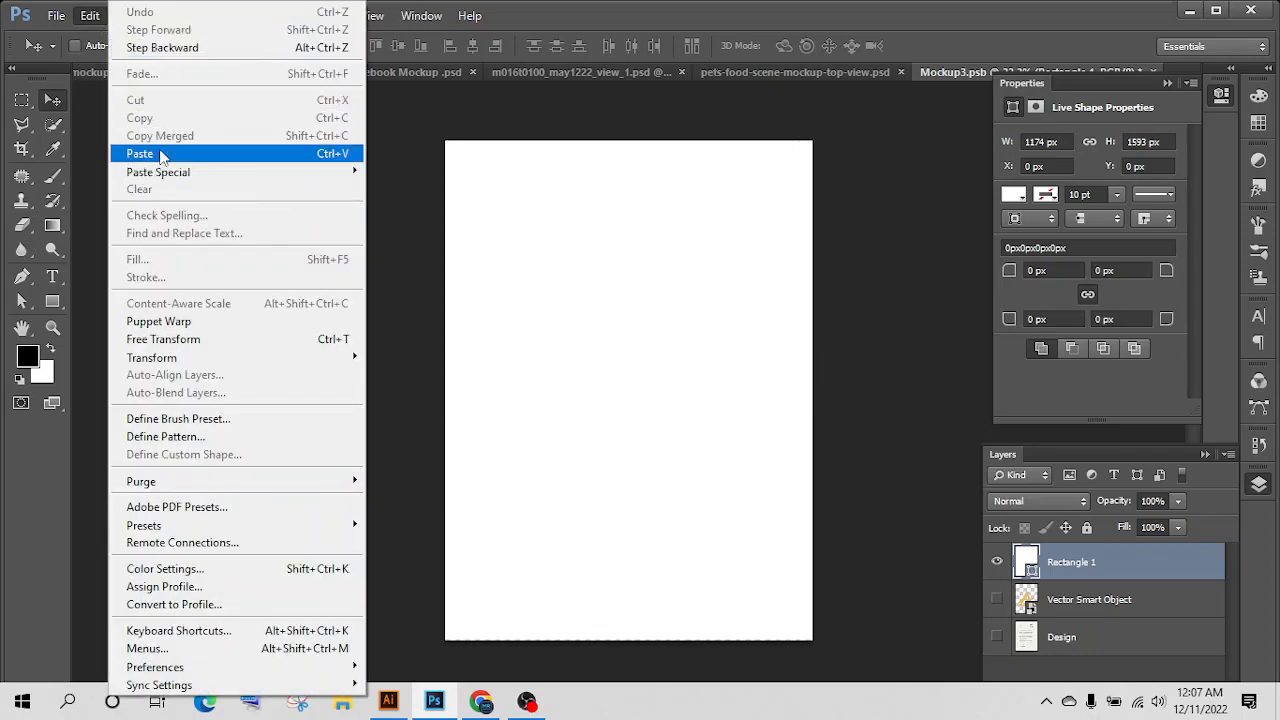
pyautogui.click(500, 125)
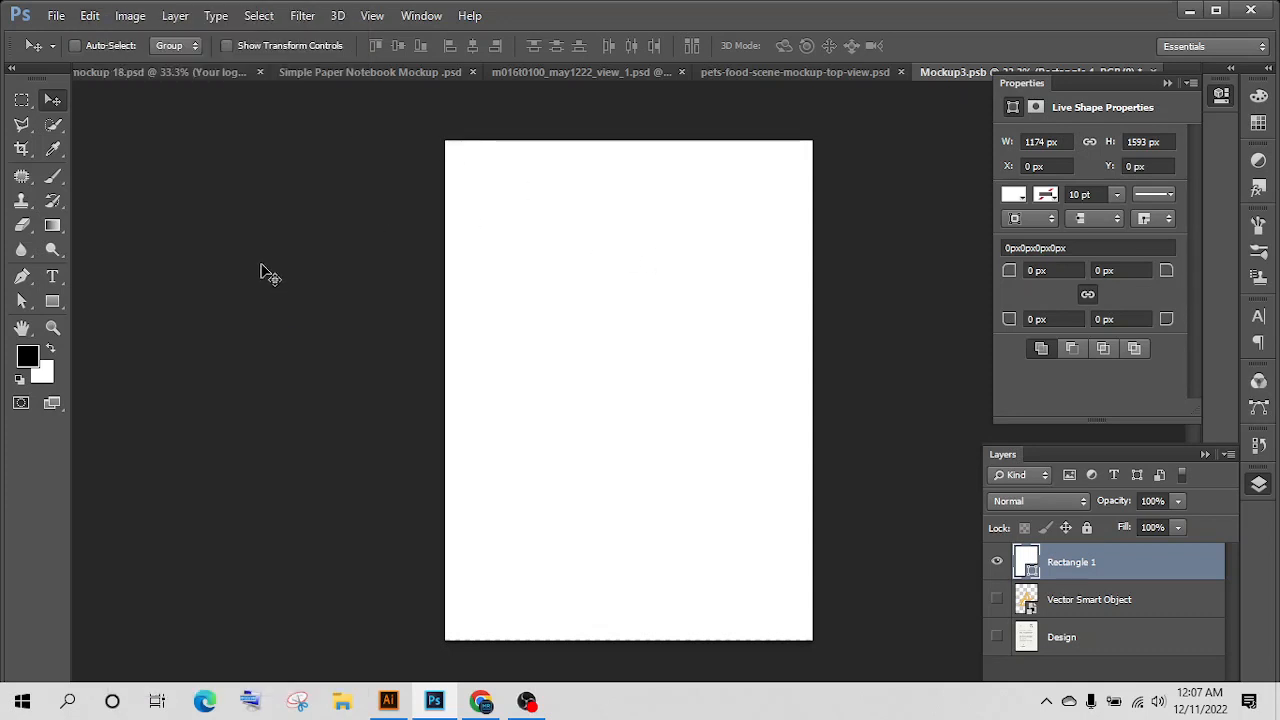
pyautogui.hotkey('ctrl', 'a')
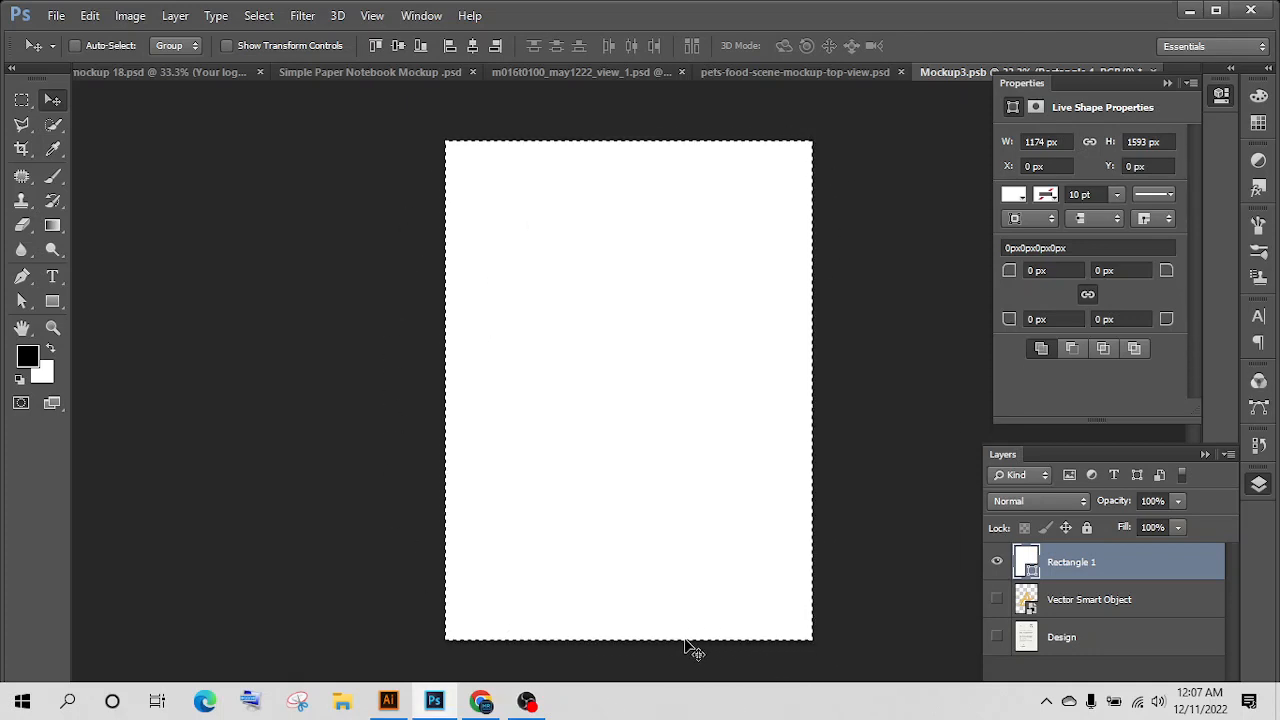
pyautogui.click(96, 21)
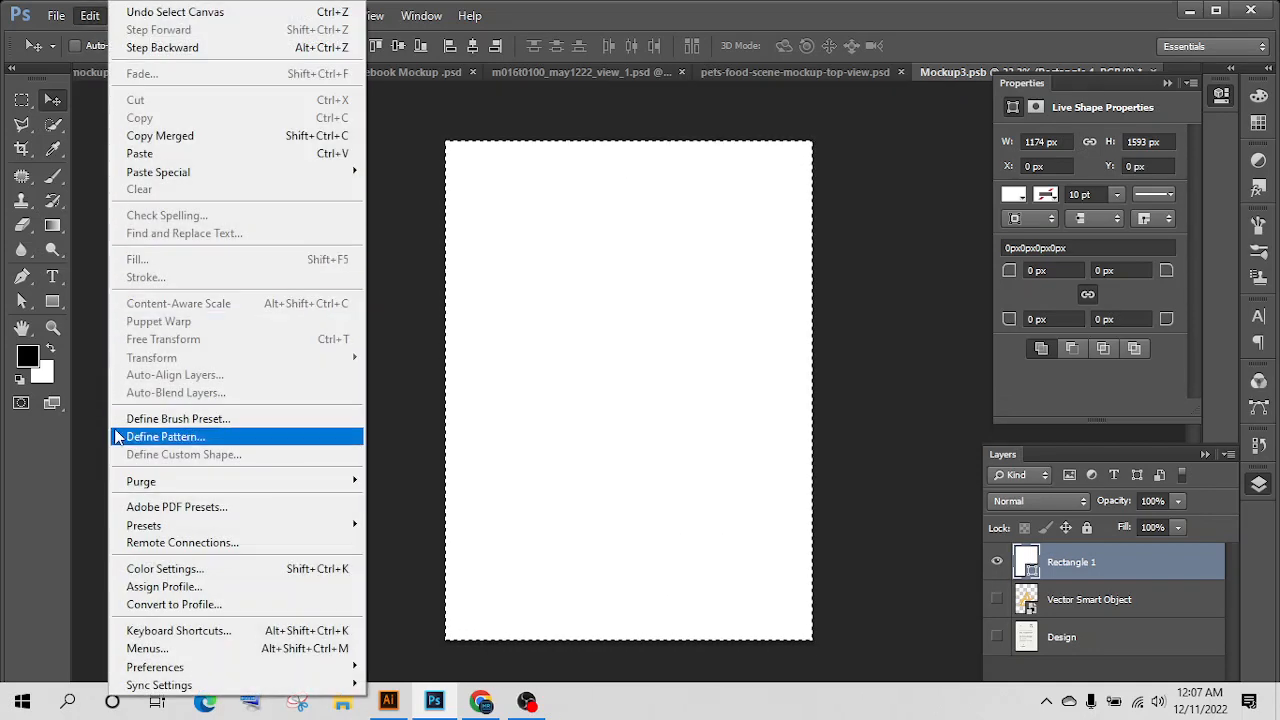
pyautogui.click(239, 136)
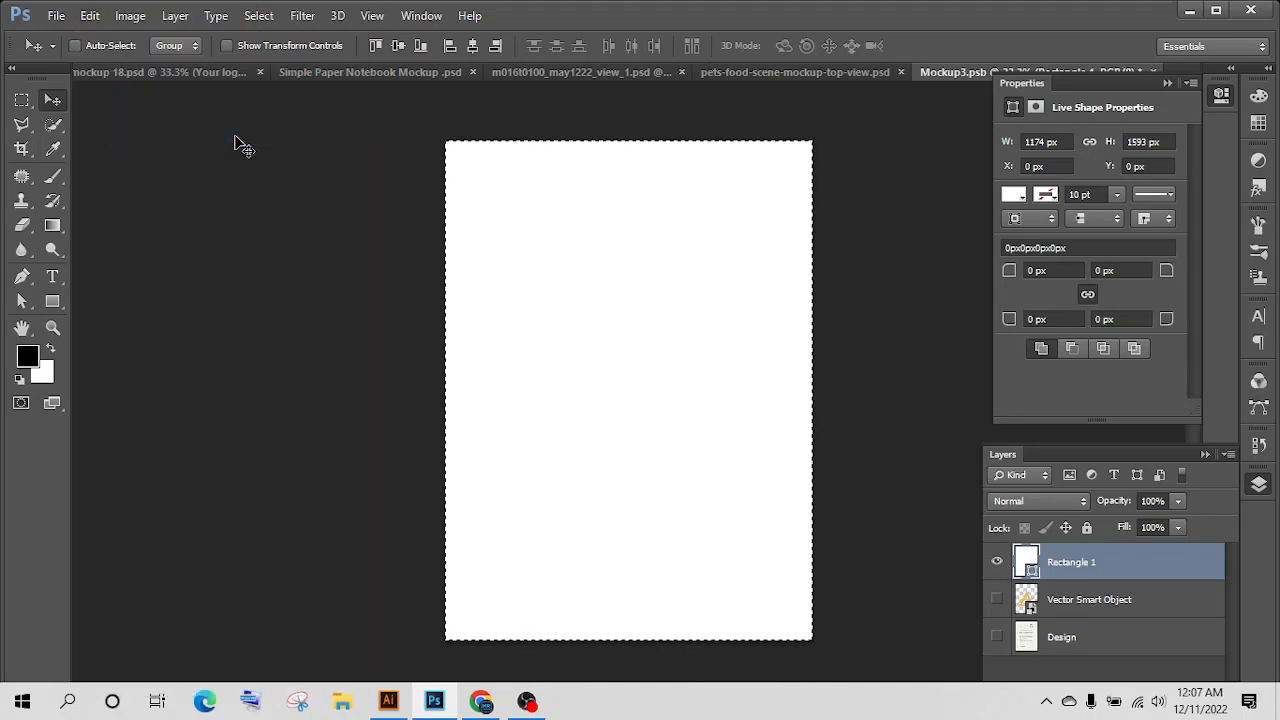
# Switch to Illustrator, paste the copied canvas and place it beside the existing white rectangle with their upper edges aligned
pyautogui.click(400, 706)
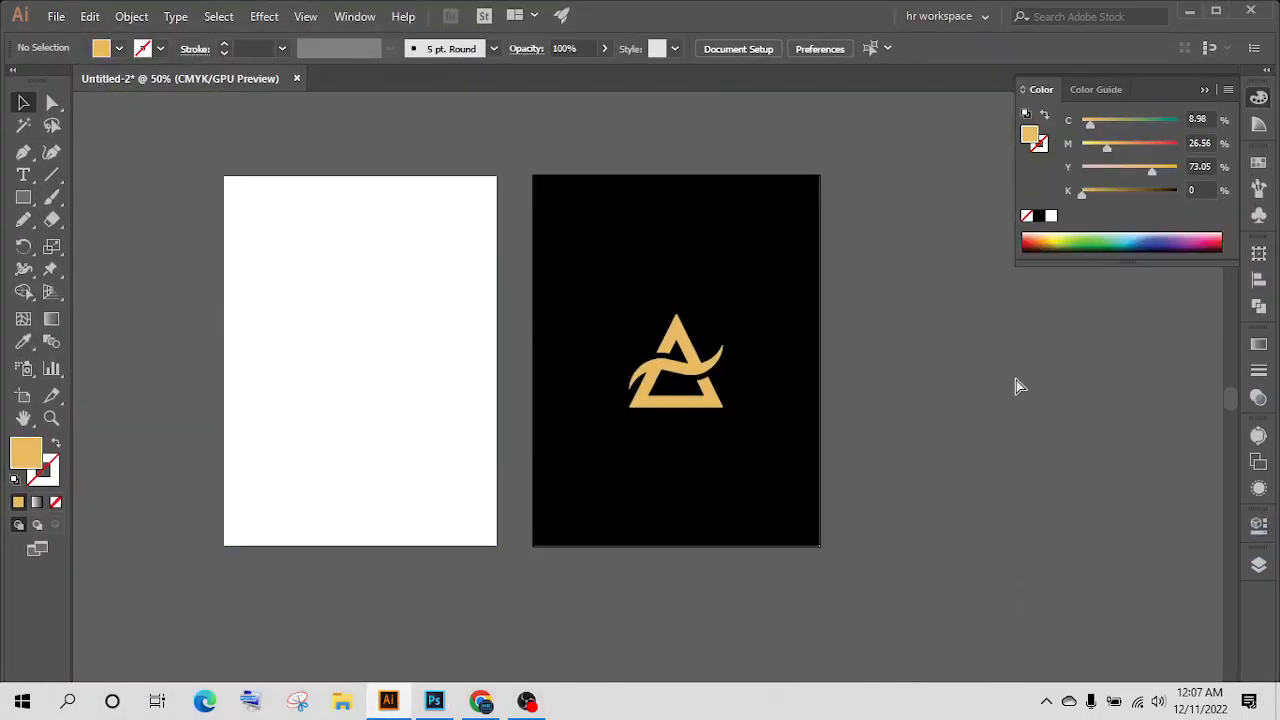
pyautogui.hotkey('ctrl', 'v')
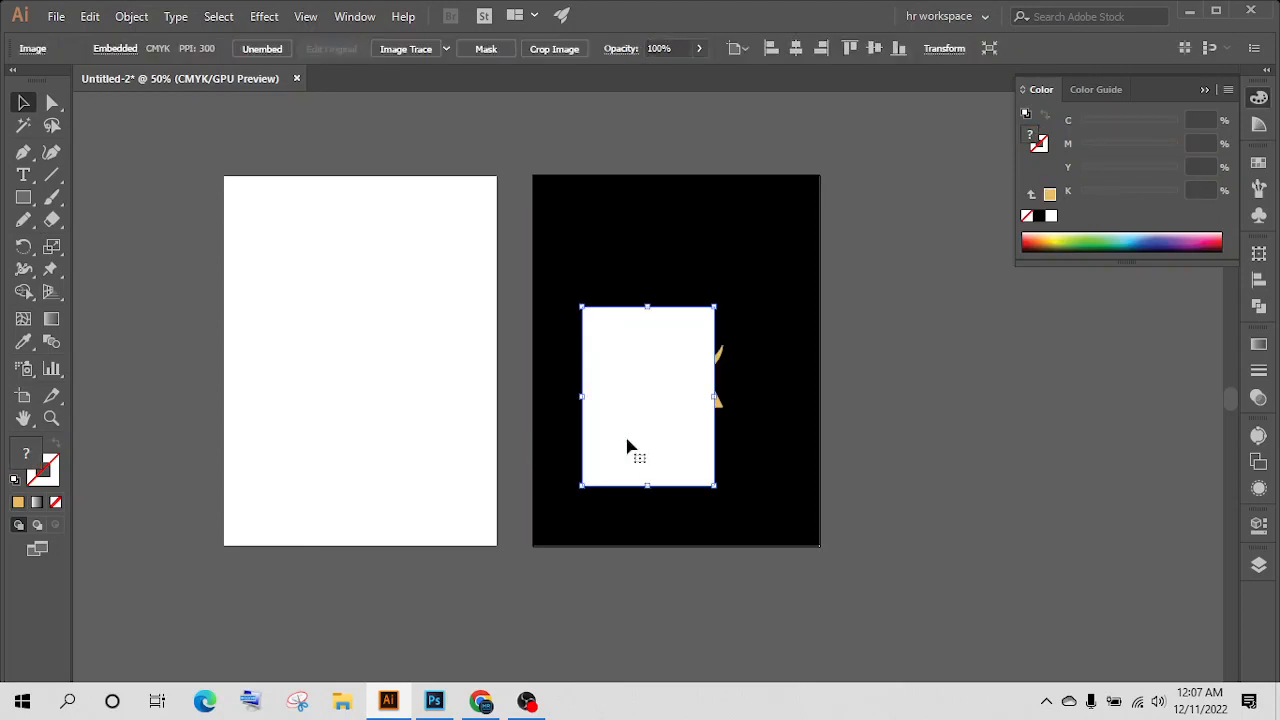
pyautogui.moveTo(666, 420); pyautogui.dragTo(447, 440)
pyautogui.moveTo(178, 317); pyautogui.dragTo(160, 290)
pyautogui.moveTo(195, 493); pyautogui.dragTo(617, 480)
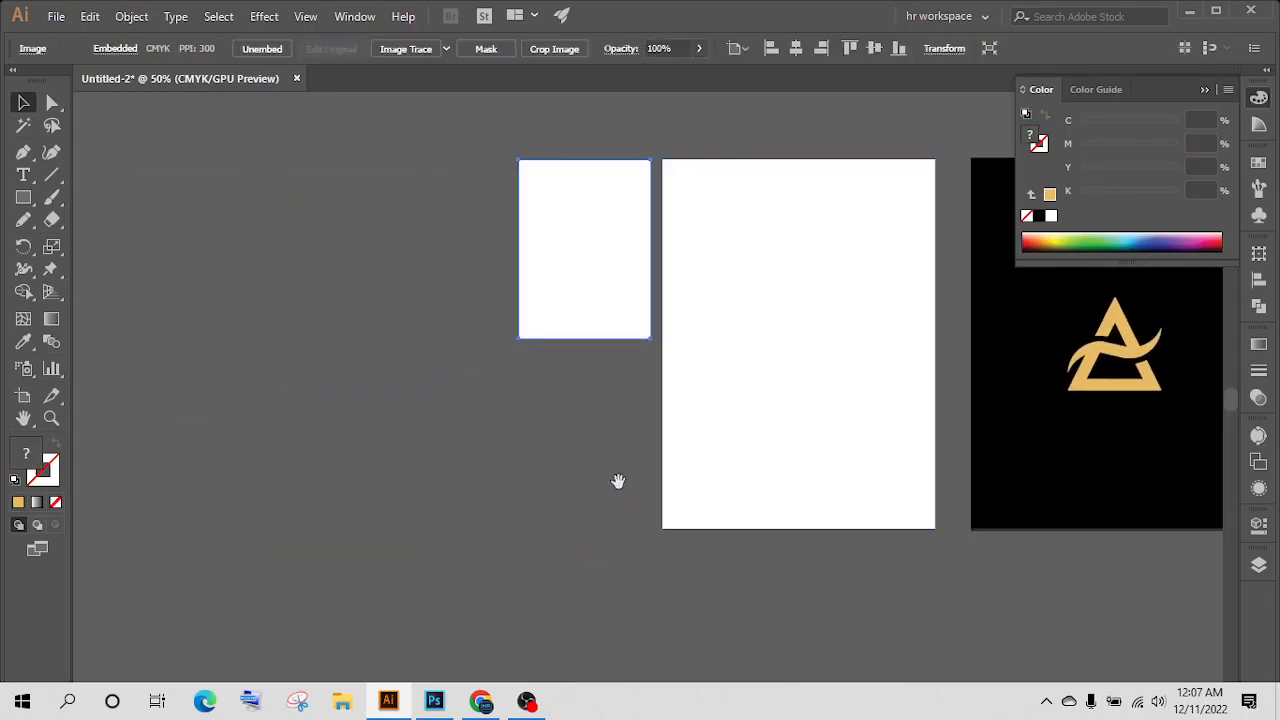
# Enlarge the pasted canvas image to match the neighbouring white rectangle's height, deselect it and switch back to Photoshop
pyautogui.moveTo(517, 343); pyautogui.dragTo(377, 560)
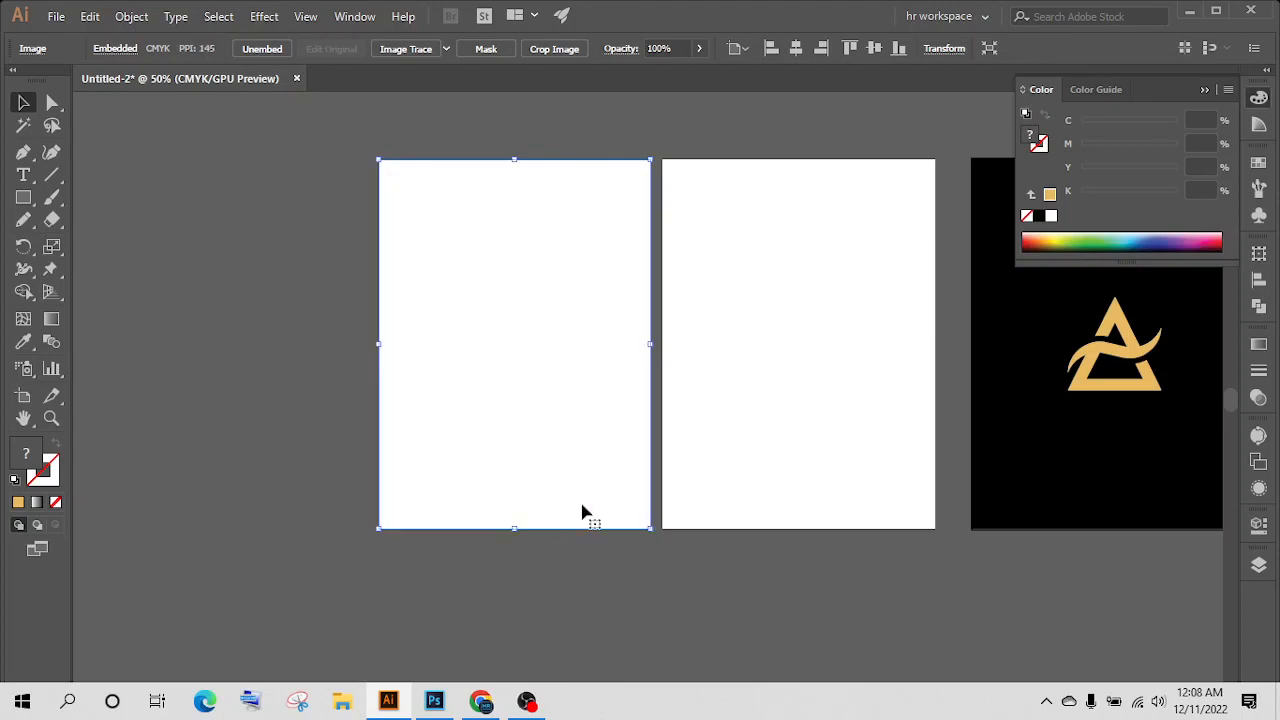
pyautogui.click(680, 574)
pyautogui.moveTo(936, 556); pyautogui.dragTo(764, 601)
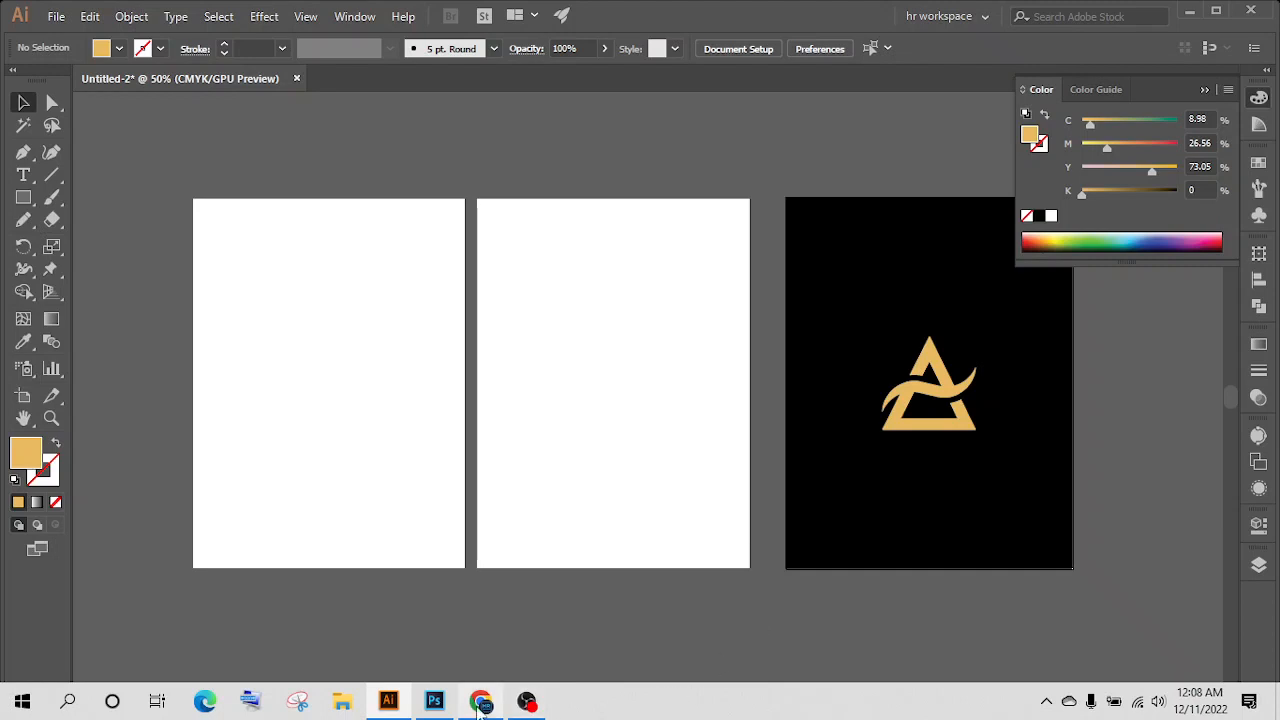
pyautogui.click(447, 705)
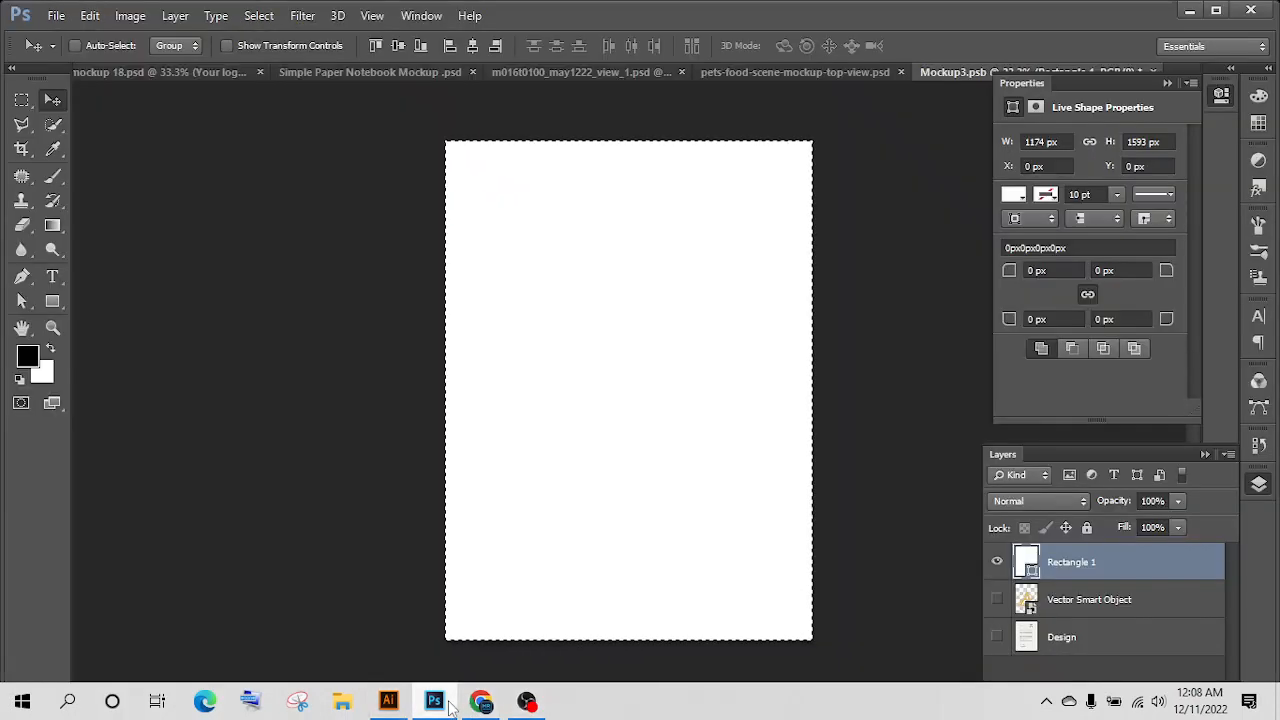